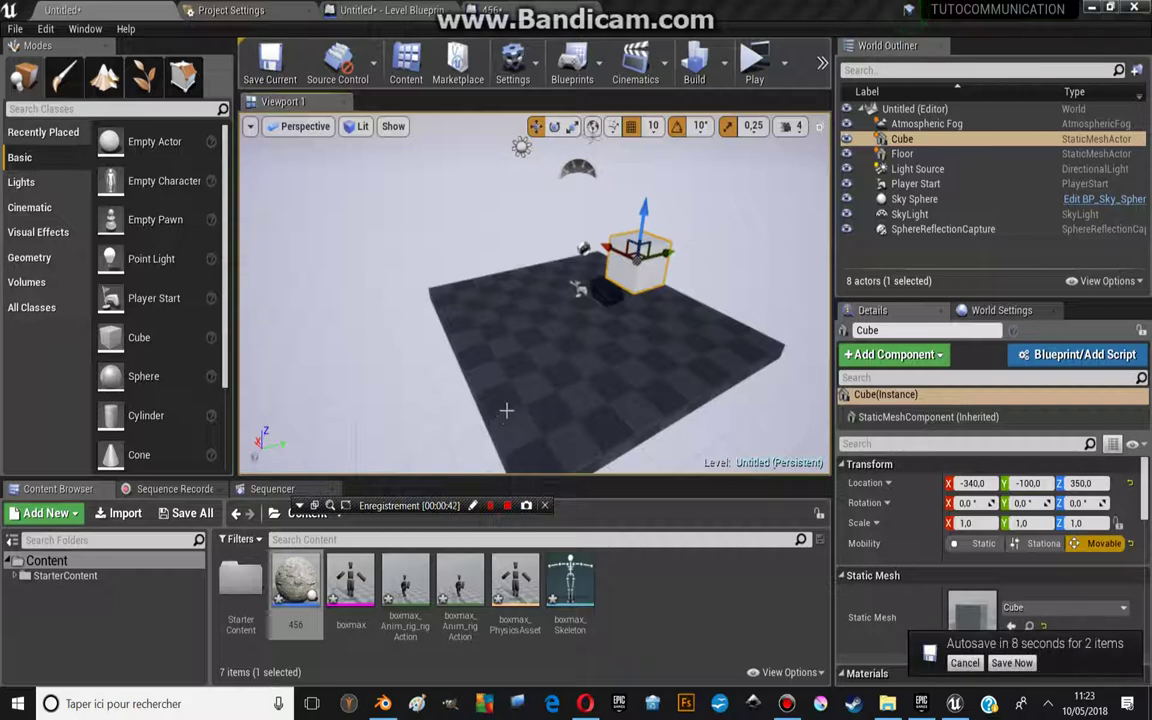
Save the level immediately using Save Now on the autosave notification
left_click(1011, 663)
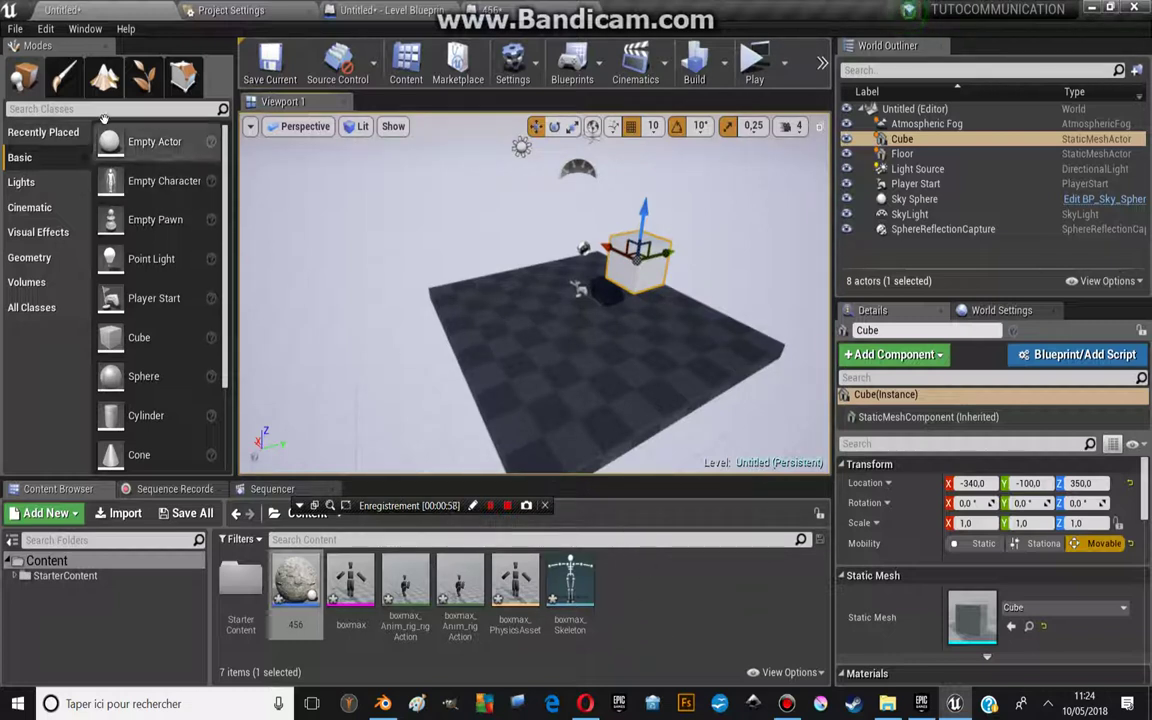
left_click(15, 28)
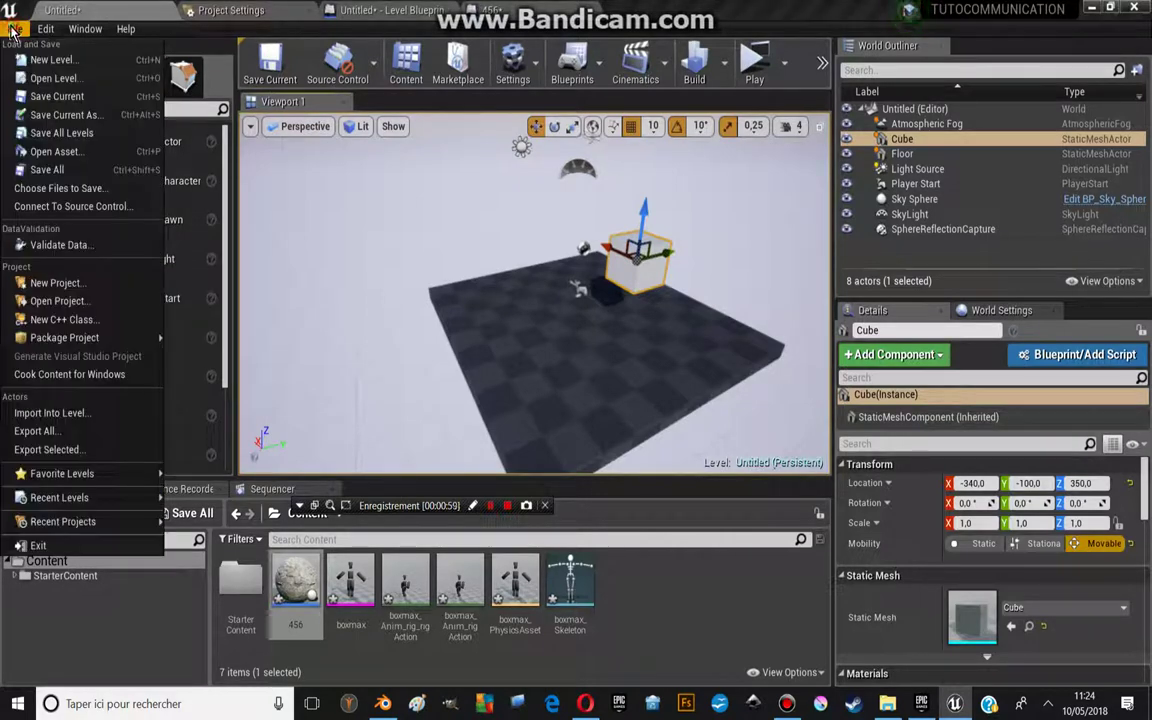
left_click(57, 284)
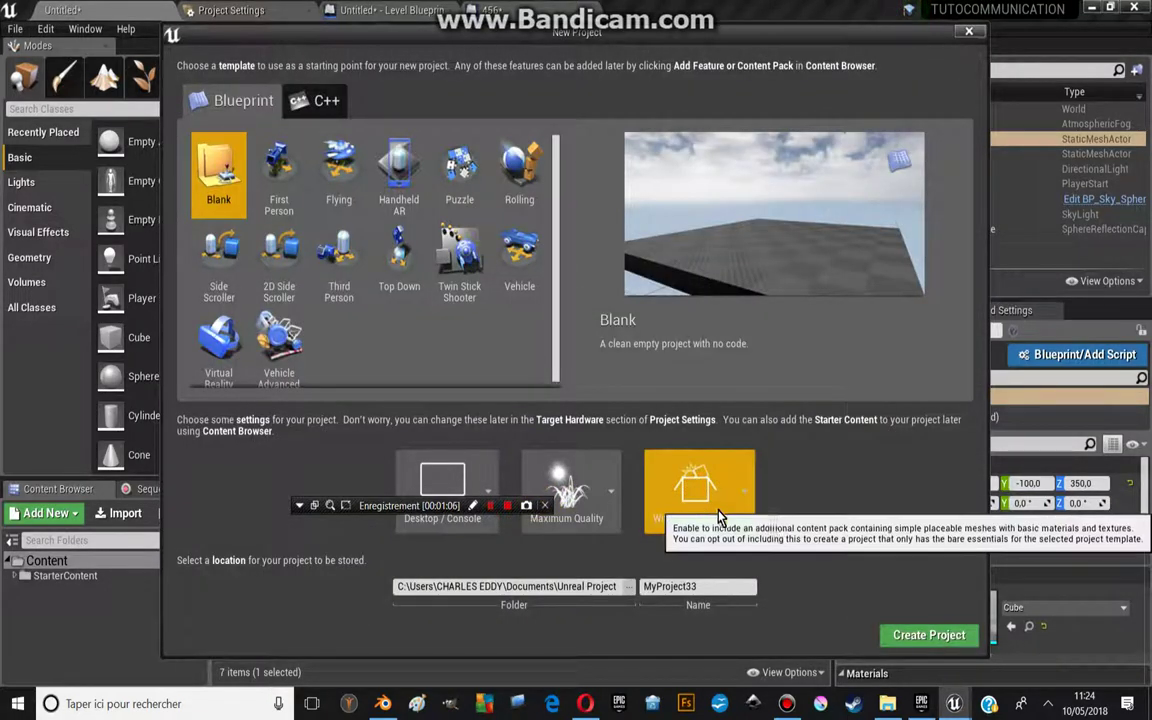
left_click(970, 35)
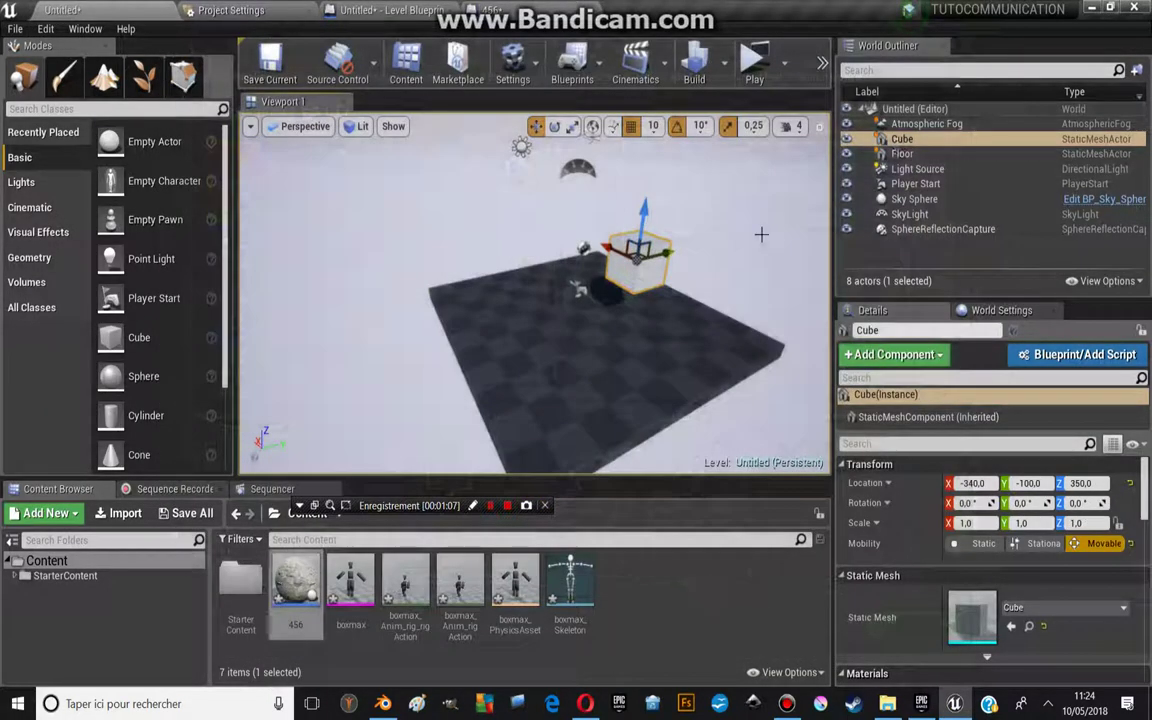
left_click(17, 28)
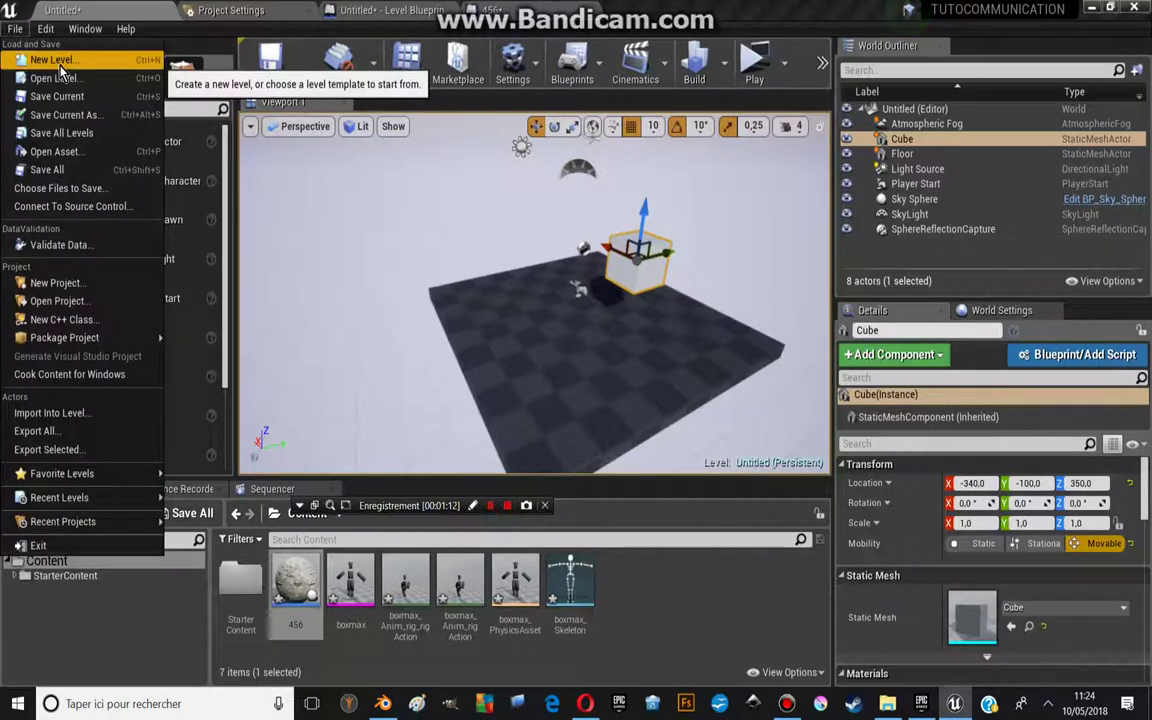
left_click(738, 343)
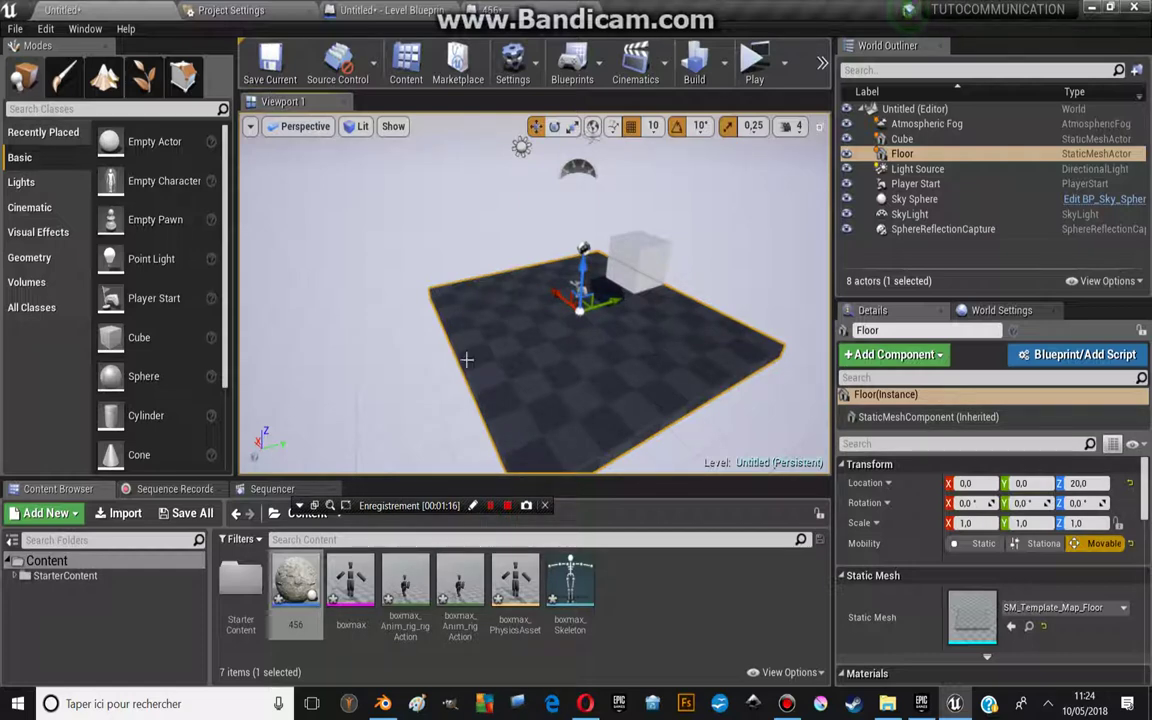
Move the Cube to the centre of the floor and drop a second Cube into the level
right_click_drag(632, 259, 638, 259)
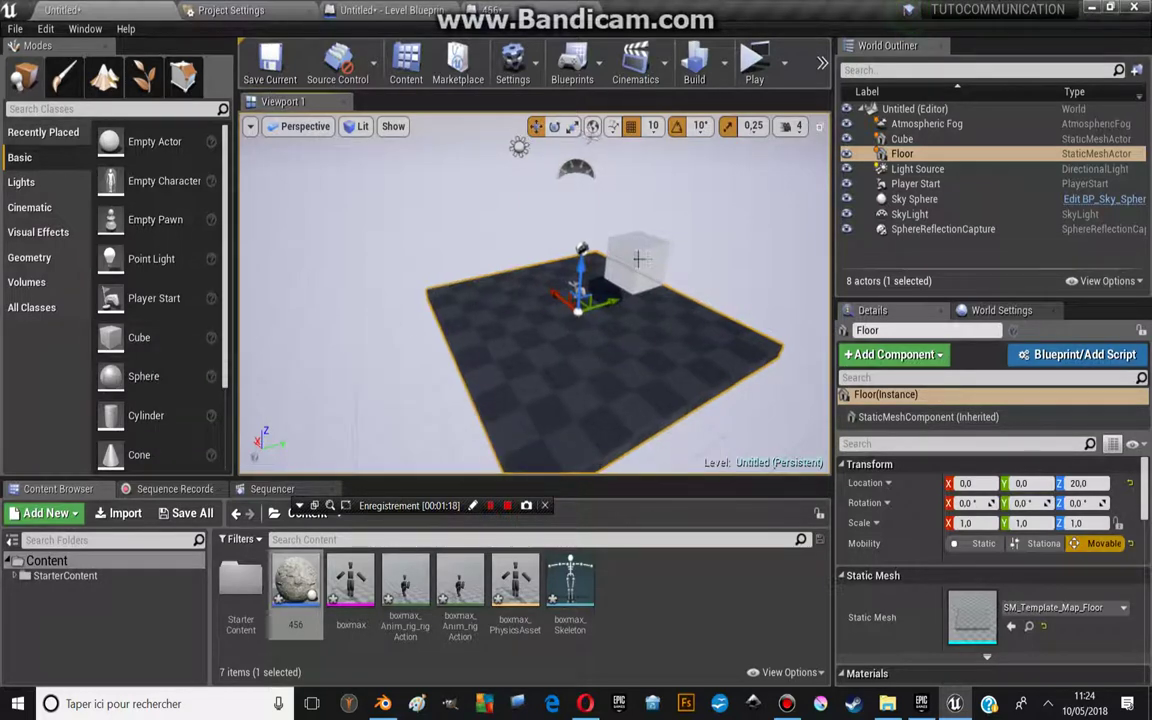
left_click(641, 267)
left_click_drag(643, 248, 586, 218)
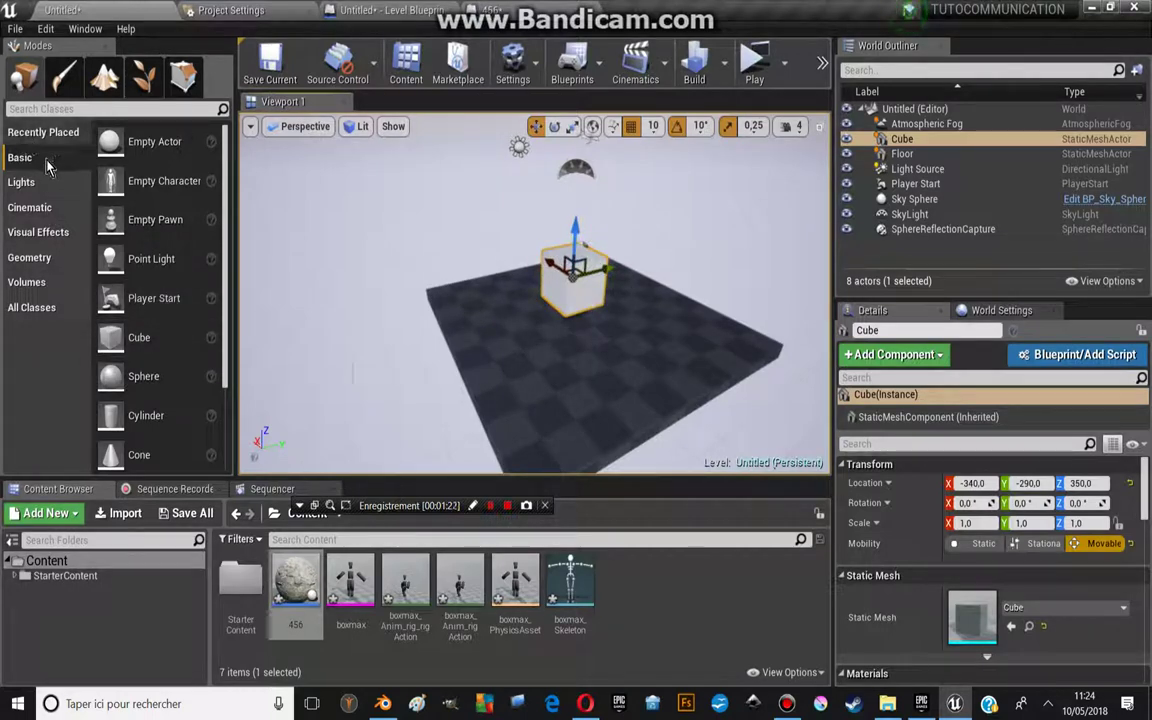
mouse_move(110, 337)
left_mouse_down()
mouse_move(620, 342)
mouse_move(603, 296)
mouse_move(580, 287)
left_mouse_up()
Set the original Cube's mobility to Static, then select all old Level Blueprint nodes
left_click(578, 267)
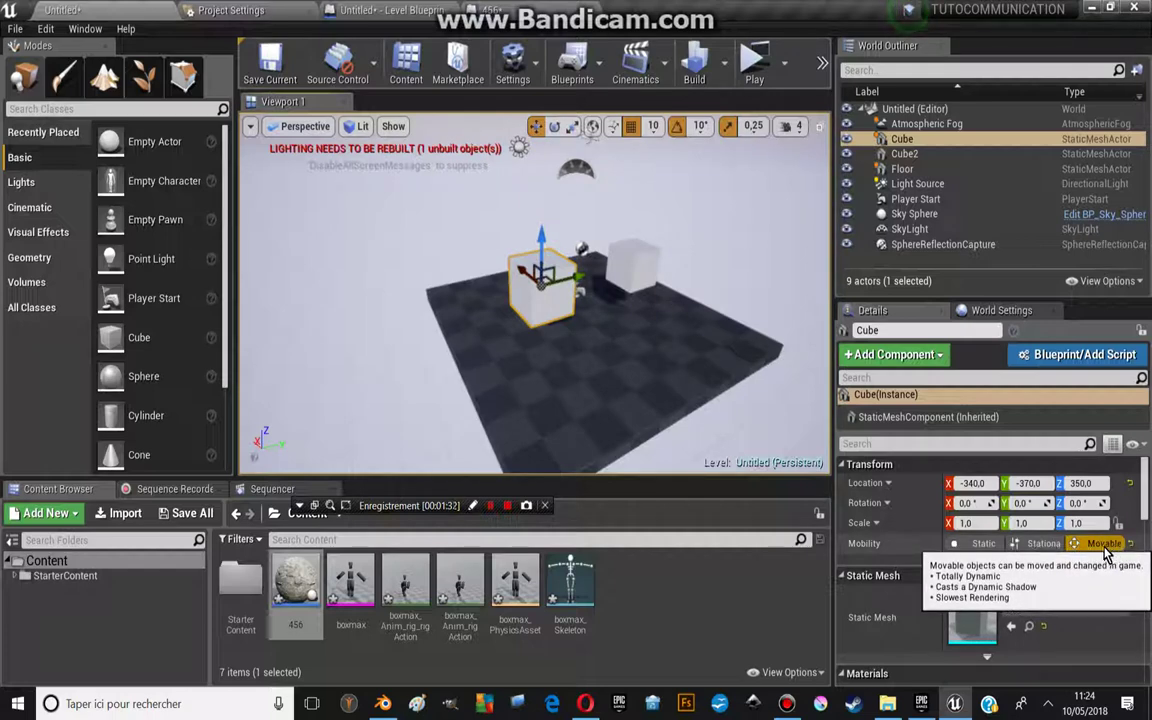
left_click(983, 545)
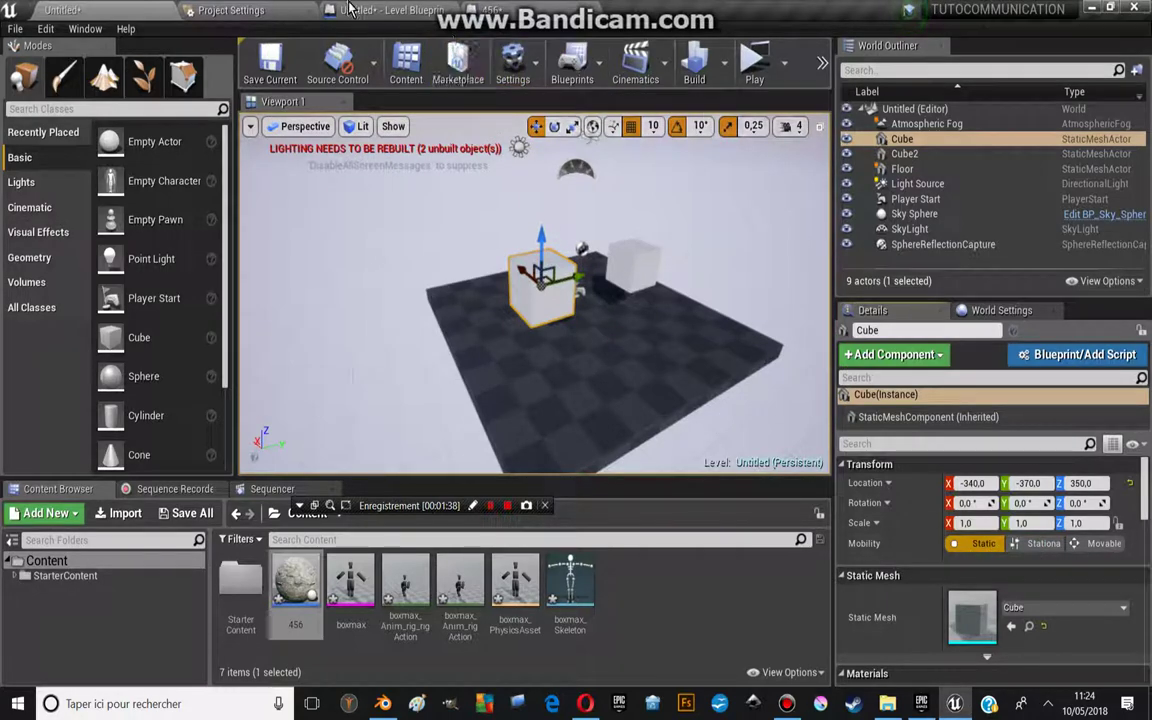
left_click(385, 12)
left_click_drag(314, 193, 660, 464)
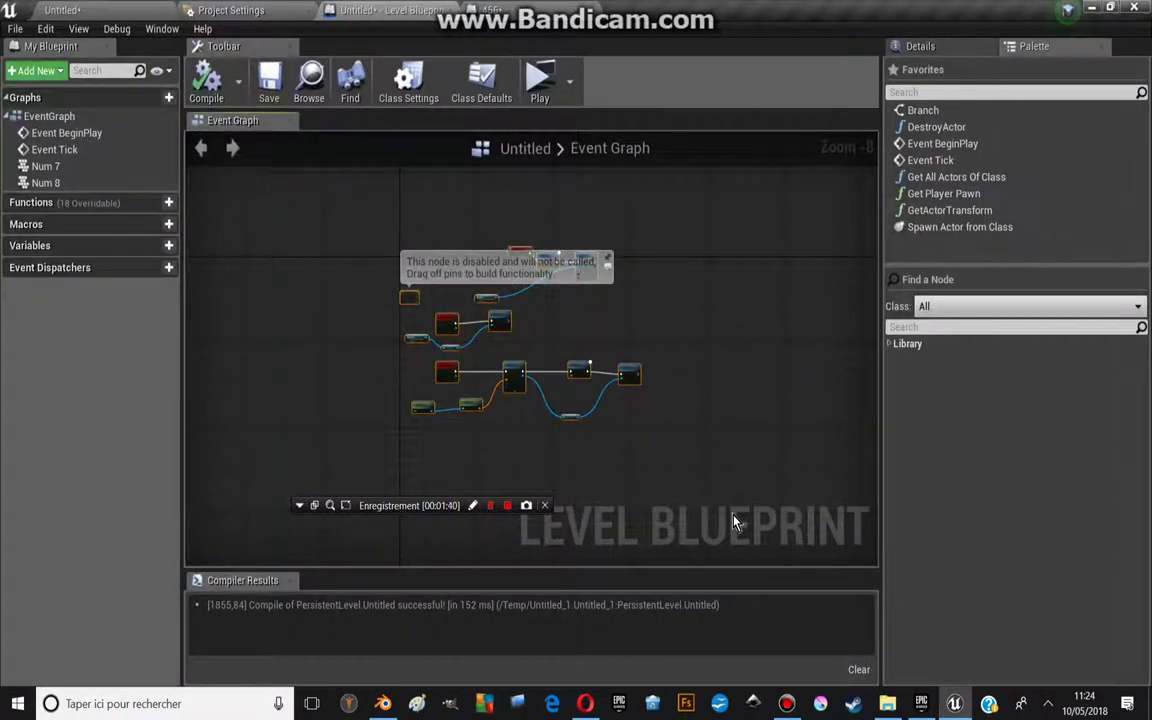
Delete the old Level Blueprint nodes and float the blueprint window beside the level view
key("Delete")
scroll(455, 354, "up", 6)
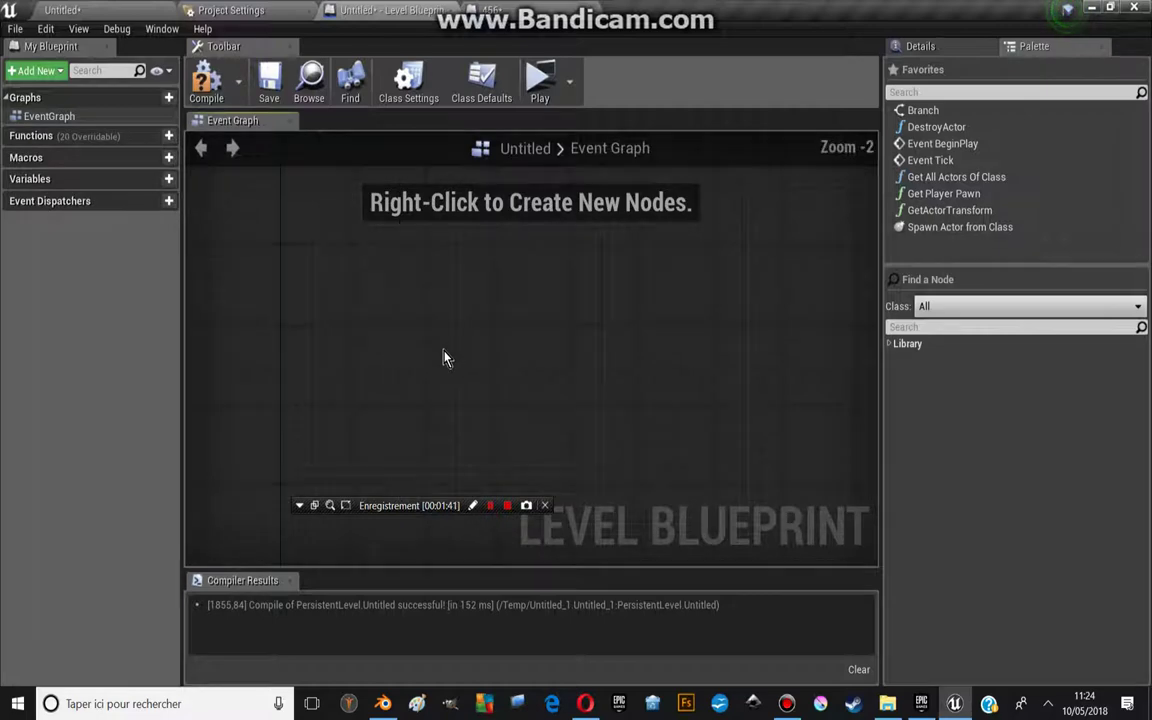
right_click(480, 294)
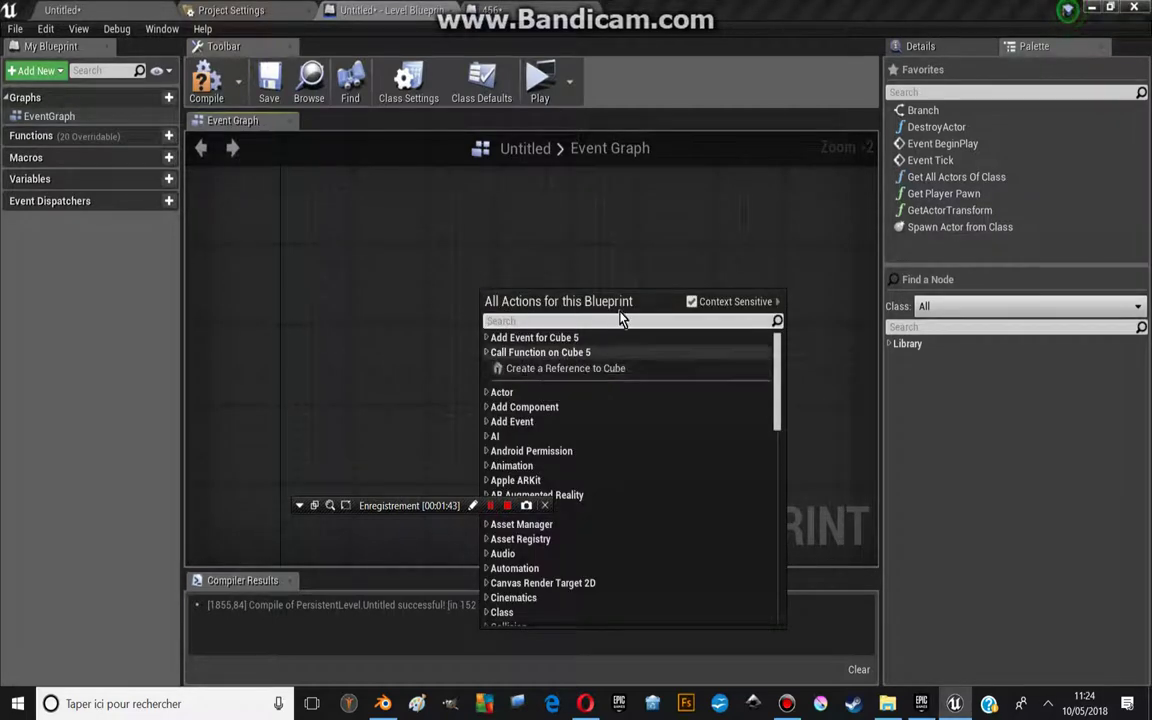
key("Escape")
left_click(458, 10)
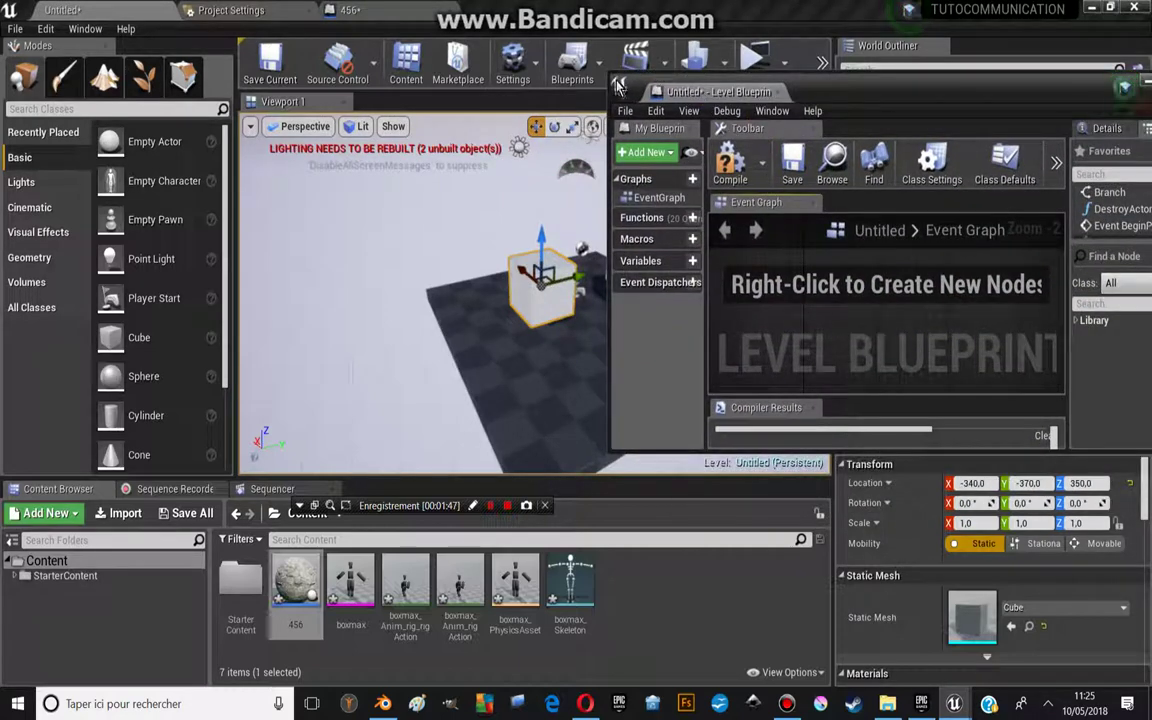
left_click_drag(619, 85, 621, 30)
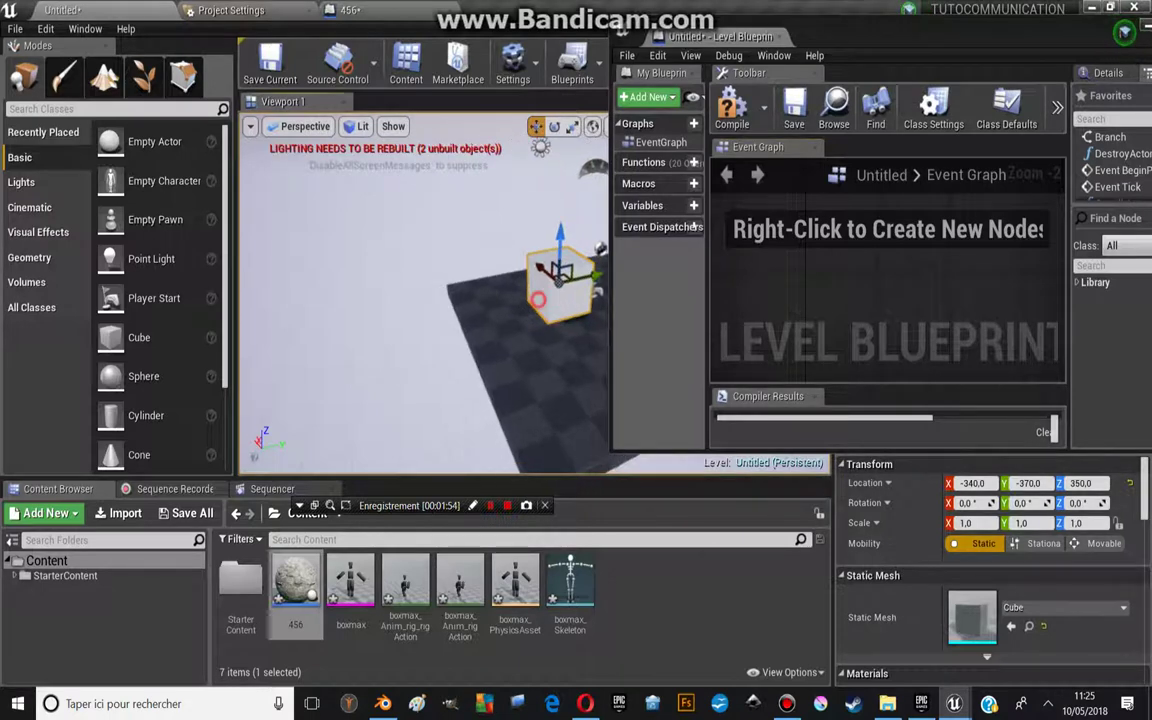
Move the cube to -280, -370, 320 and add a Cube reference node to the graph
left_click_drag(538, 275, 526, 280)
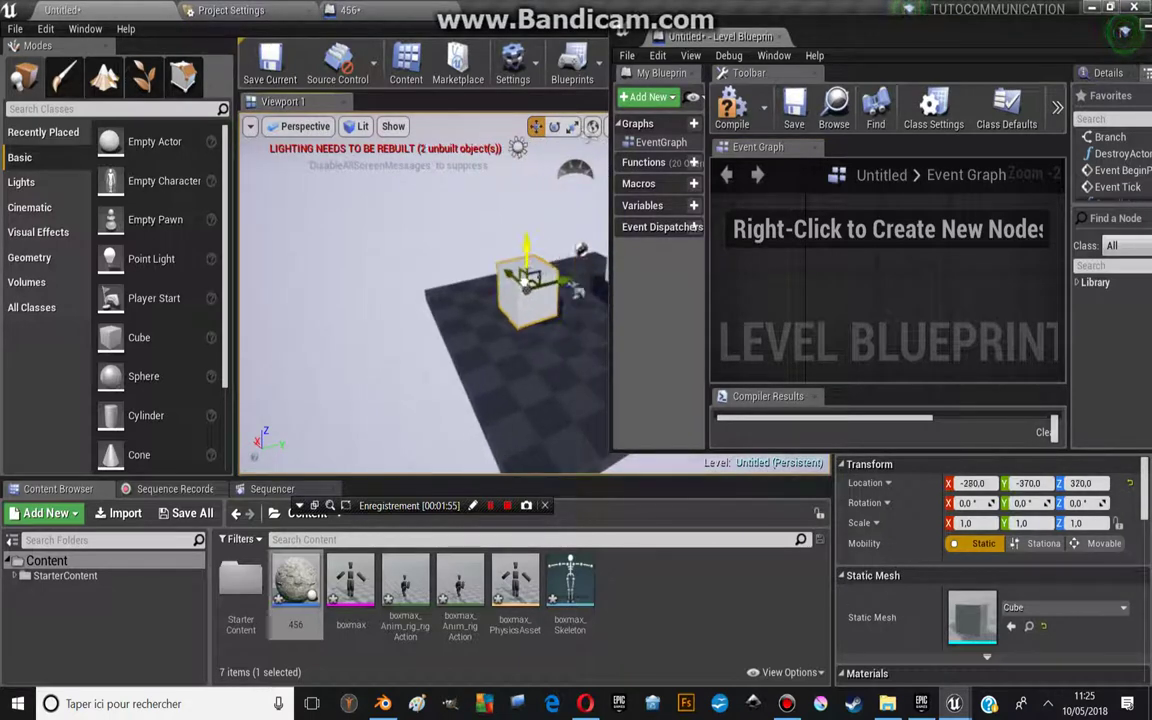
right_click(820, 283)
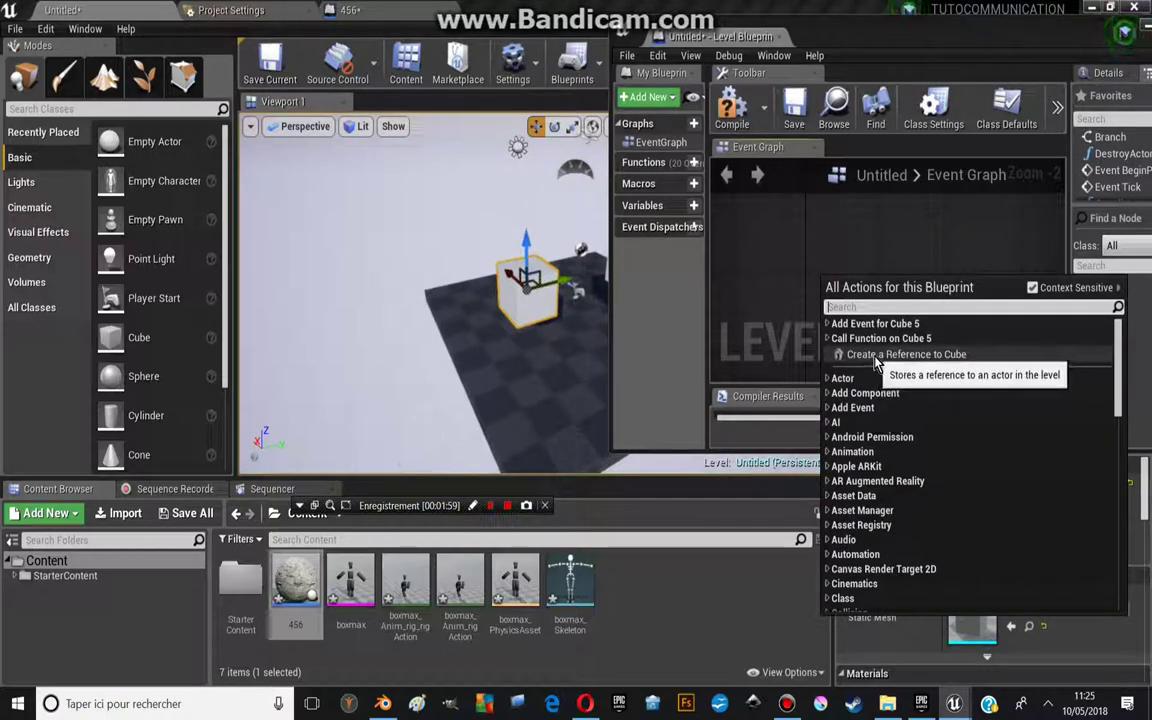
left_click(869, 358)
mouse_move(872, 284)
left_mouse_down()
mouse_move(786, 287)
mouse_move(833, 290)
mouse_move(845, 240)
left_mouse_up()
left_click(521, 276)
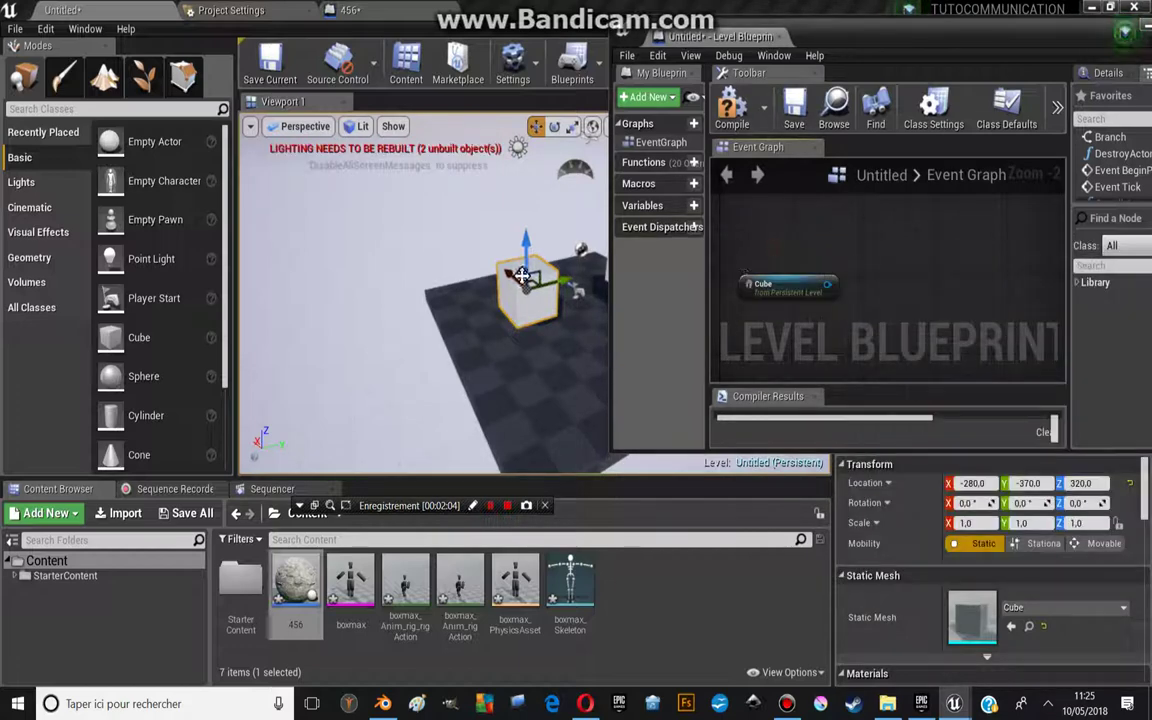
From the Cube reference pin, search 'add' and place a wired AddActorLocalOffset node
right_click(836, 222)
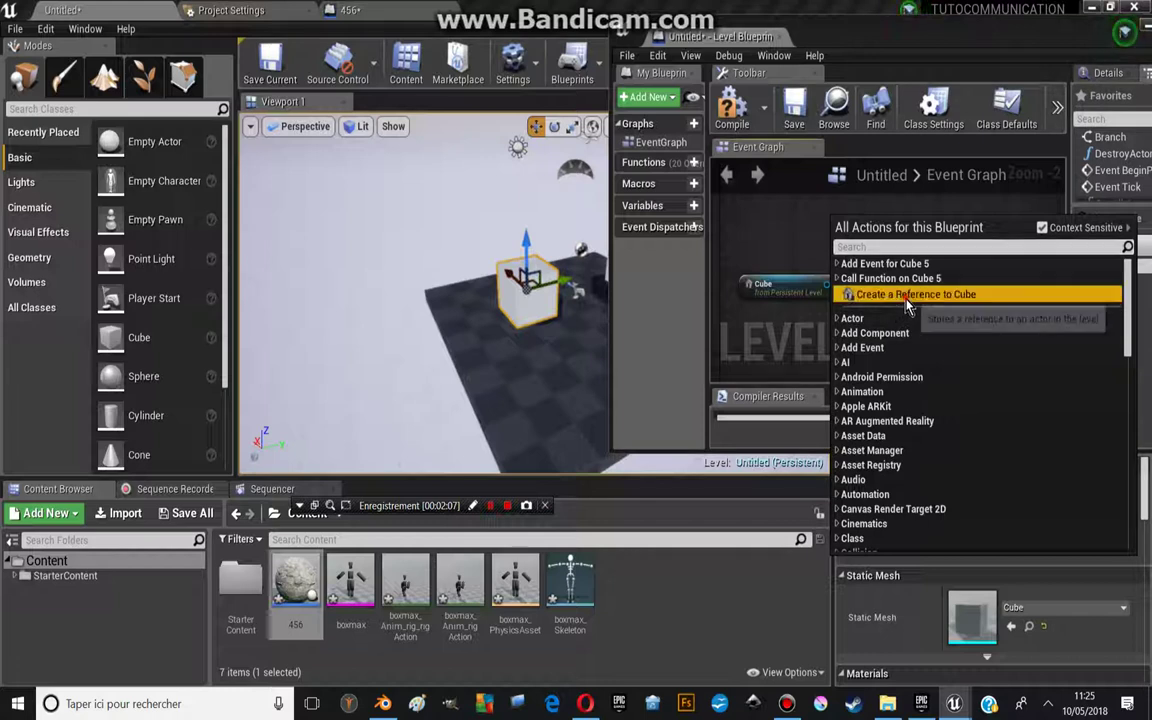
left_click(872, 295)
key("Delete")
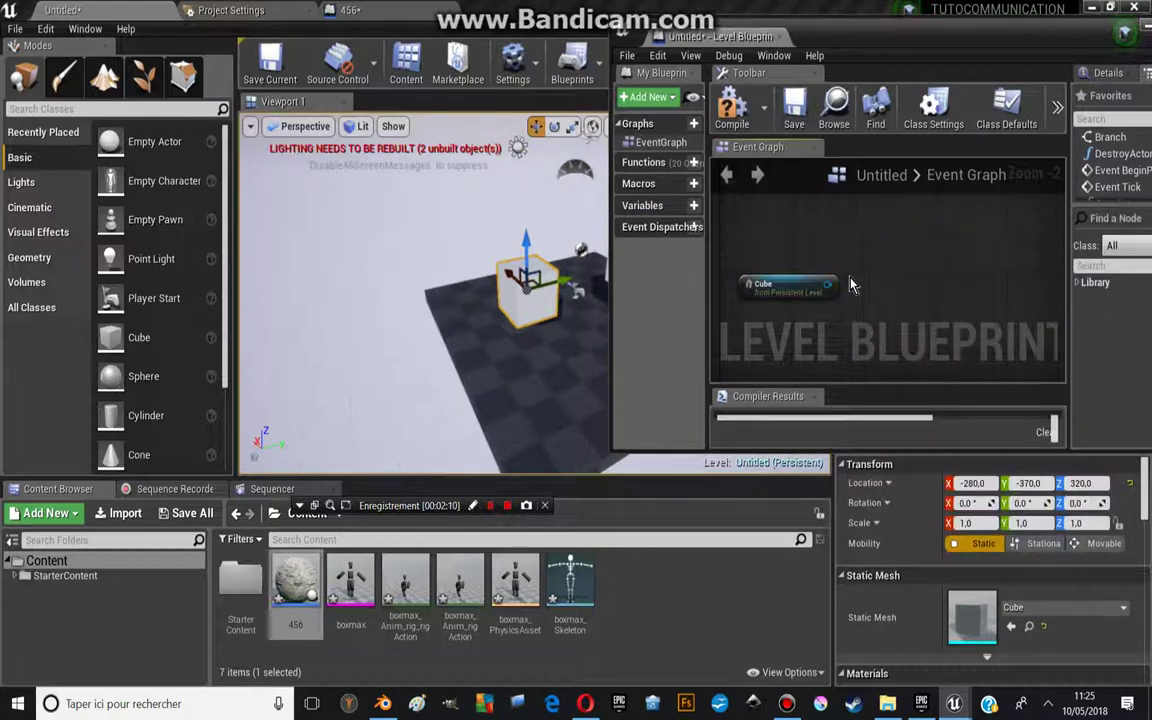
left_click_drag(829, 284, 848, 290)
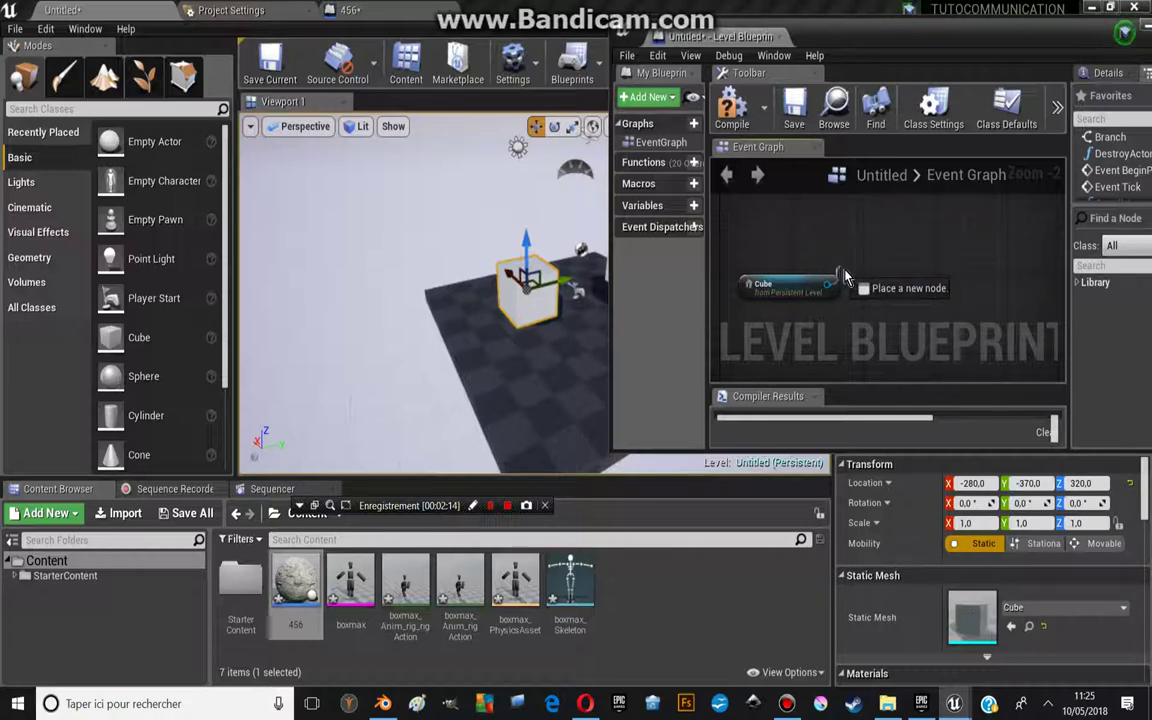
mouse_move(848, 290)
left_mouse_down()
mouse_move(838, 298)
mouse_move(845, 268)
mouse_move(955, 240)
left_mouse_up()
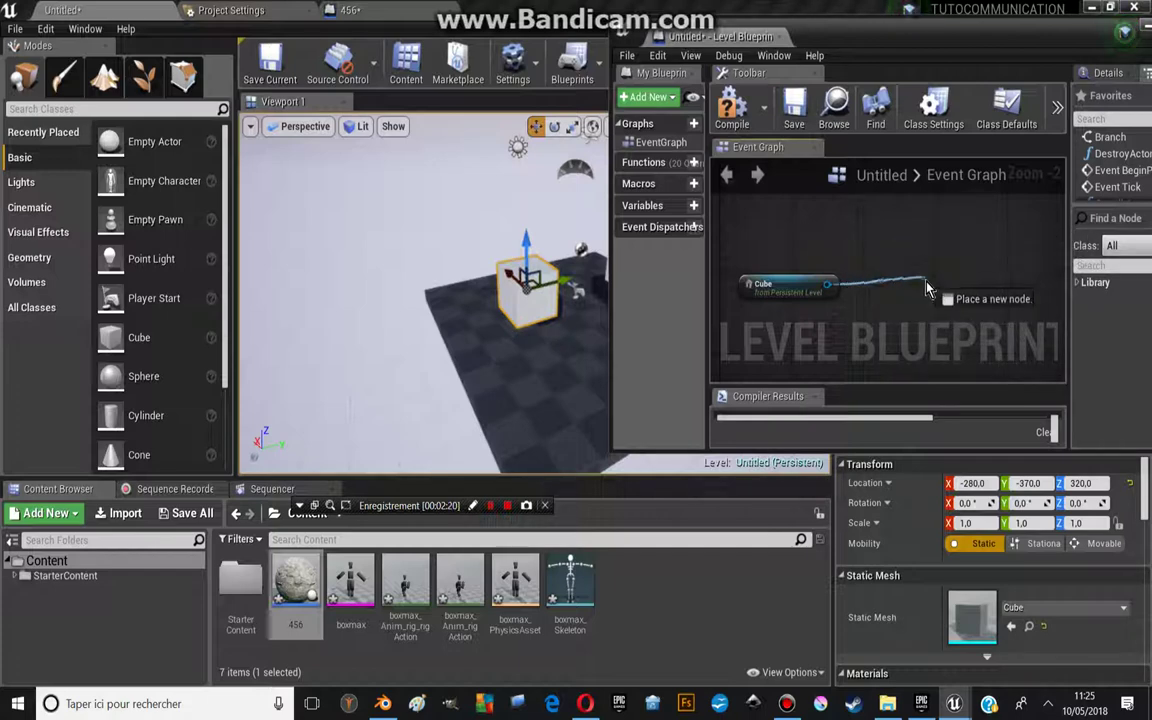
left_click_drag(955, 240, 940, 295)
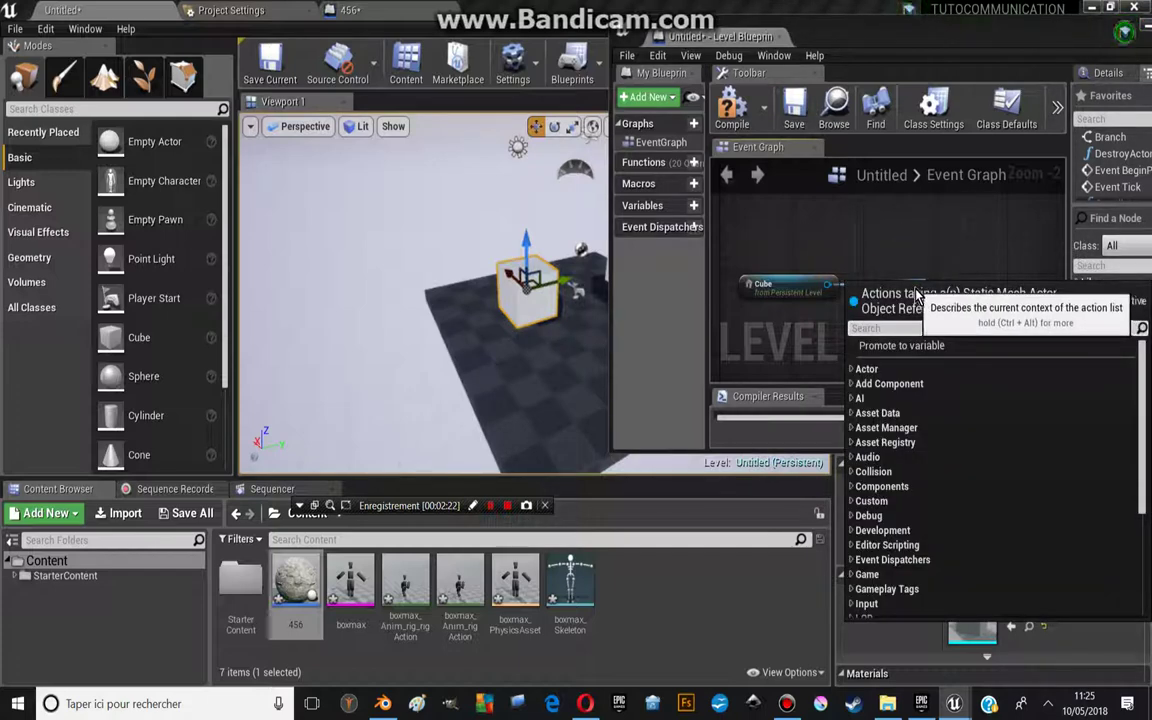
type("add")
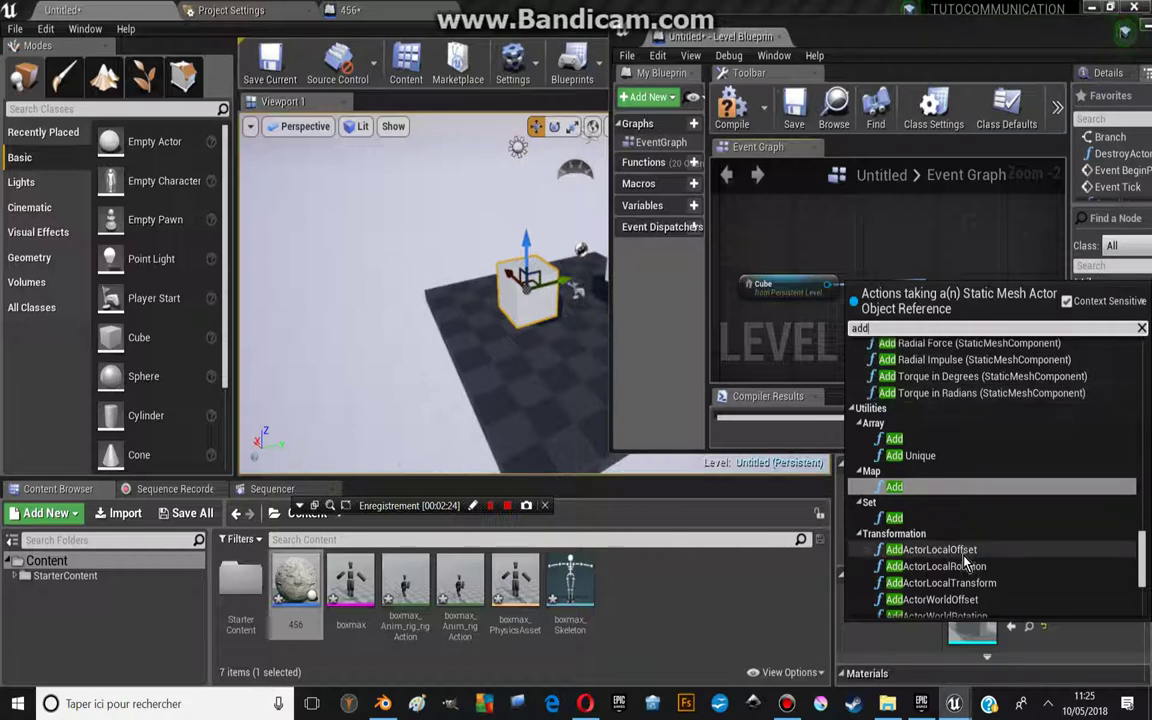
key("Down")
key("Down")
key("Return")
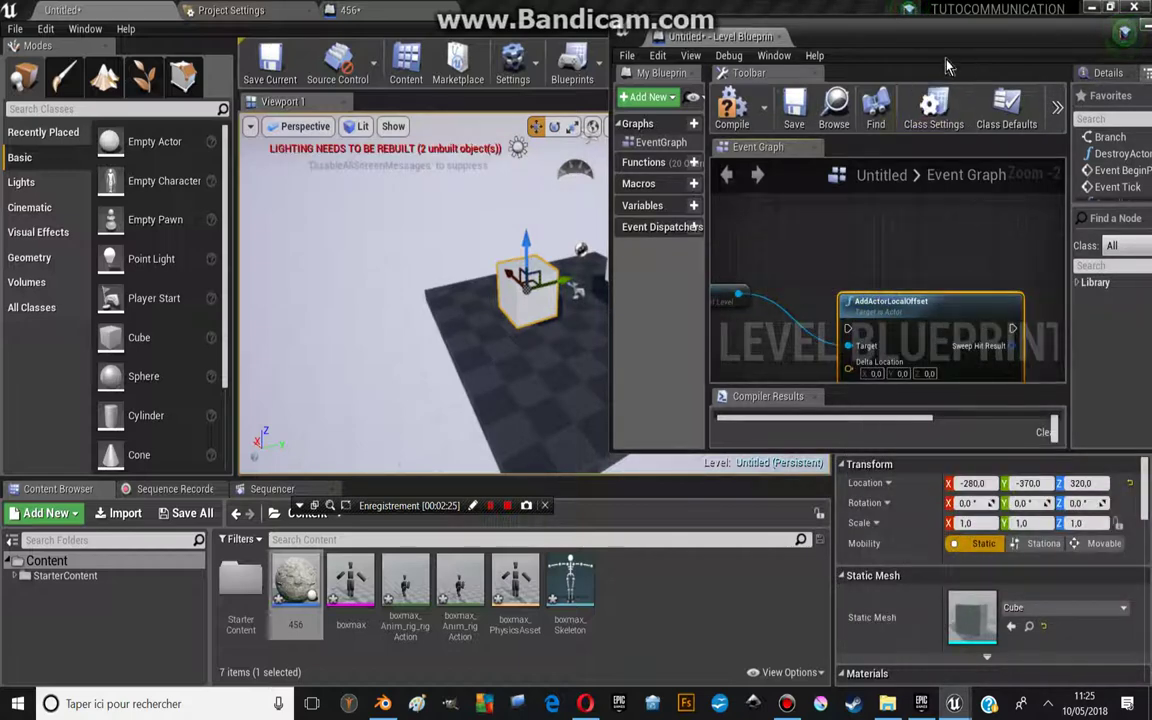
left_click_drag(834, 43, 675, 48)
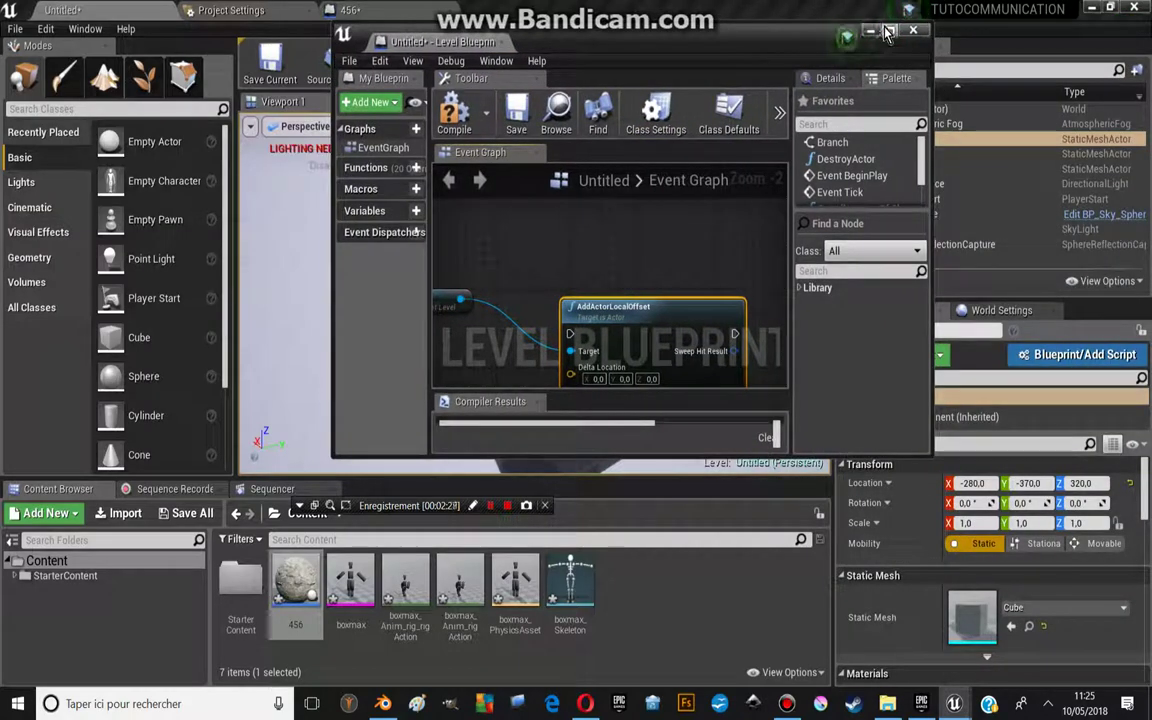
Add an Event BeginPlay node and wire it into AddActorLocalOffset
double_click(675, 48)
right_click_drag(217, 196, 427, 234)
right_click(395, 210)
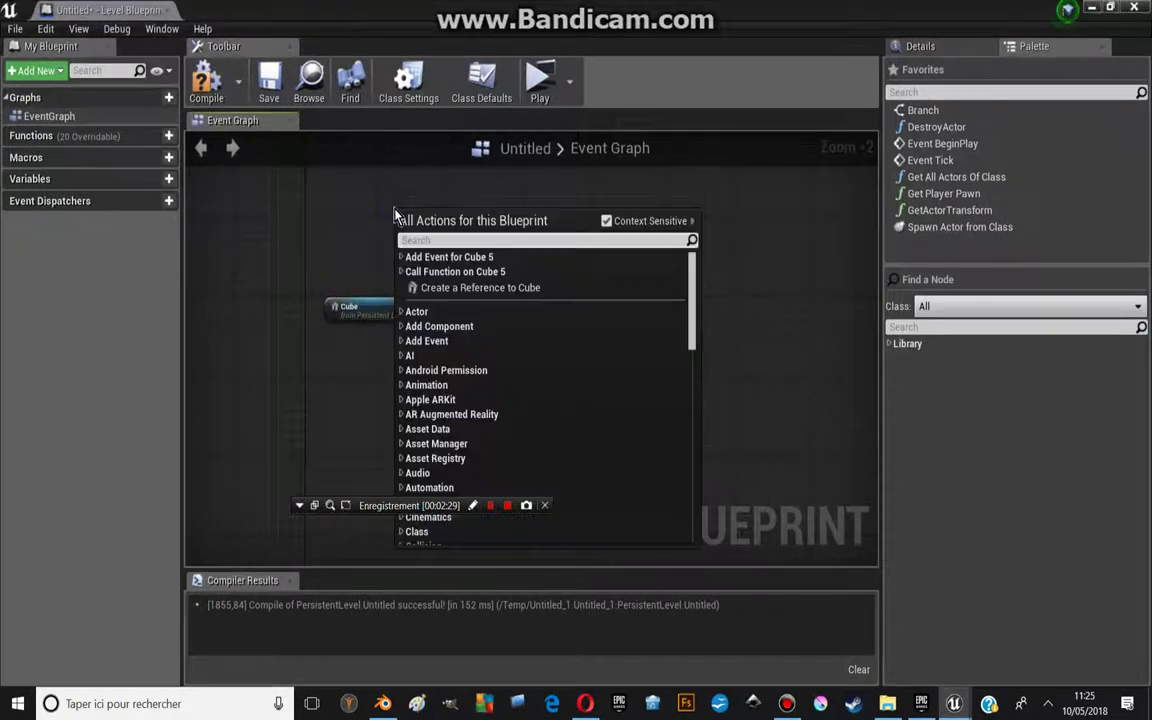
left_click(402, 258)
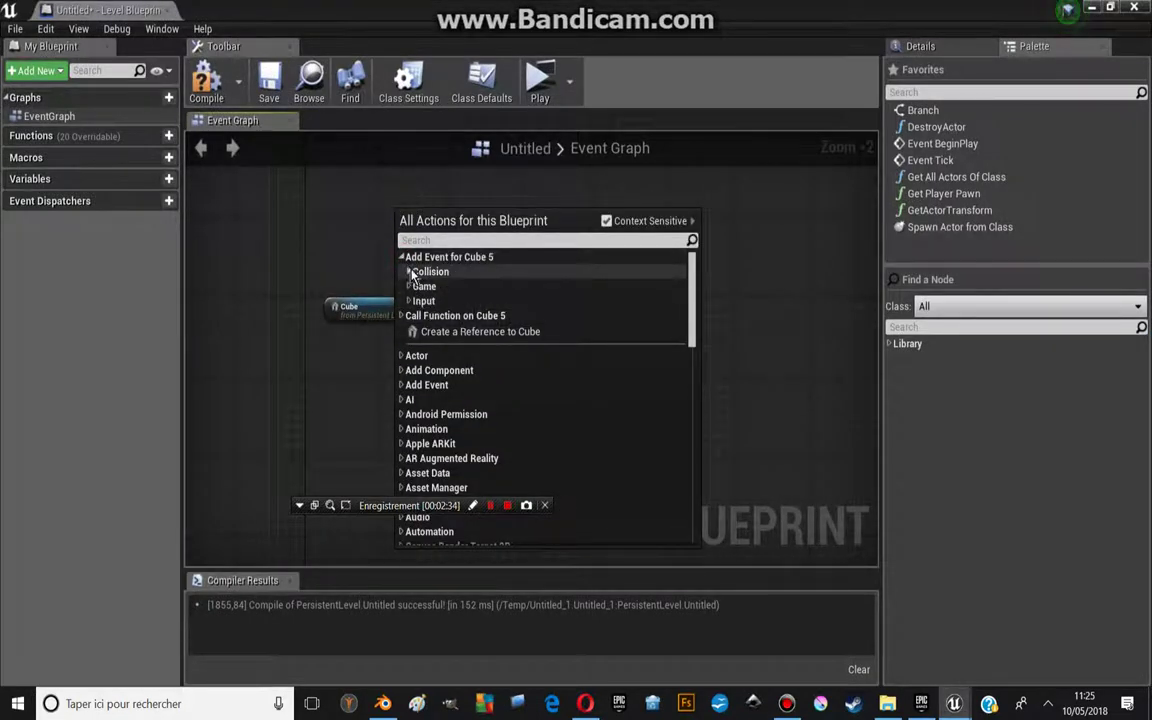
left_click(409, 288)
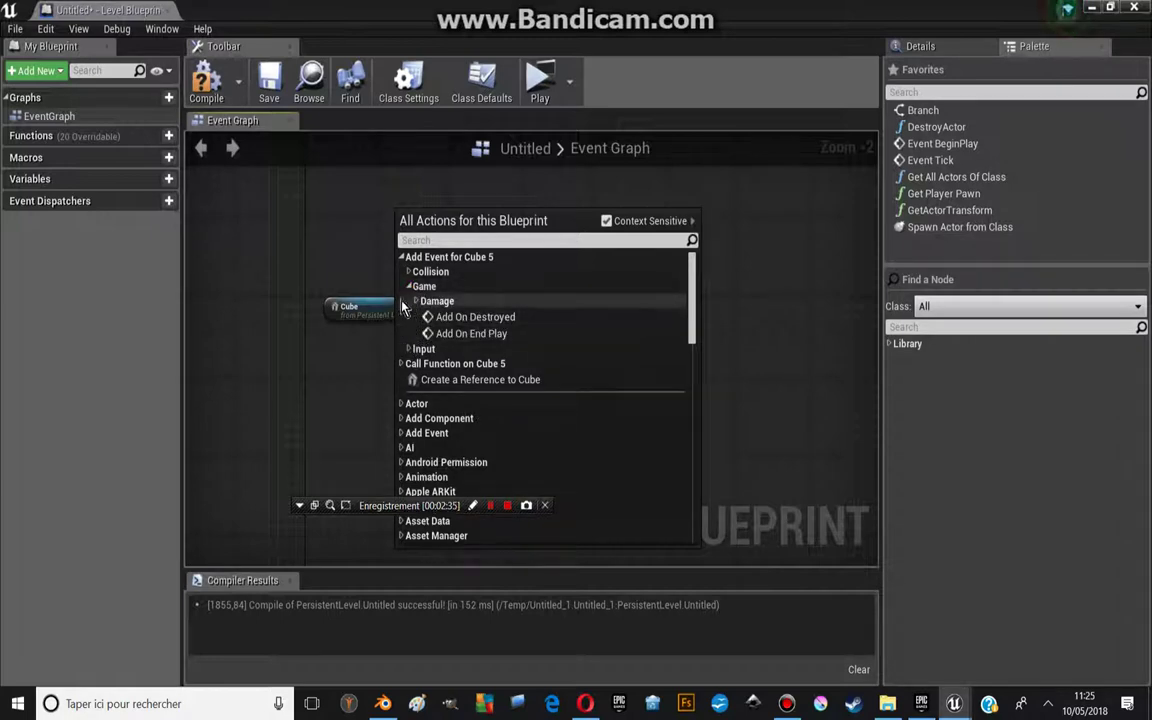
left_click(366, 250)
right_click(366, 250)
type("eve")
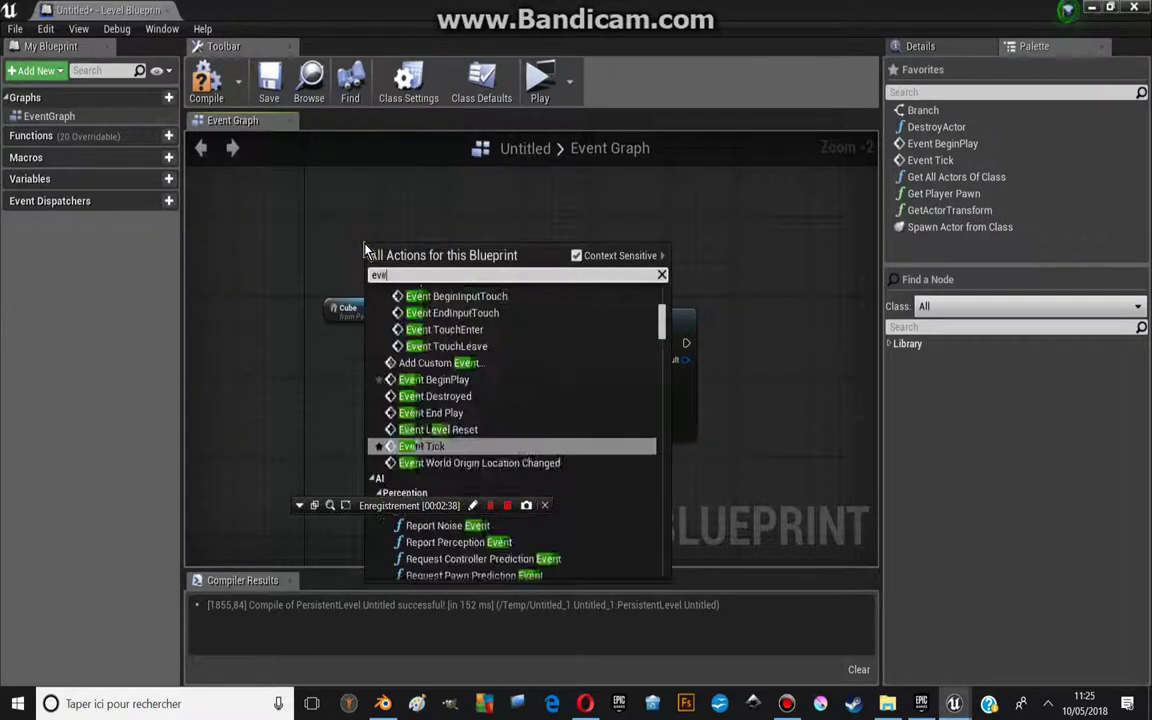
type("ntbe")
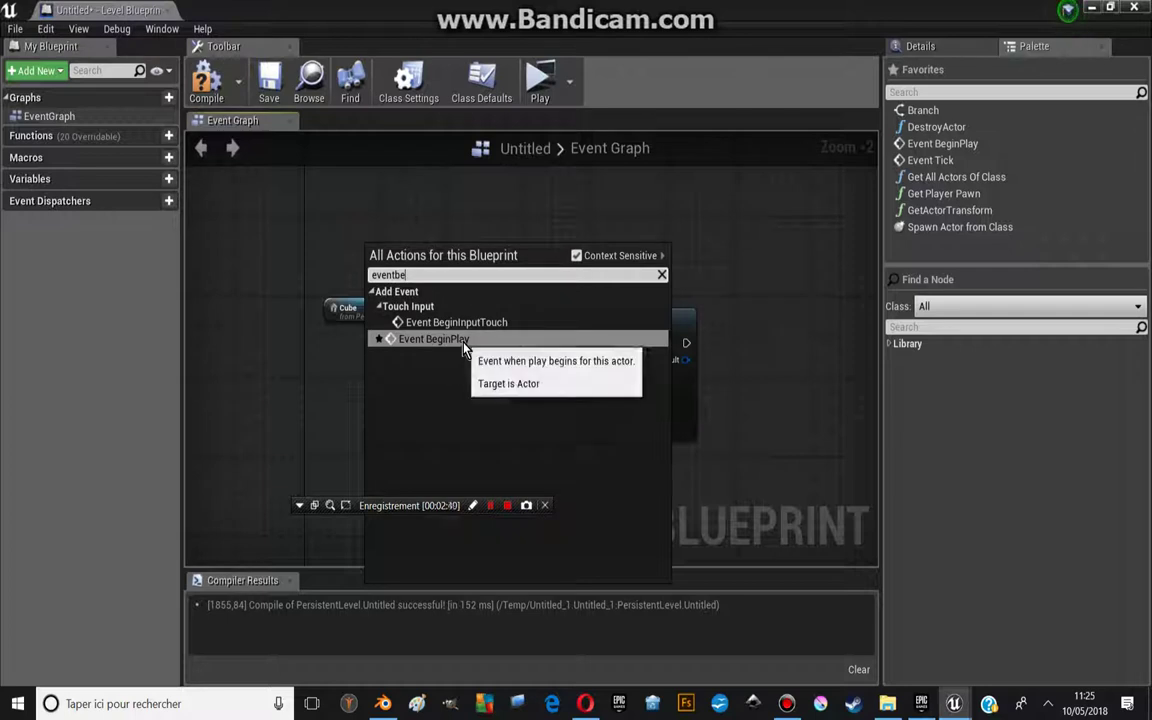
left_click(432, 339)
mouse_move(446, 263)
left_mouse_down()
mouse_move(521, 343)
mouse_move(655, 276)
mouse_move(683, 286)
left_mouse_up()
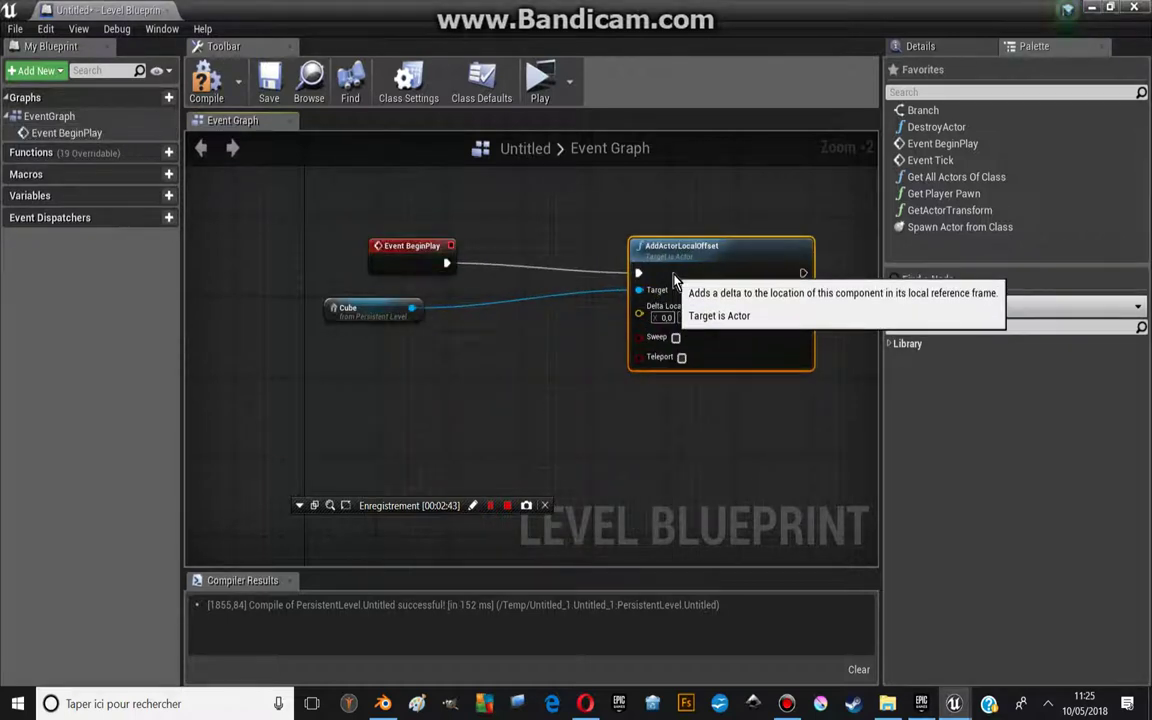
Set the Delta Location Z offset to 500 and compile the level blueprint
left_click(718, 316)
type("500")
key("Return")
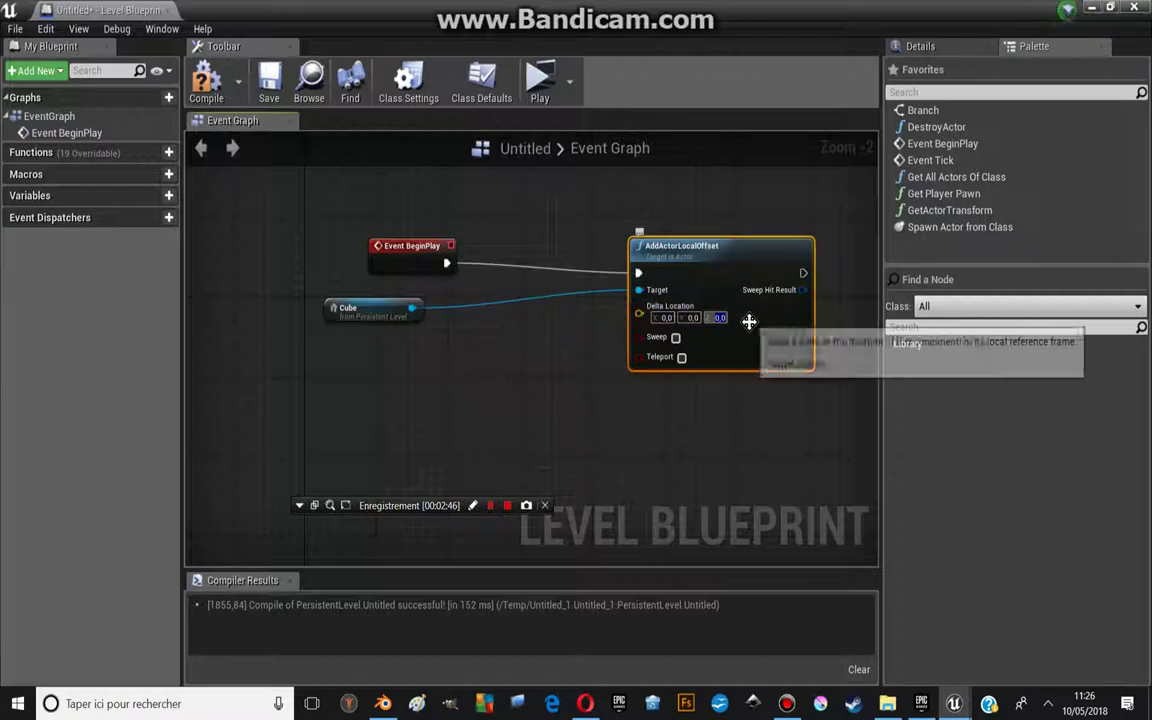
left_click(206, 82)
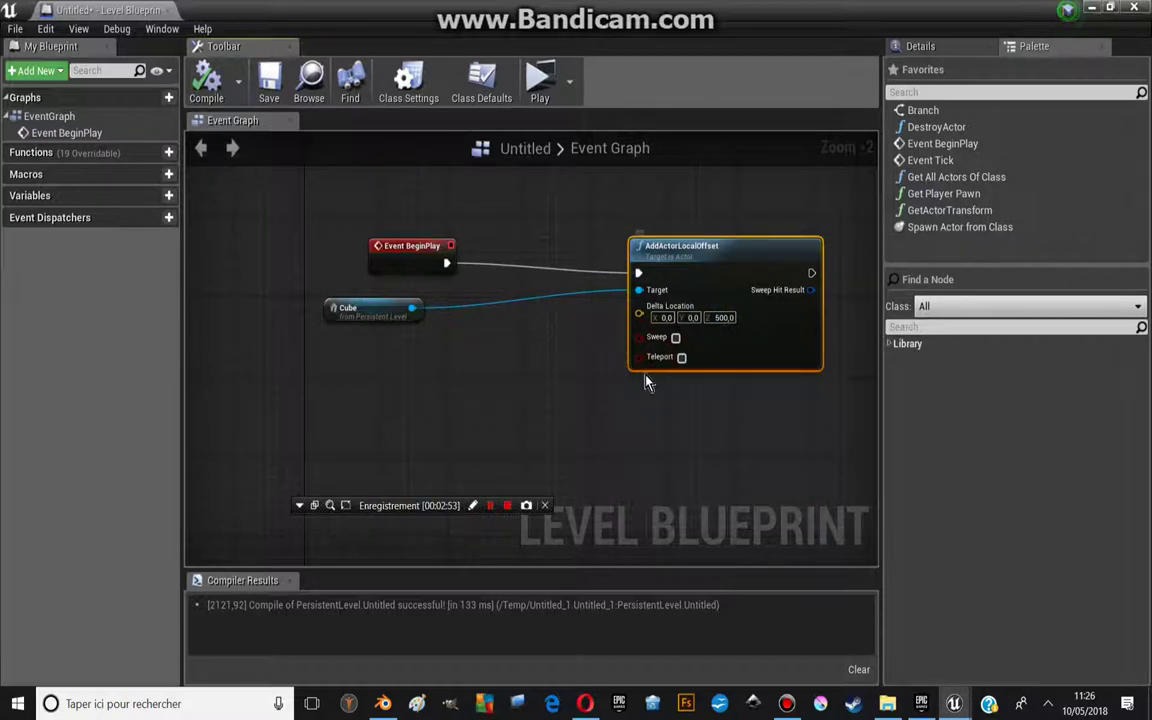
Insert a Delay node between Event BeginPlay and AddActorLocalOffset
left_click_drag(689, 270, 690, 260)
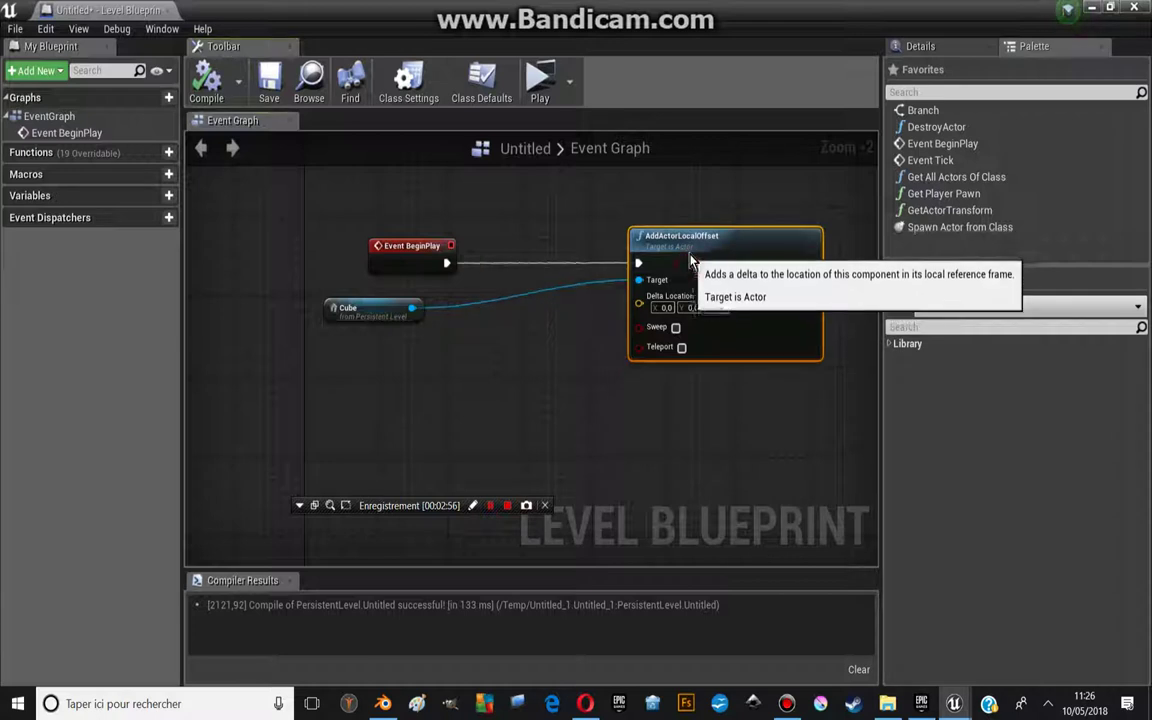
left_click(460, 407)
left_click_drag(469, 432, 446, 263)
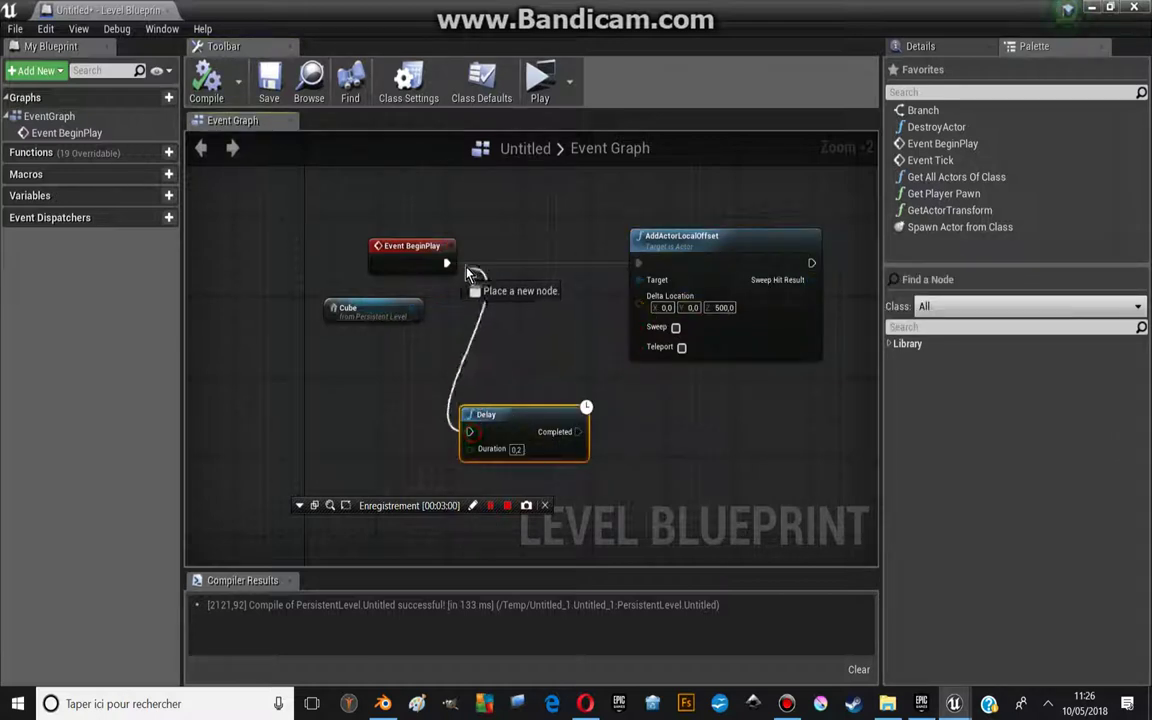
left_click_drag(577, 432, 639, 263)
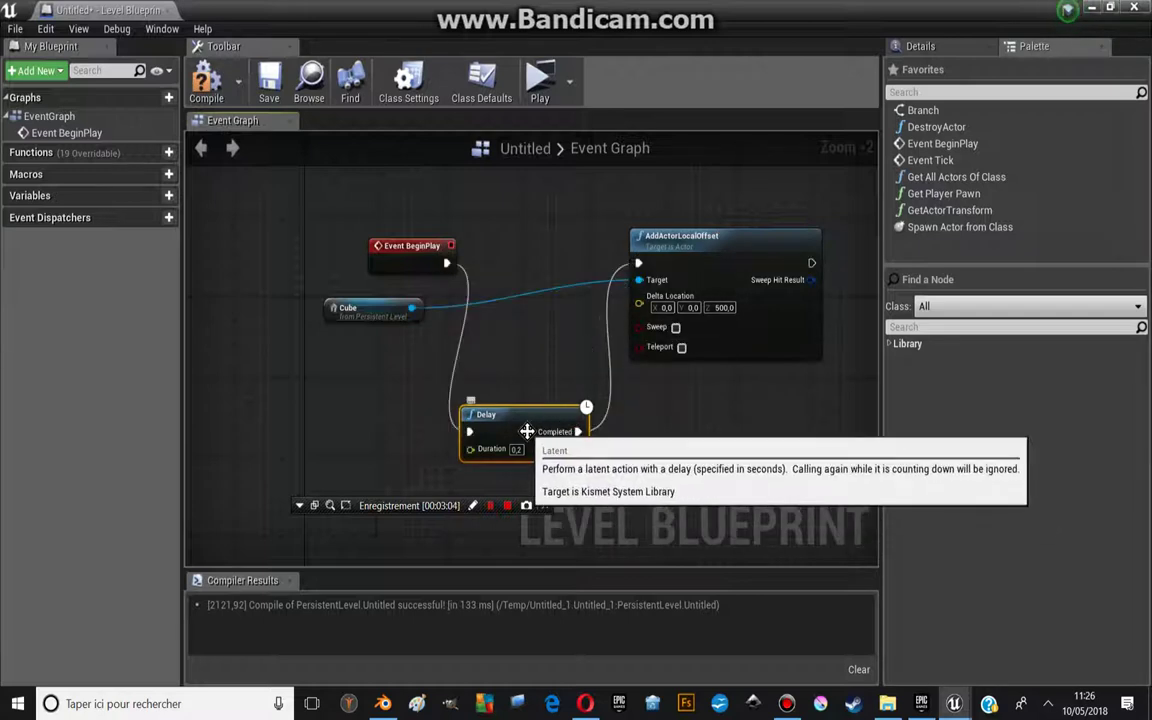
left_click_drag(551, 459, 557, 230)
right_click_drag(413, 267, 453, 374)
left_click_drag(453, 374, 405, 364)
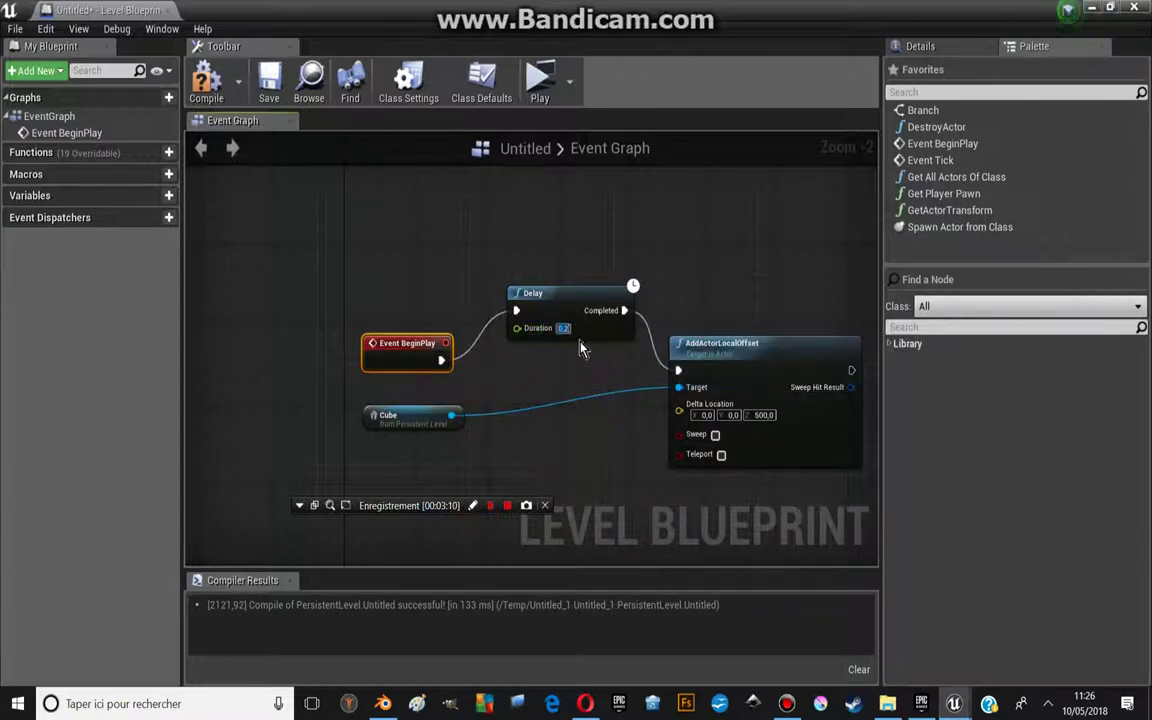
Set the Delay duration to 5 seconds, compile, and launch a standalone preview
type("5")
key("Return")
left_click(222, 97)
scroll(722, 425, "up", 2)
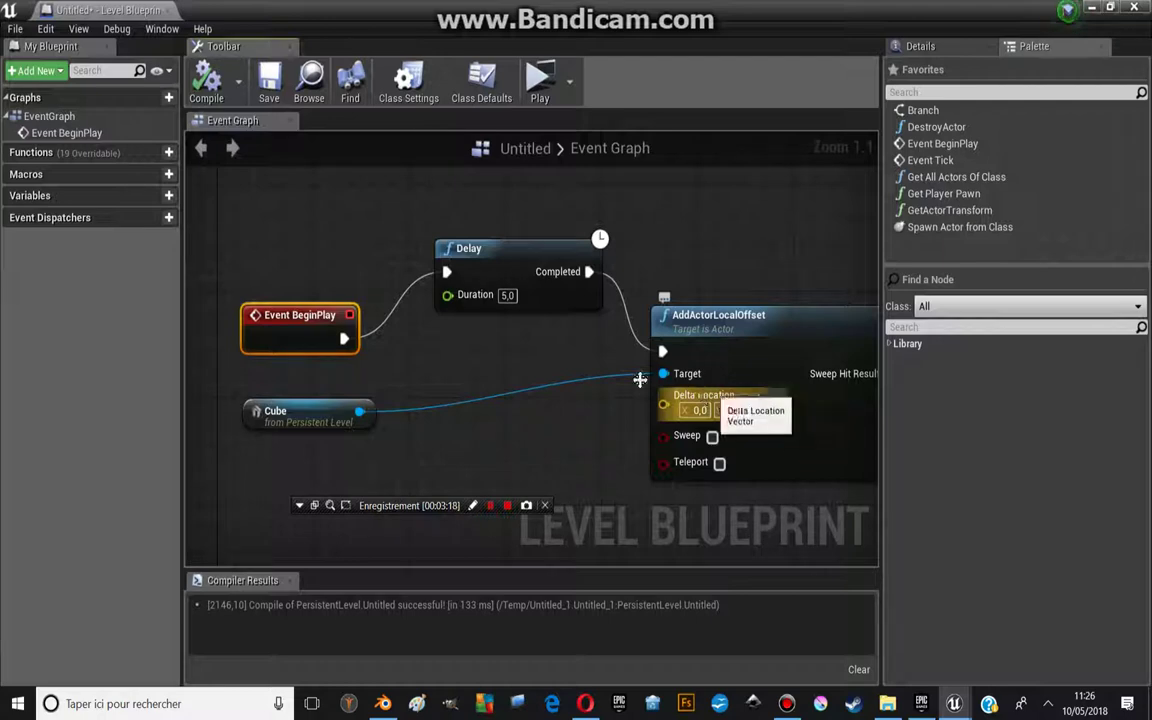
scroll(480, 399, "down", 2)
left_click(546, 87)
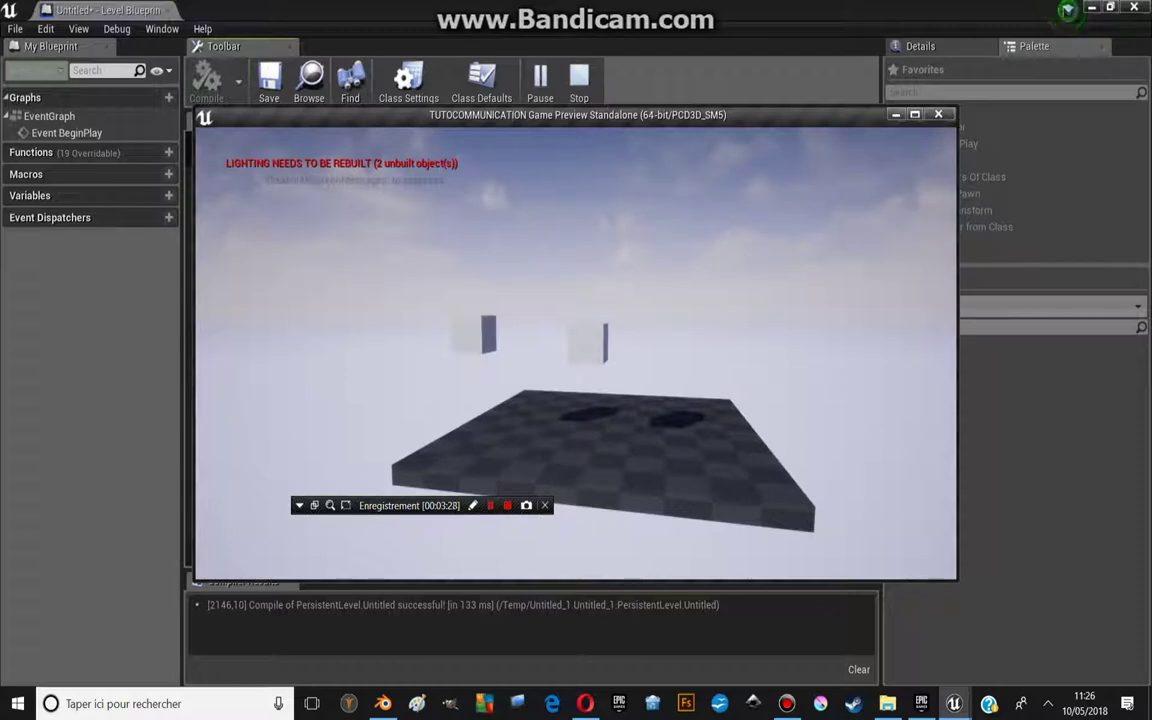
End the preview, read the Cube-must-be-Movable warning in the Message Log, and close it
key("Escape")
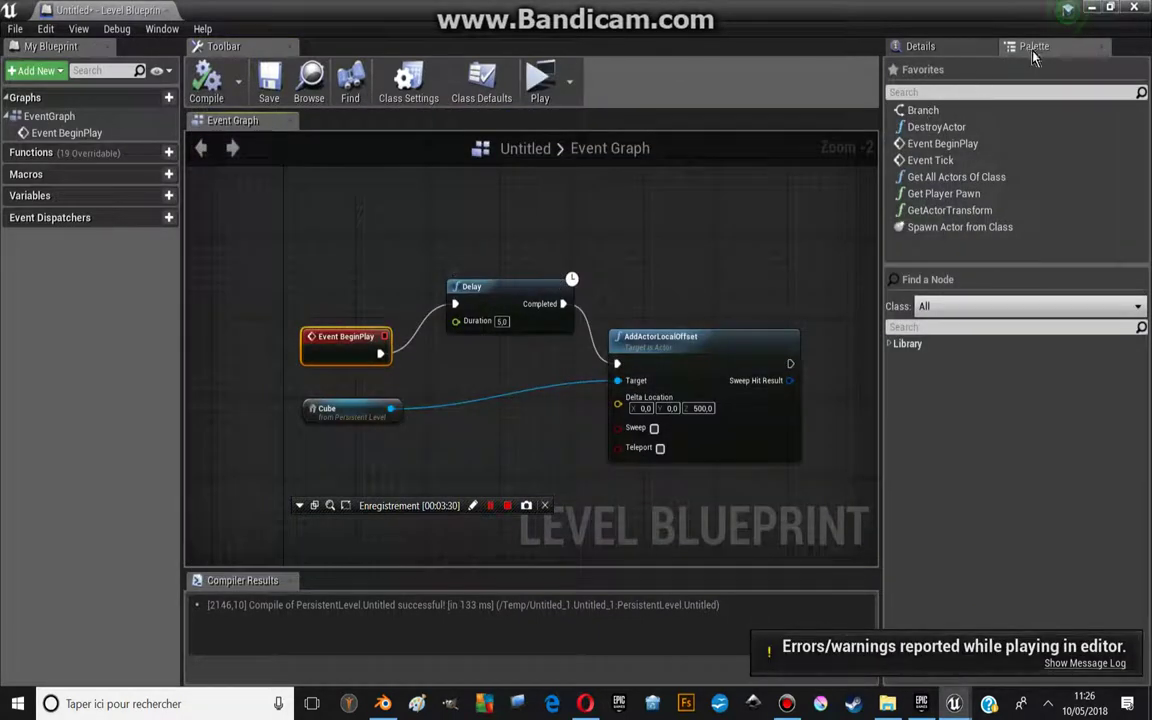
left_click(1084, 665)
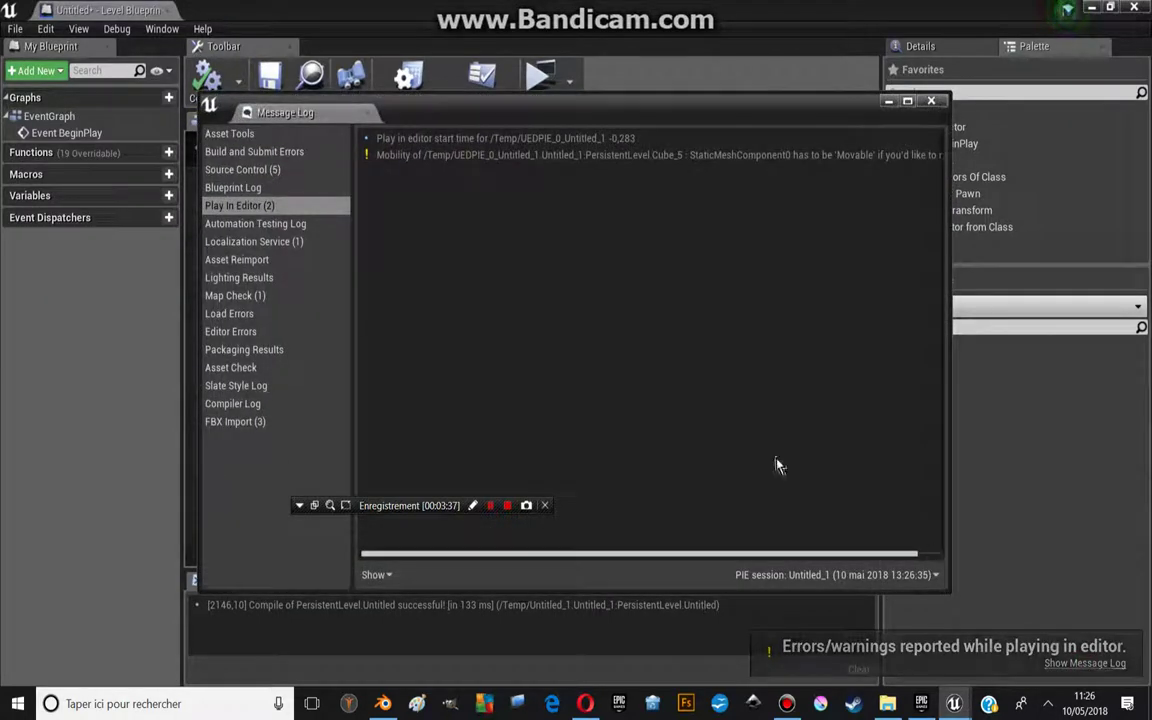
left_click(440, 157)
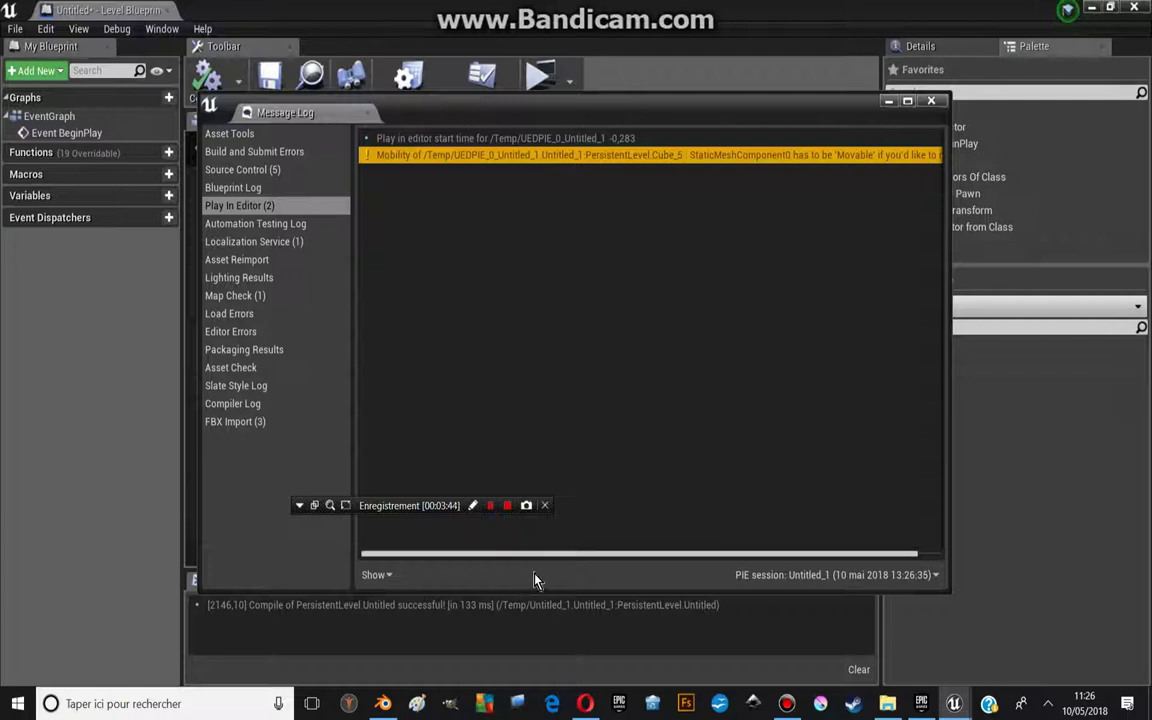
left_click_drag(550, 553, 591, 553)
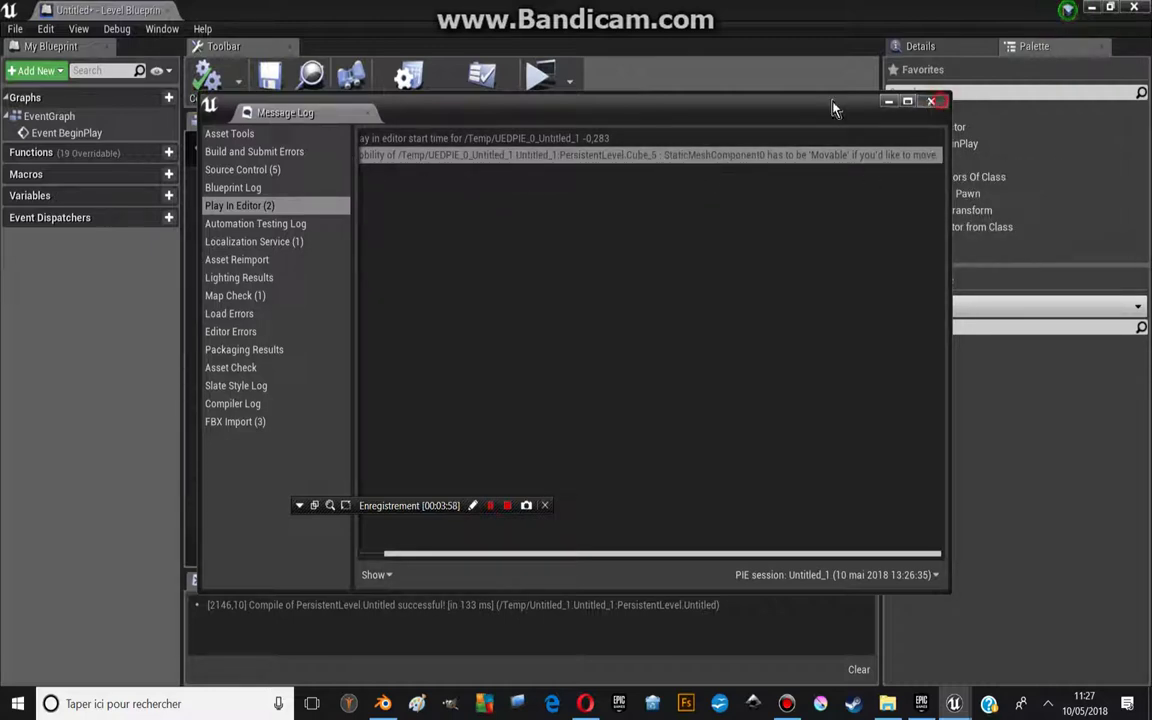
left_click(930, 101)
Float the blueprint window aside and inspect the Cube, Floor and SkyLight settings
left_click(1110, 7)
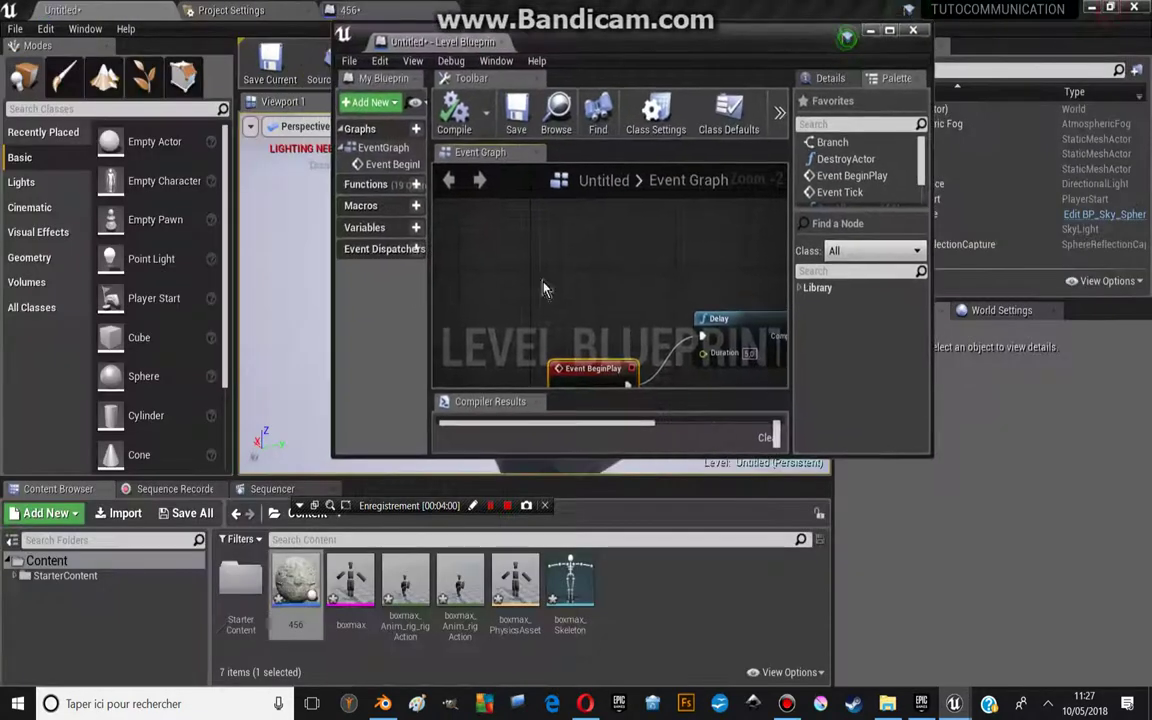
mouse_move(669, 38)
left_mouse_down()
mouse_move(752, 45)
mouse_move(432, 276)
left_mouse_up()
left_click(527, 290)
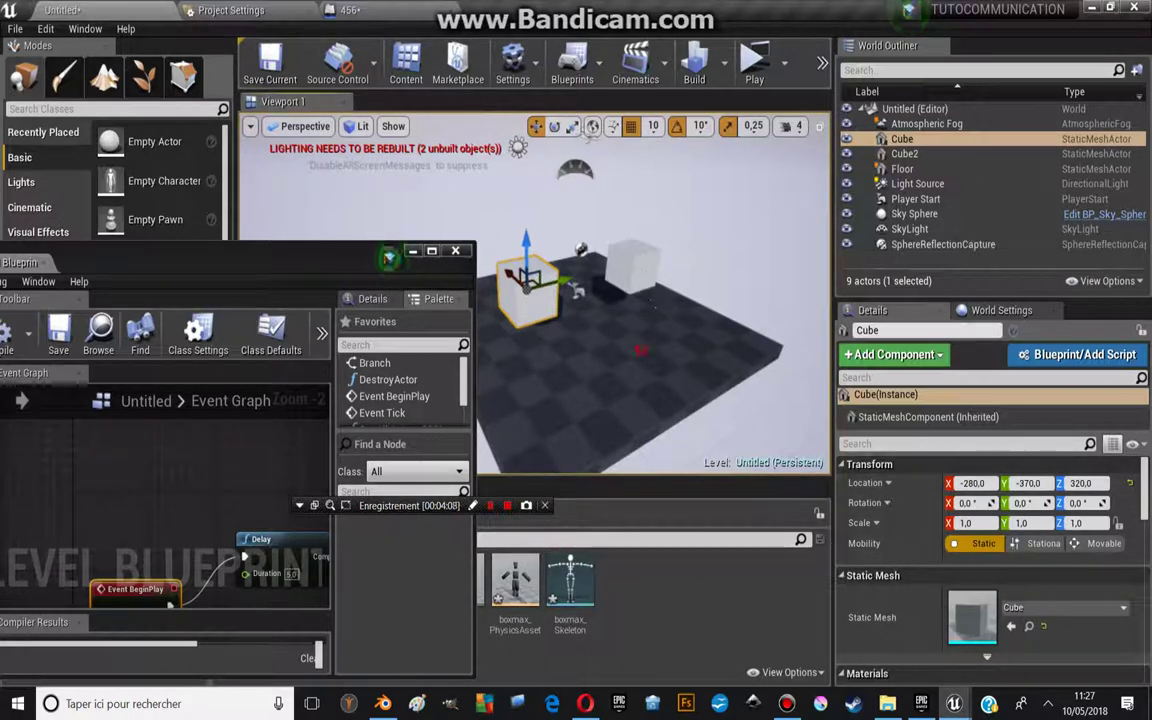
left_click(680, 400)
left_click(630, 265)
left_click(680, 400)
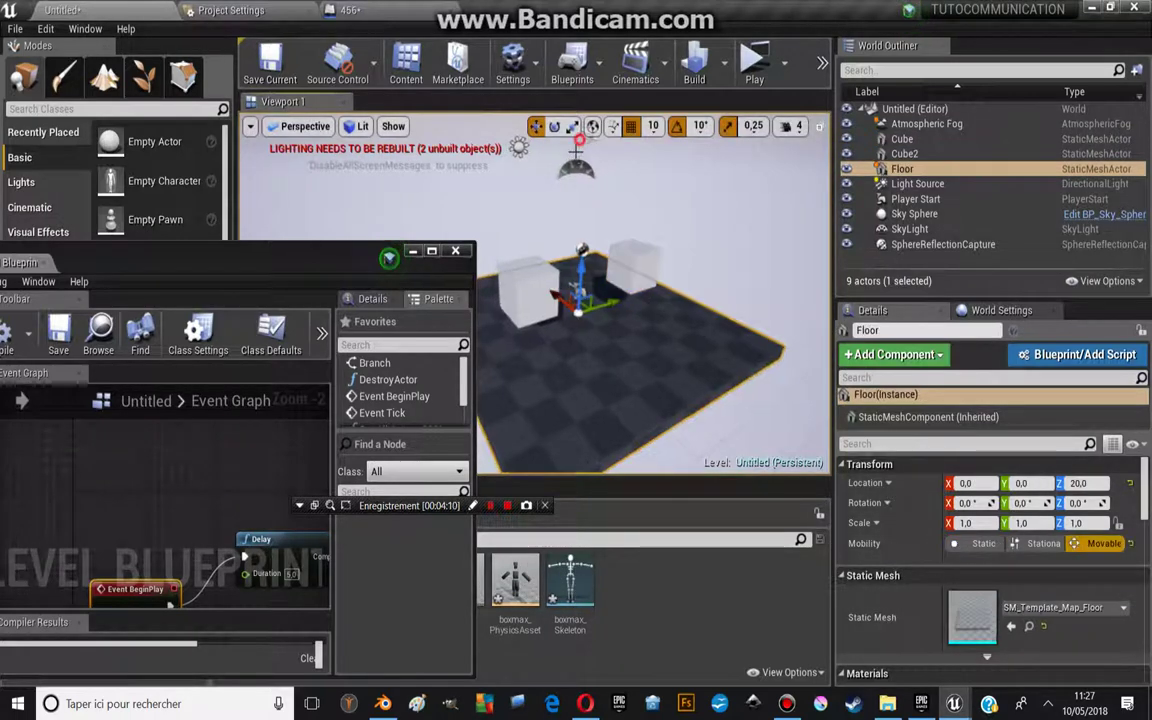
left_click(575, 170)
left_click(583, 228)
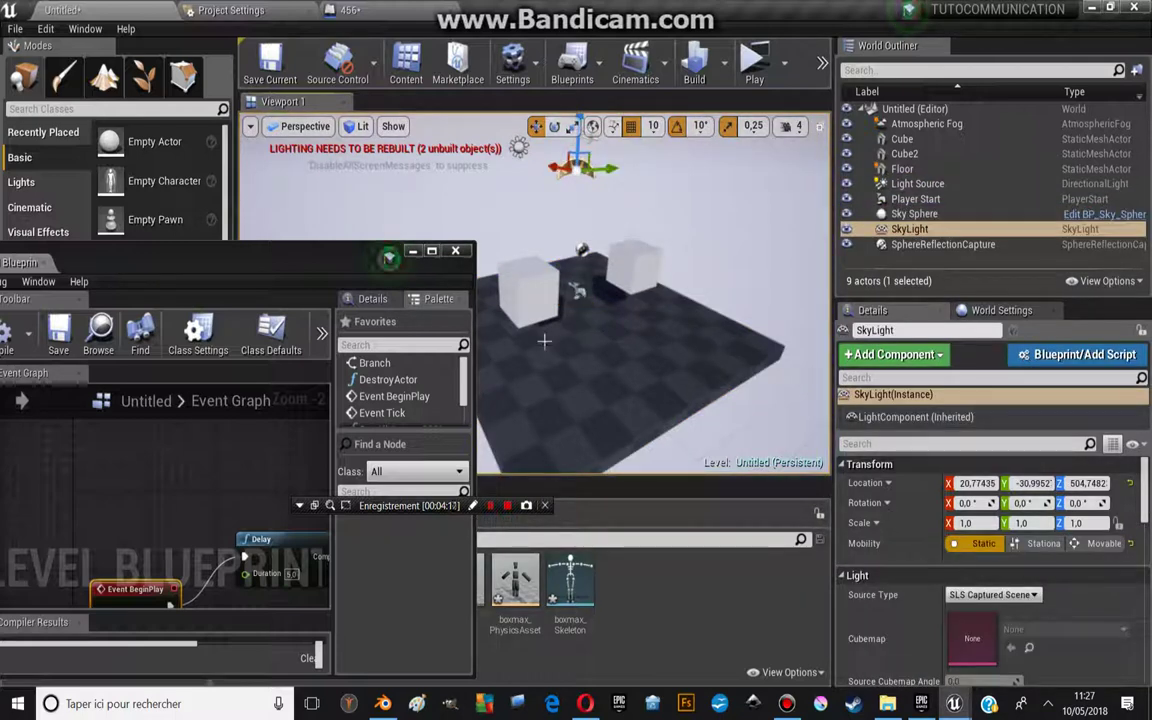
Compare Cube2 with the Cube, set the Cube's mobility to Movable, and play the level
left_click(555, 265)
left_click(525, 285)
left_click(630, 265)
left_click(680, 400)
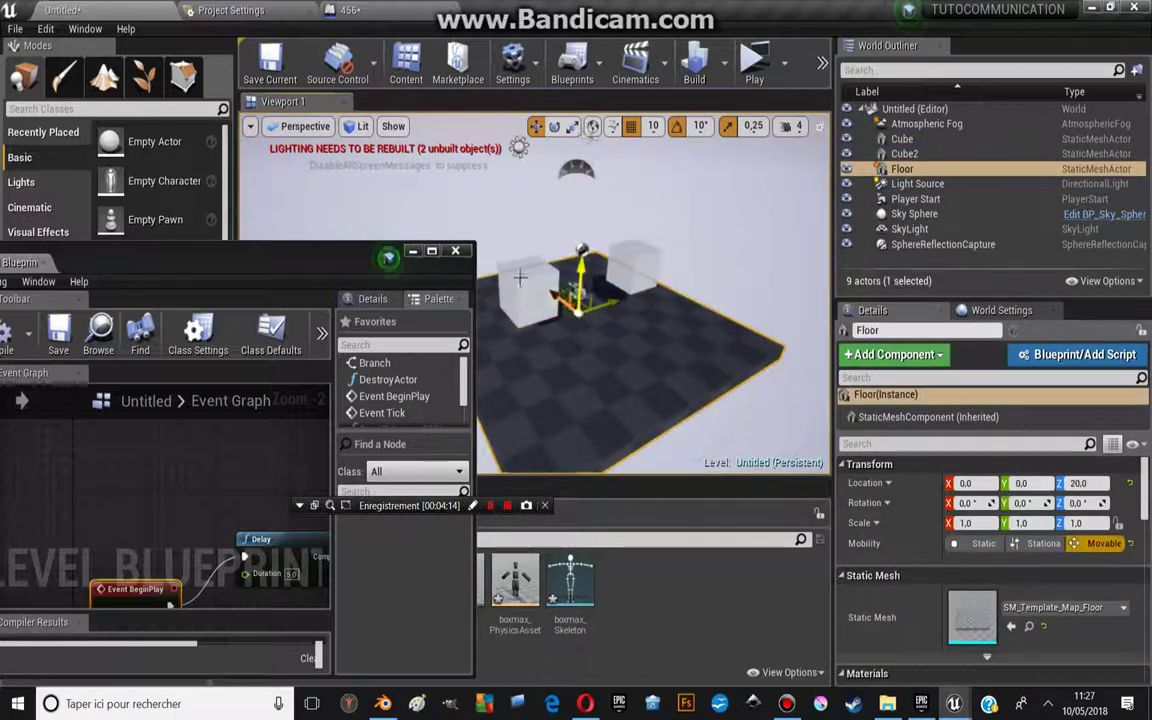
left_click(525, 285)
left_click(630, 265)
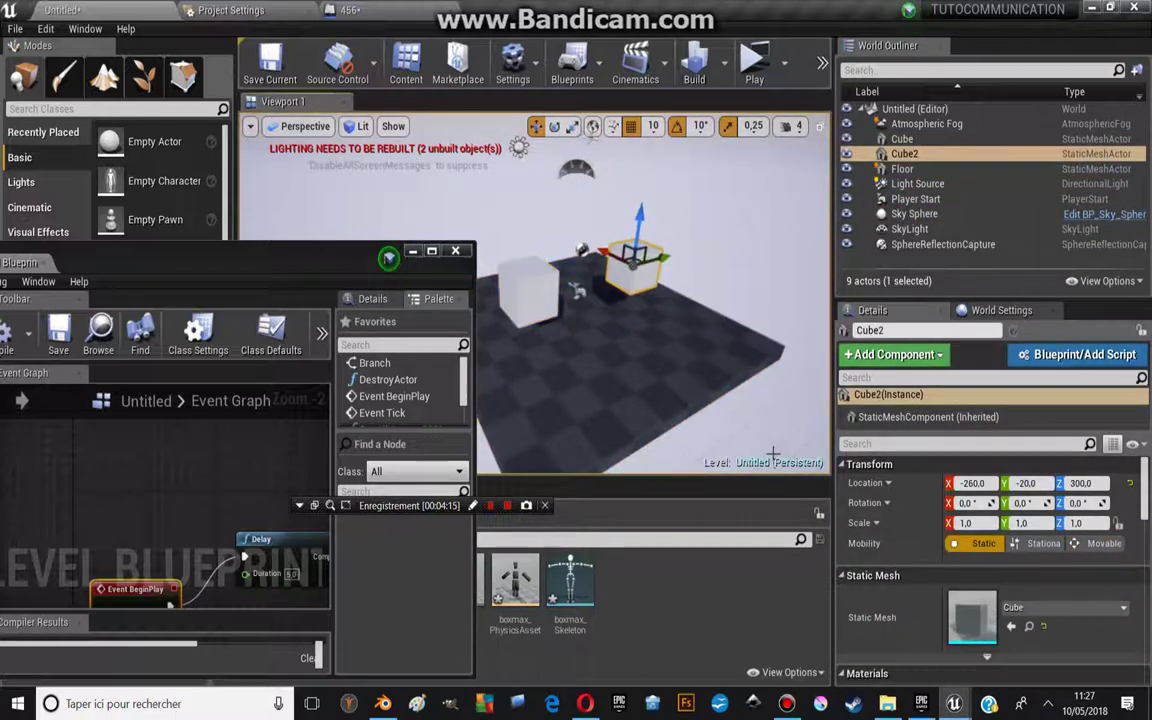
left_click(525, 285)
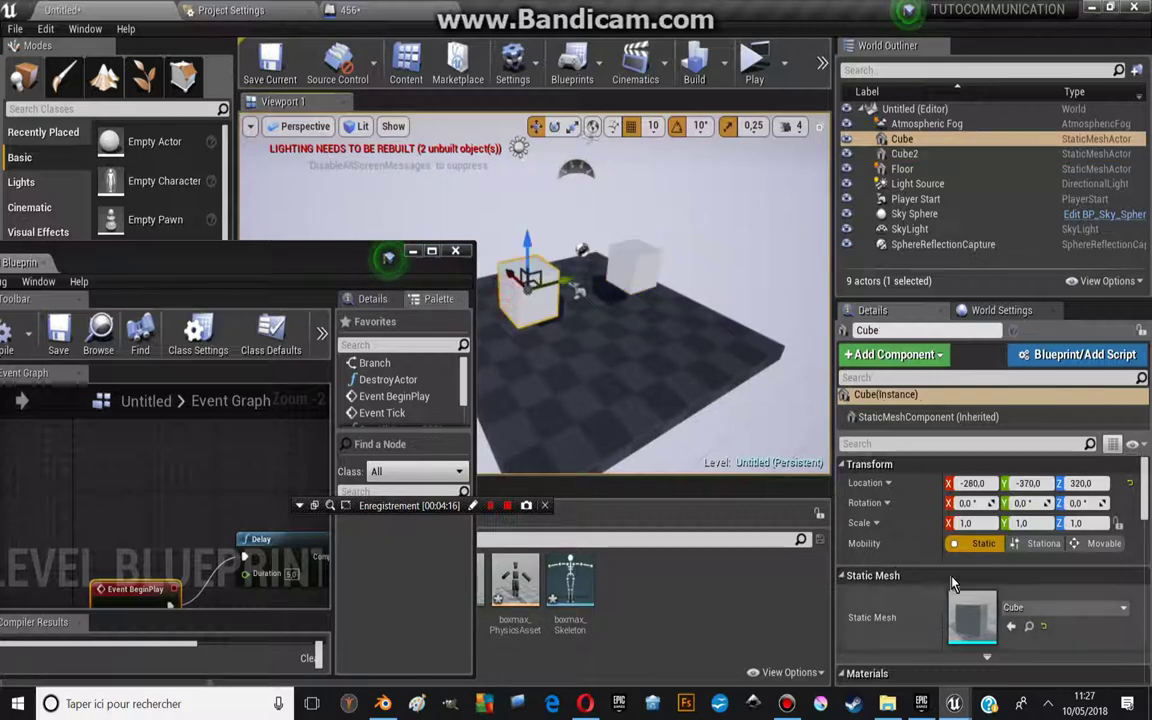
left_click(1100, 543)
left_click(755, 78)
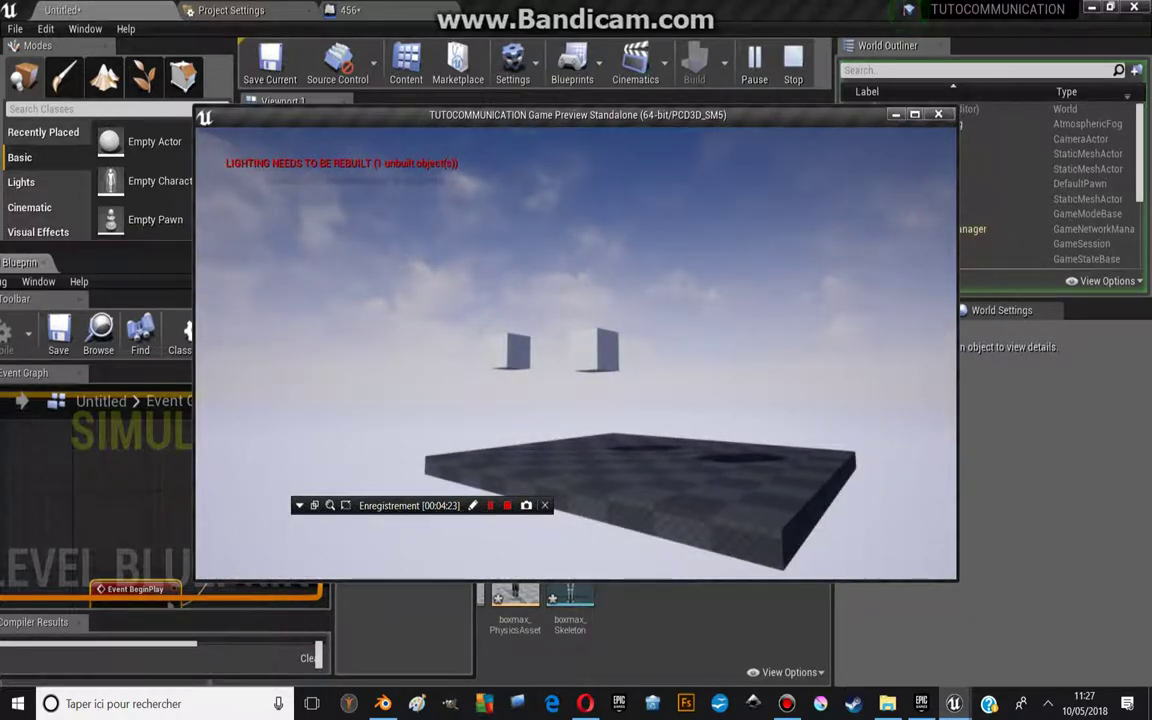
Stop the preview and maximize the Level Blueprint window
key("Escape")
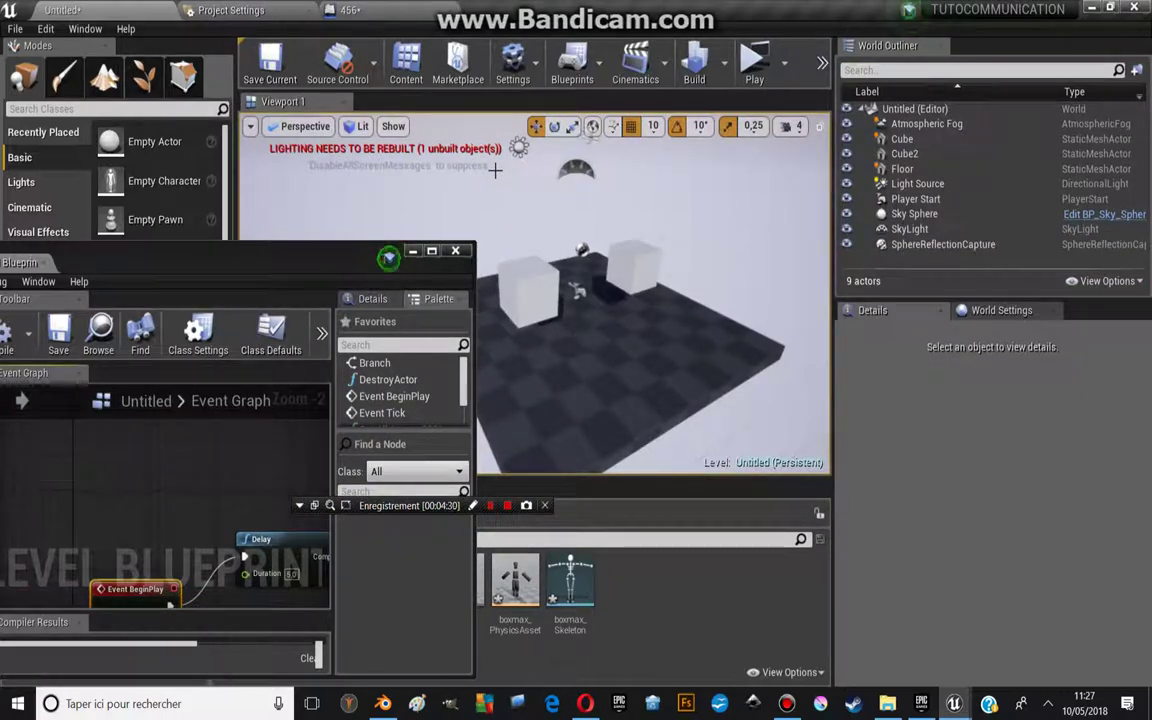
left_click_drag(364, 248, 574, 220)
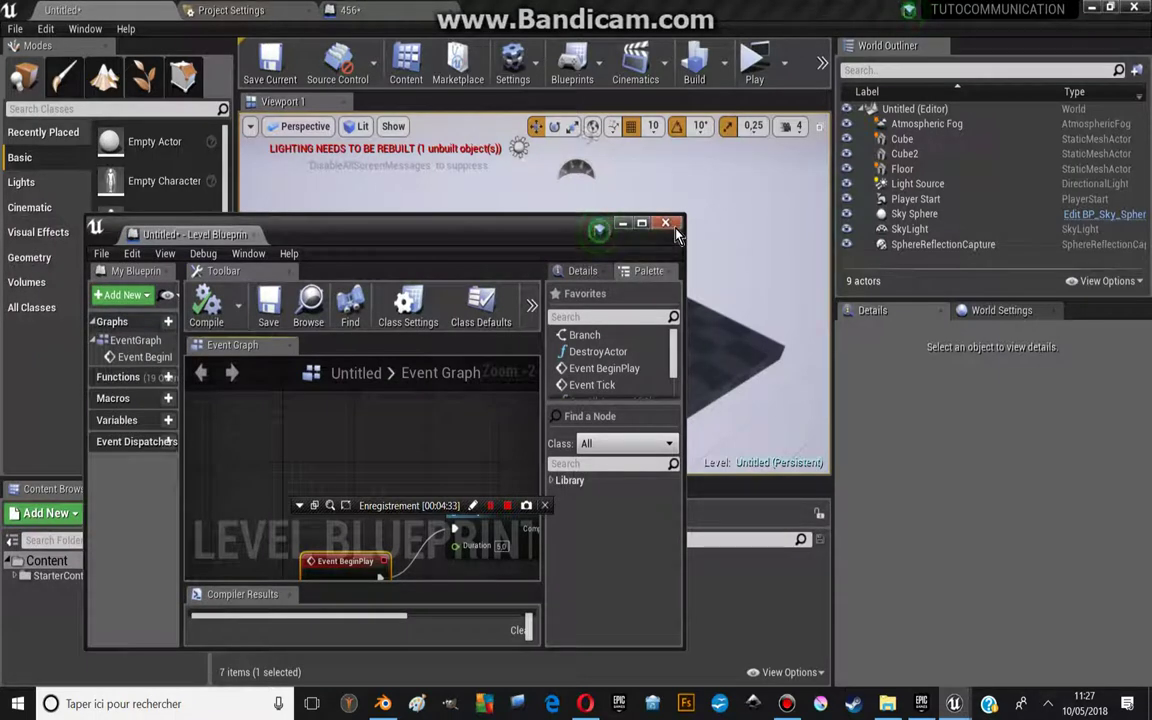
left_click(641, 223)
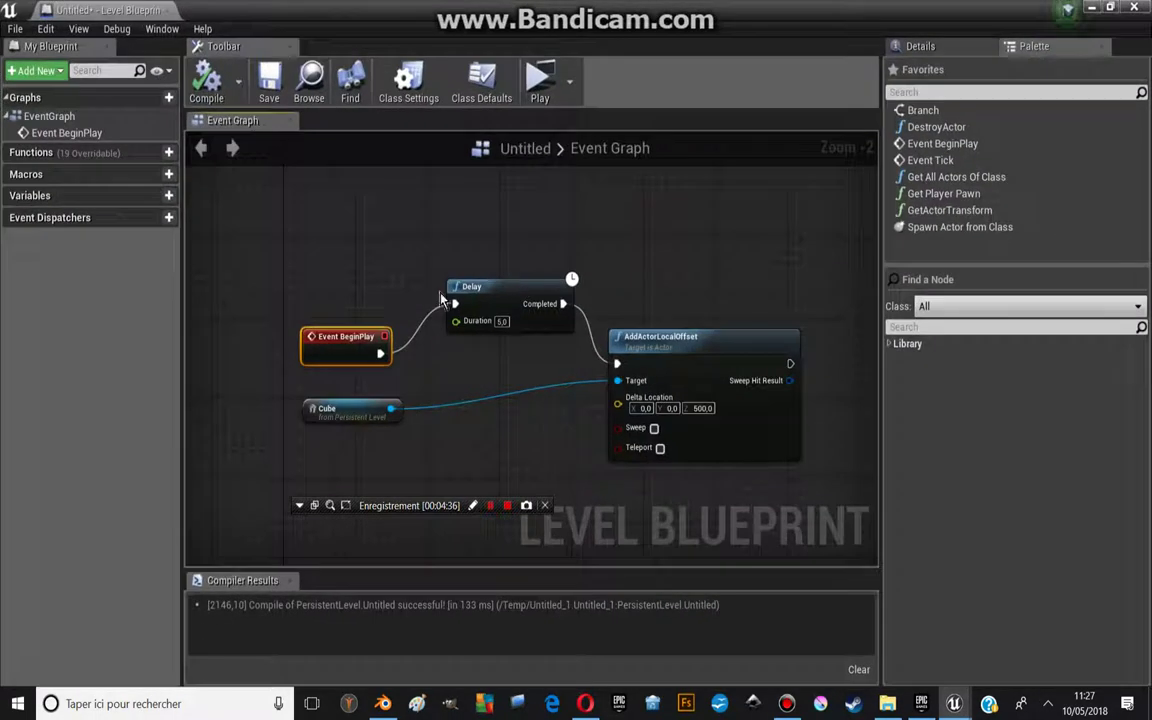
Place the Cube node below AddActorLocalOffset and align Delay with Event BeginPlay
right_click_drag(543, 380, 589, 350)
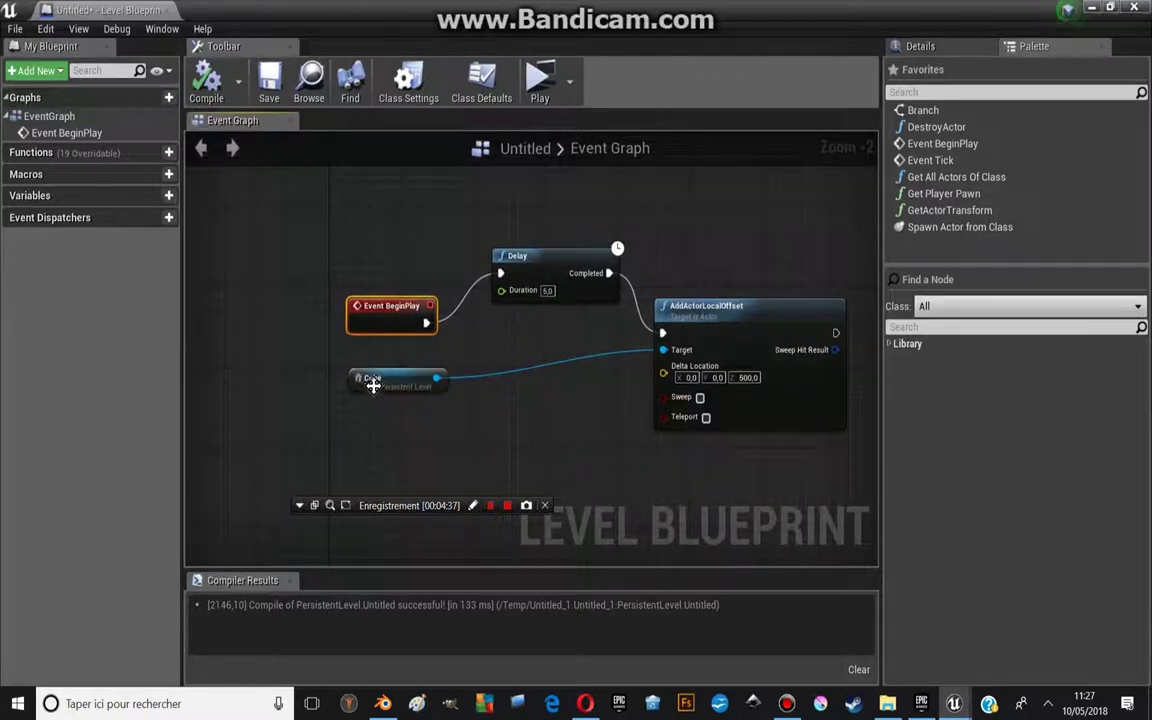
mouse_move(406, 383)
left_mouse_down()
mouse_move(452, 437)
mouse_move(598, 480)
left_mouse_up()
right_click_drag(565, 313, 565, 274)
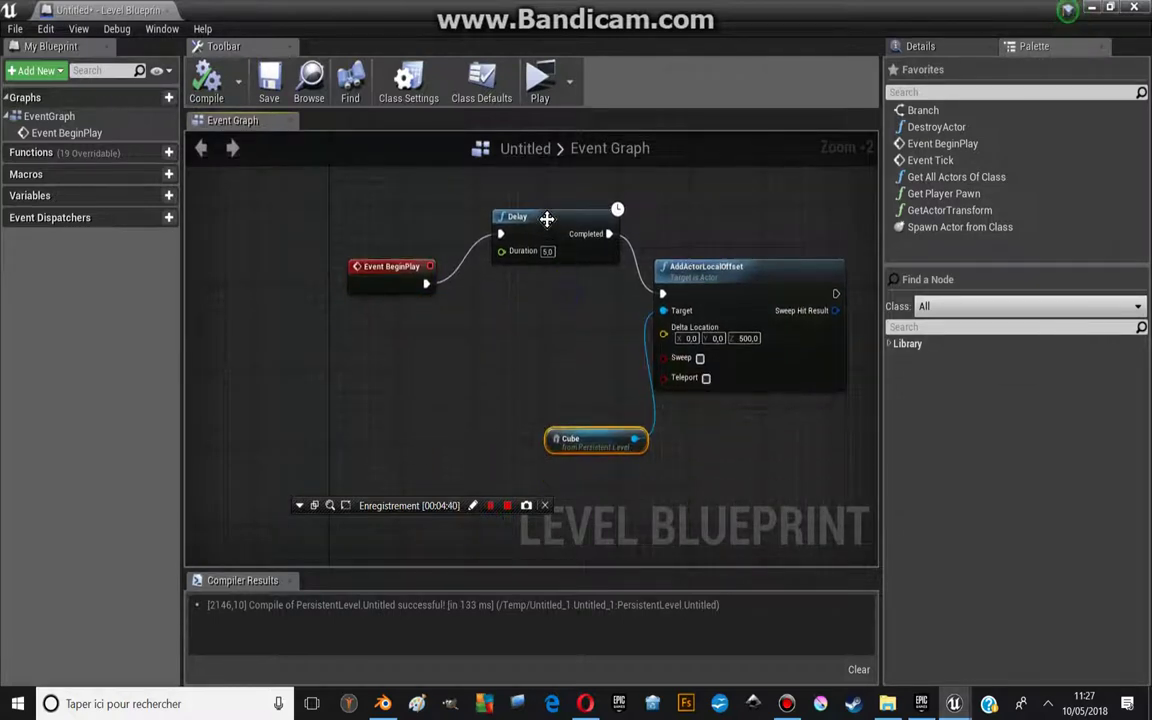
left_click_drag(545, 224, 545, 274)
right_click_drag(443, 388, 458, 326)
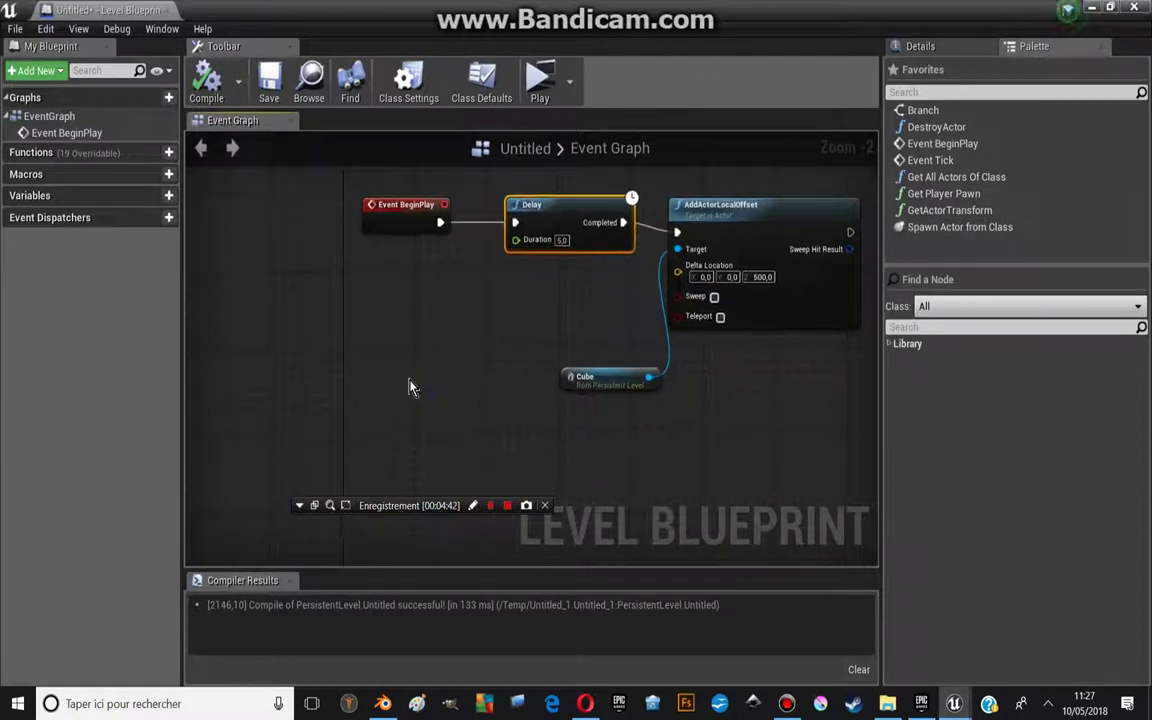
right_click(365, 410)
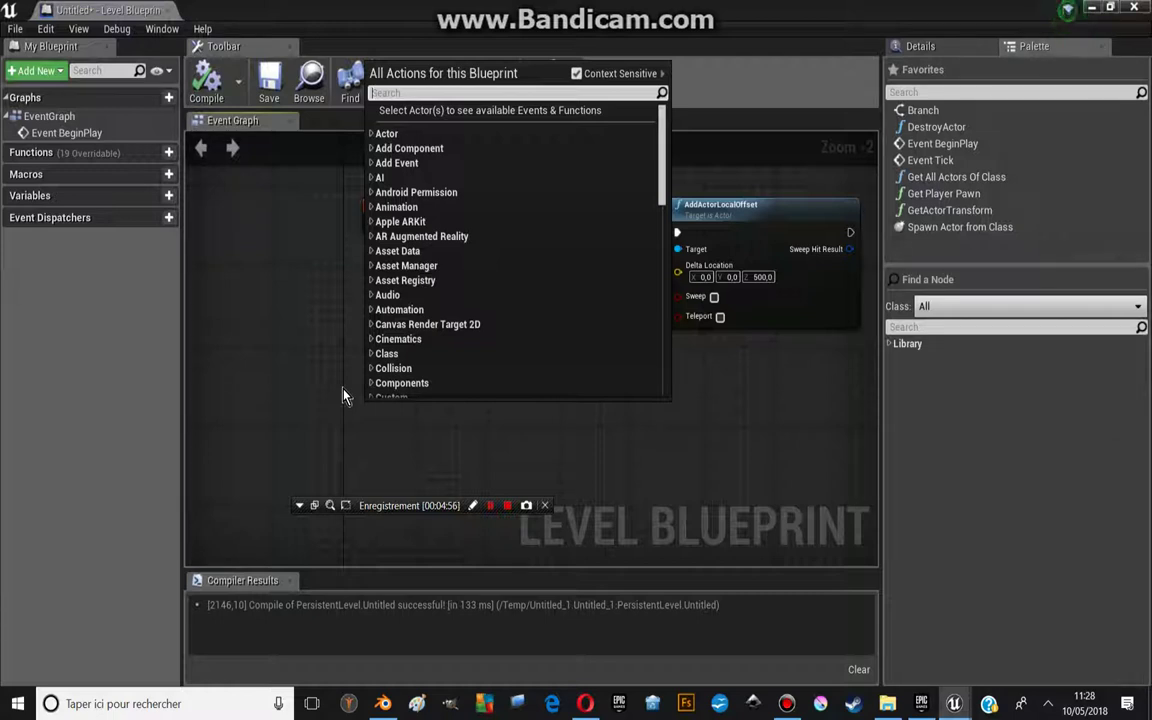
Search the action list for 'p', then 'l', and browse through the results
type("p")
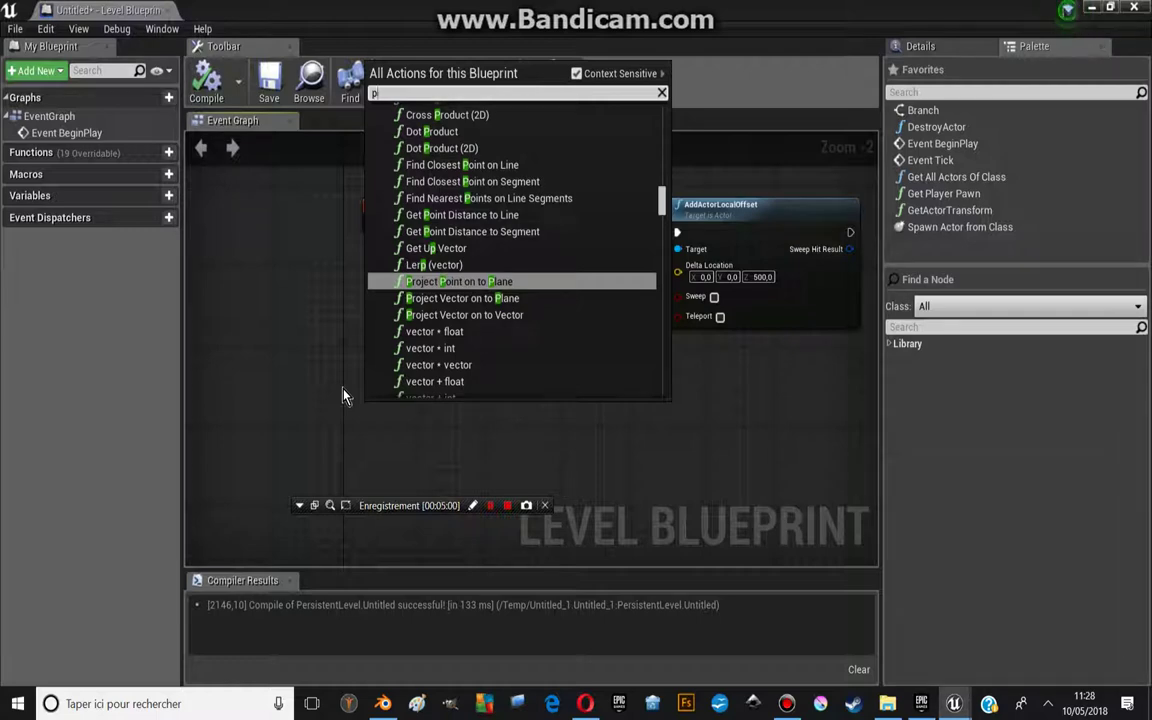
key("BackSpace")
type("l")
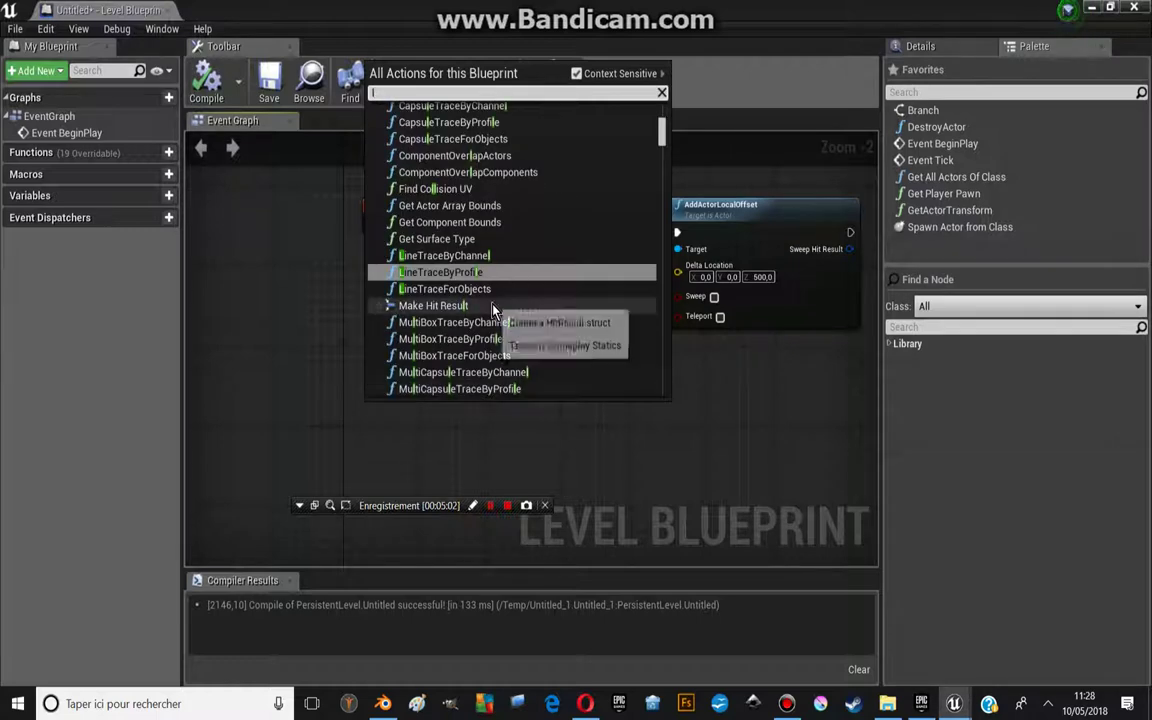
scroll(503, 300, "up", 4)
scroll(503, 298, "up", 5)
scroll(503, 295, "up", 5)
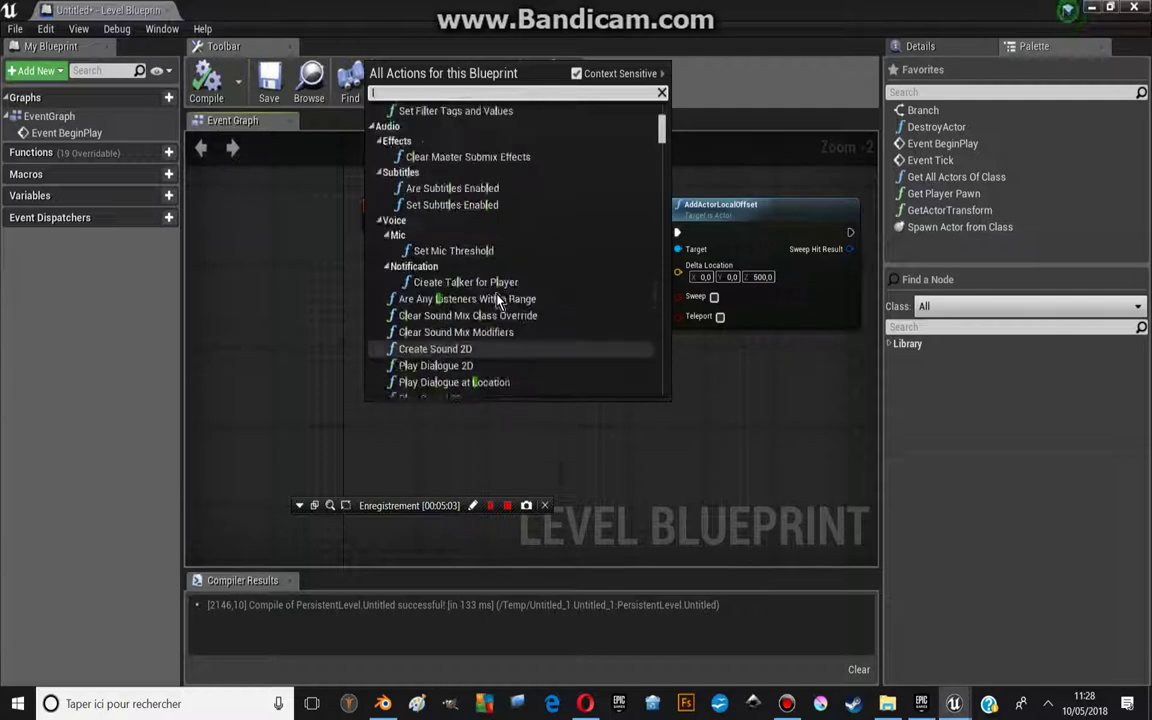
scroll(503, 292, "up", 5)
scroll(504, 288, "up", 5)
scroll(503, 283, "up", 5)
scroll(505, 275, "up", 5)
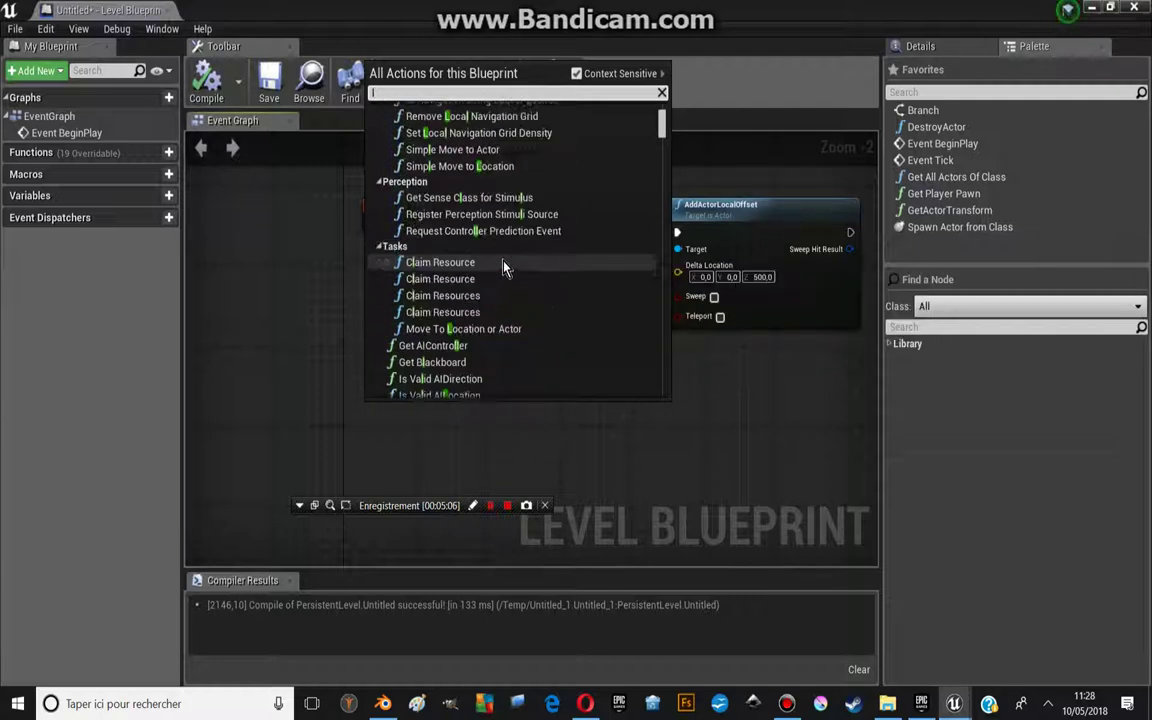
scroll(507, 266, "up", 5)
scroll(510, 257, "up", 5)
scroll(458, 237, "down", 3)
scroll(464, 228, "down", 2)
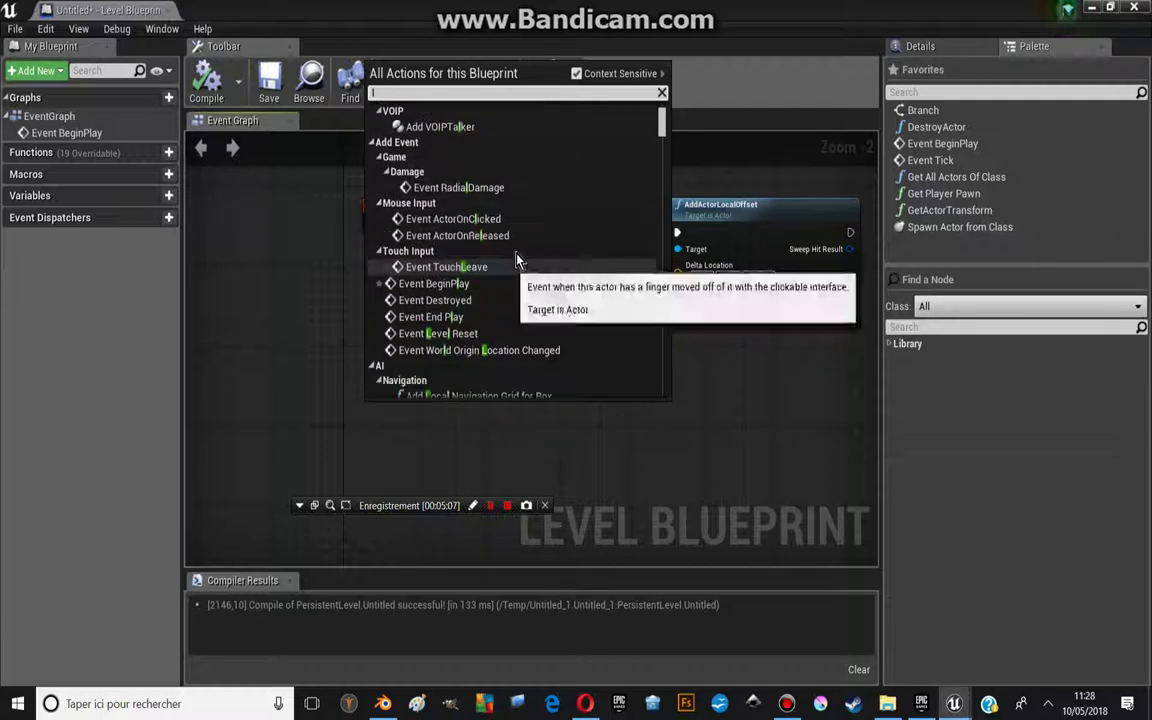
scroll(470, 262, "up", 4)
scroll(470, 262, "down", 3)
scroll(468, 265, "up", 3)
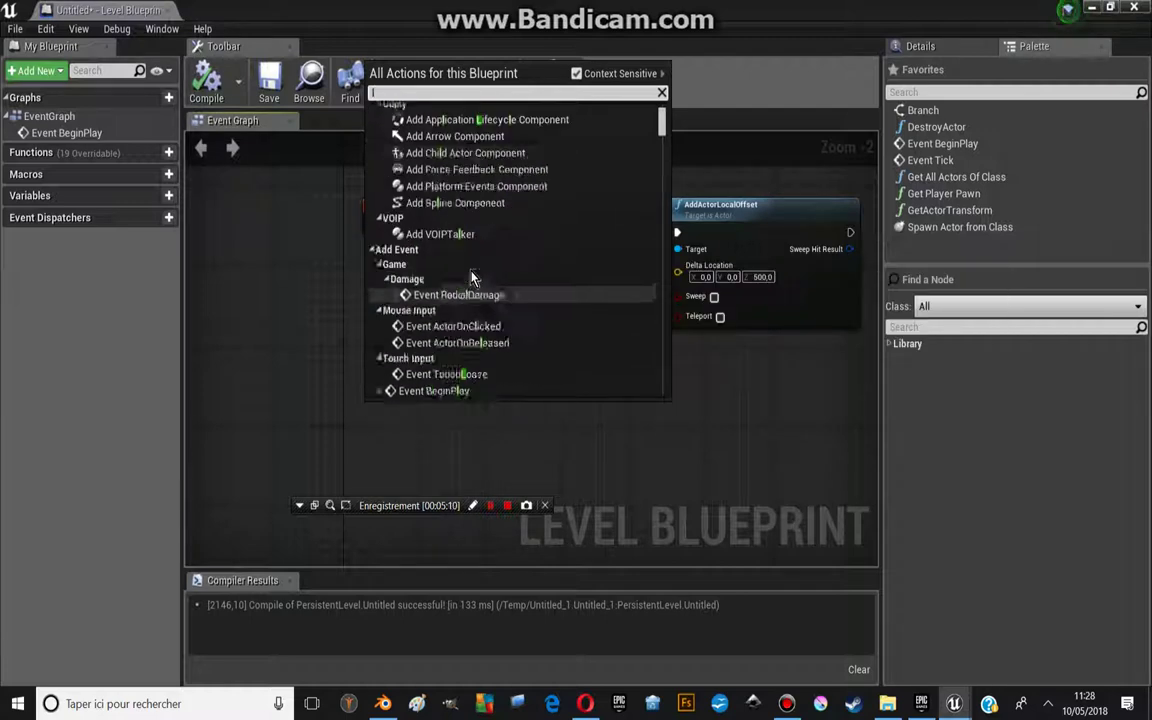
scroll(470, 262, "up", 5)
scroll(487, 252, "up", 5)
scroll(487, 252, "up", 5)
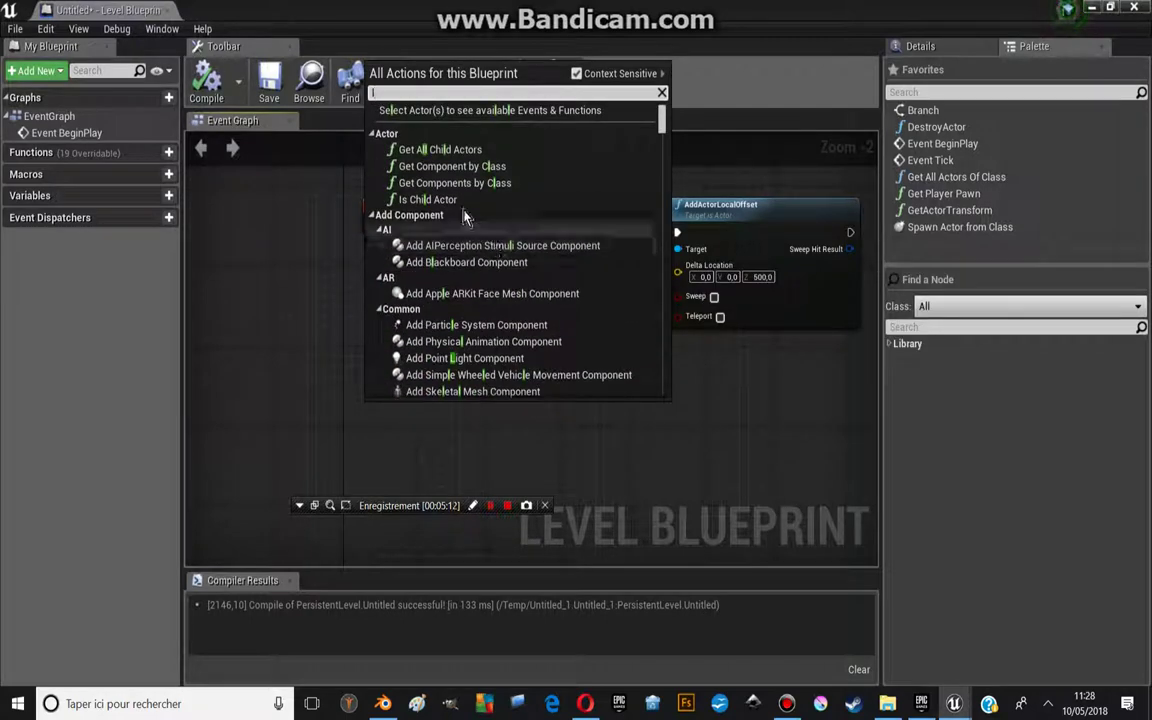
scroll(460, 265, "down", 5)
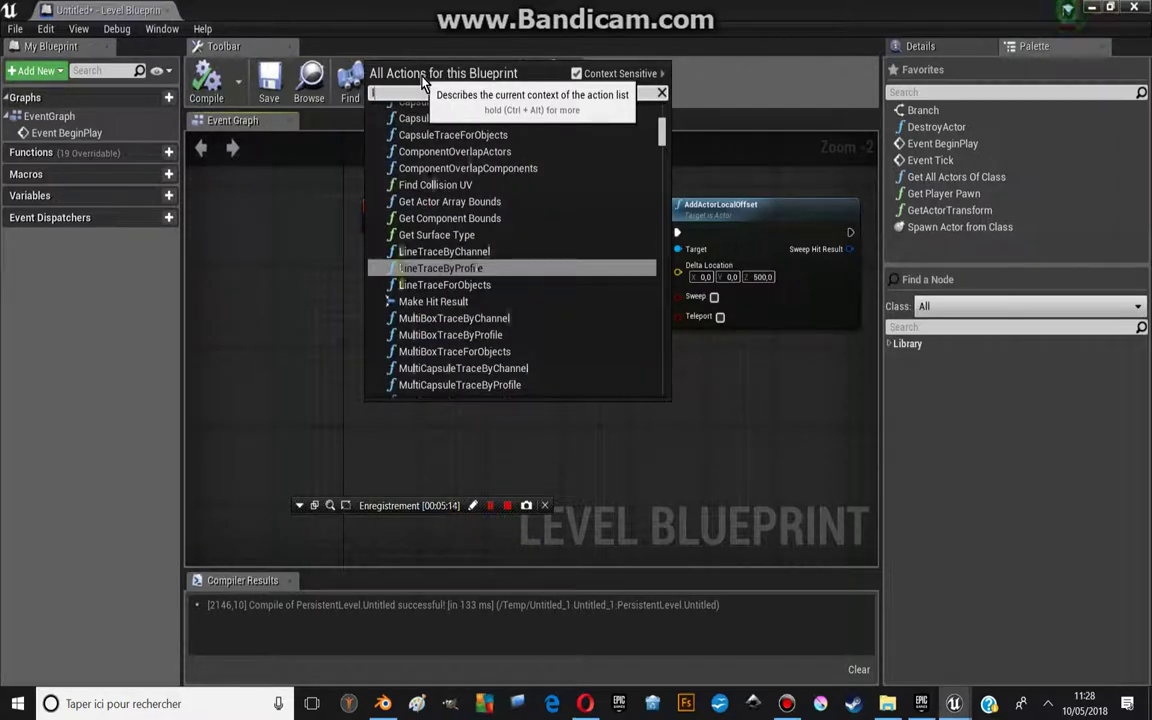
scroll(460, 265, "down", 15)
Search a fresh action list for 'n key' to find the N keyboard event
left_click(307, 215)
right_click(330, 405)
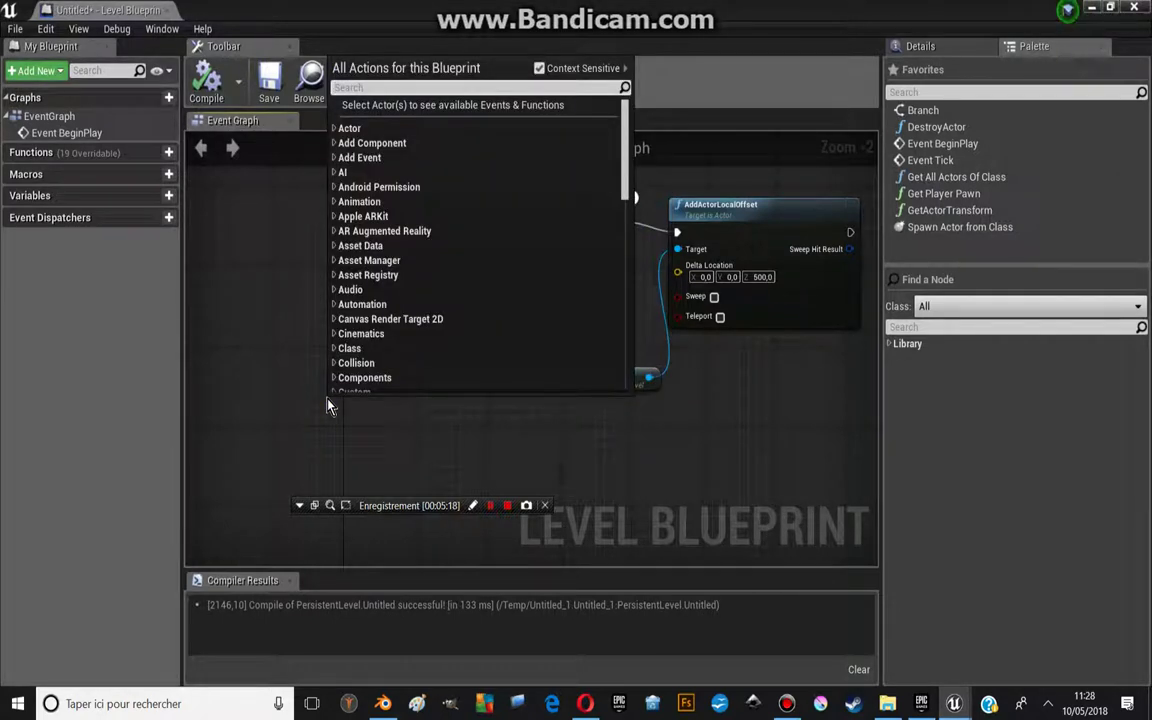
type("n")
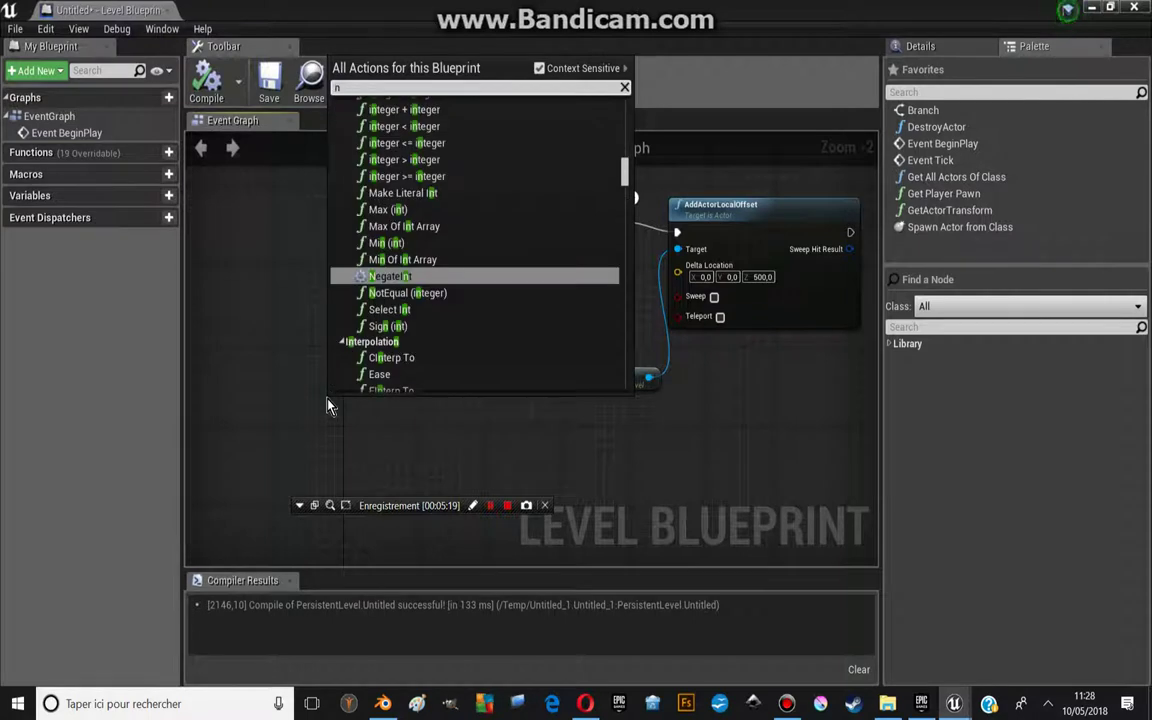
type(" key")
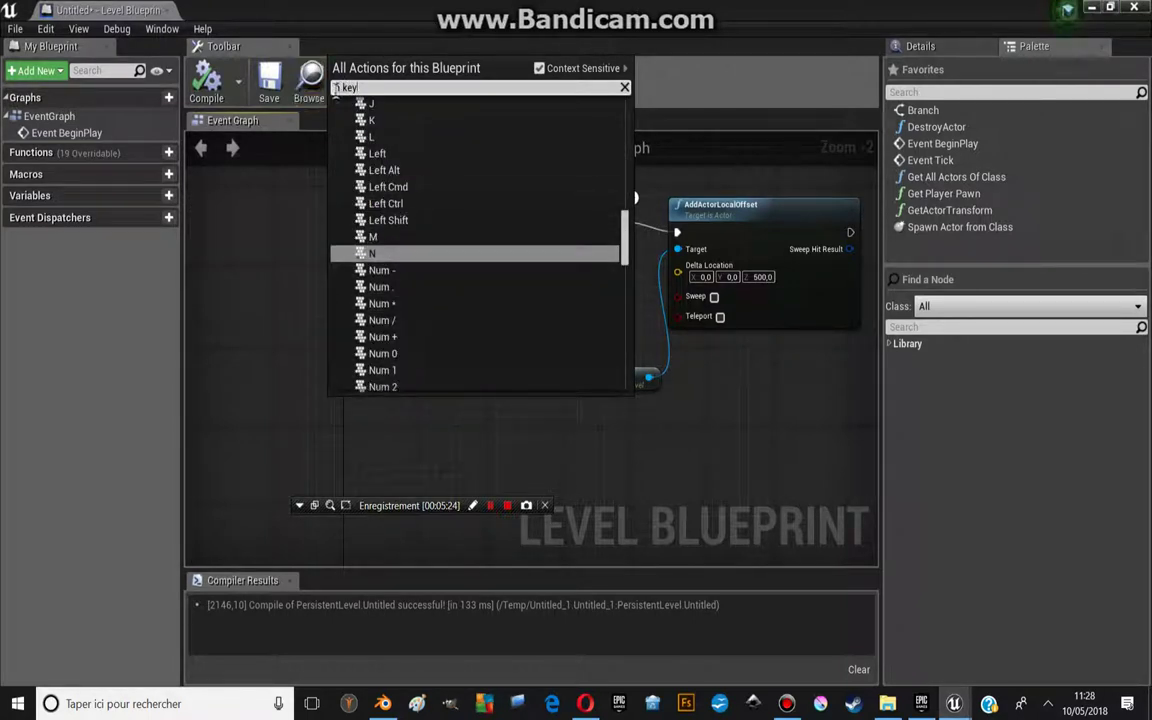
Add the N key event and a Set Simulate Physics node fed by the Cube's static mesh
left_click(370, 255)
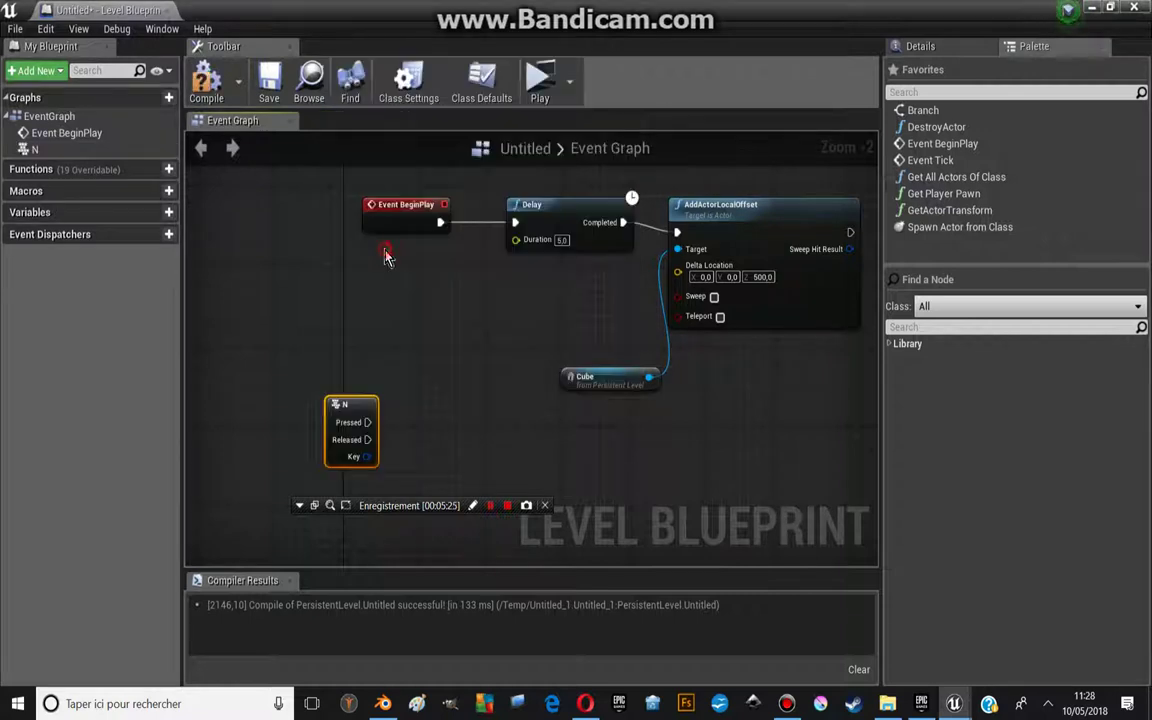
left_click_drag(338, 404, 364, 383)
scroll(333, 296, "up", 2)
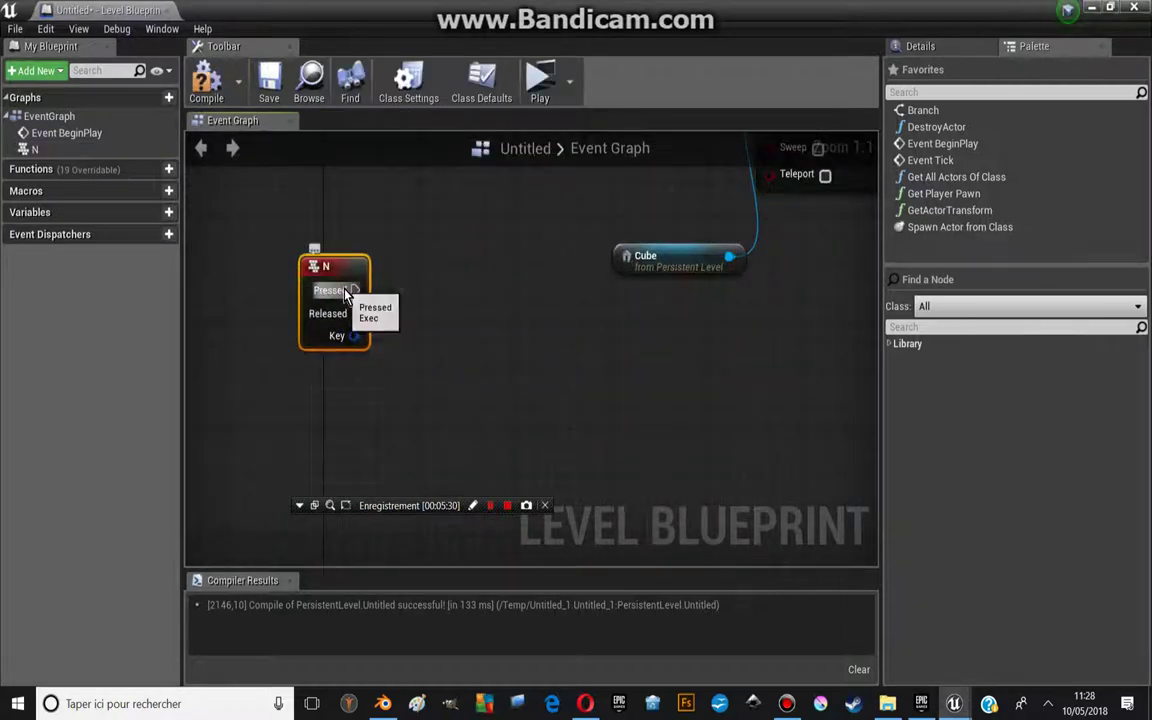
scroll(352, 330, "down", 1)
scroll(355, 340, "down", 1)
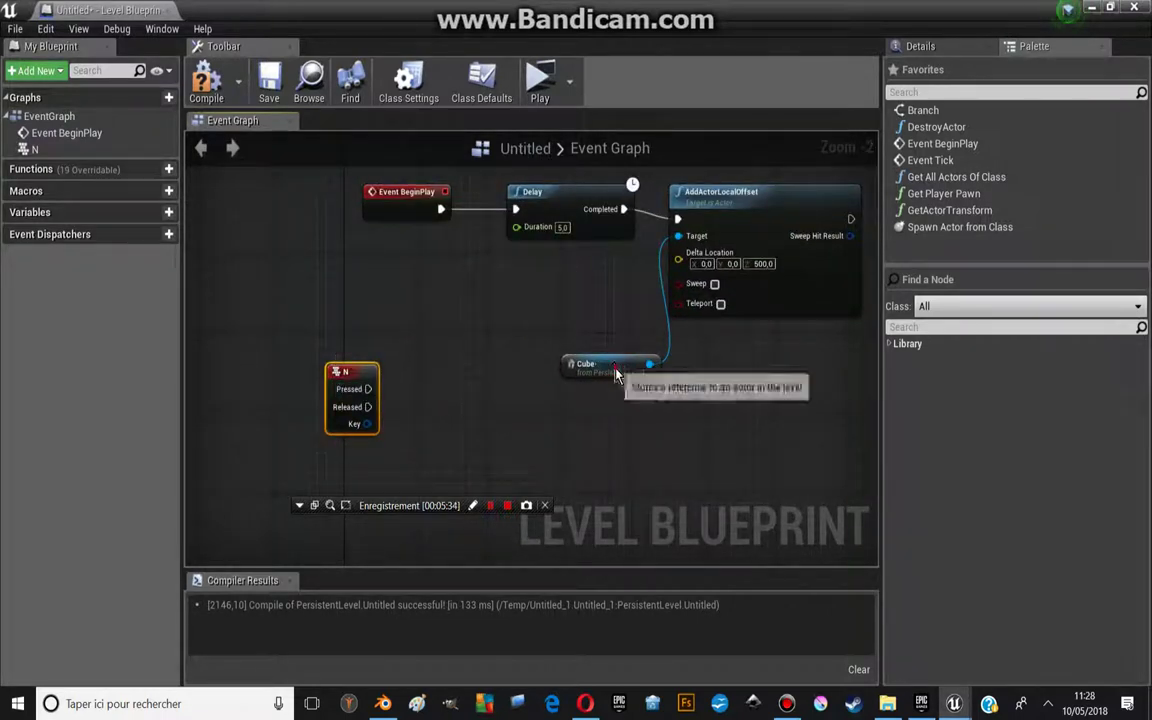
mouse_move(630, 366)
left_mouse_down()
mouse_move(342, 296)
mouse_move(597, 393)
left_mouse_up()
type("set")
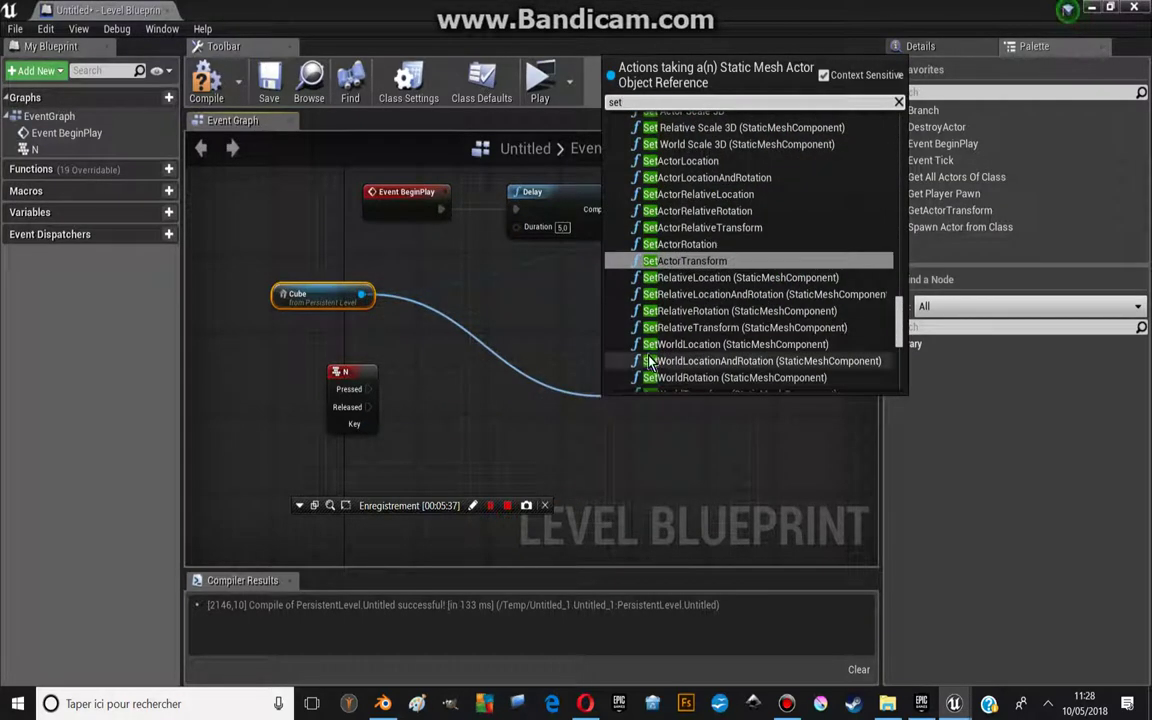
type("sim")
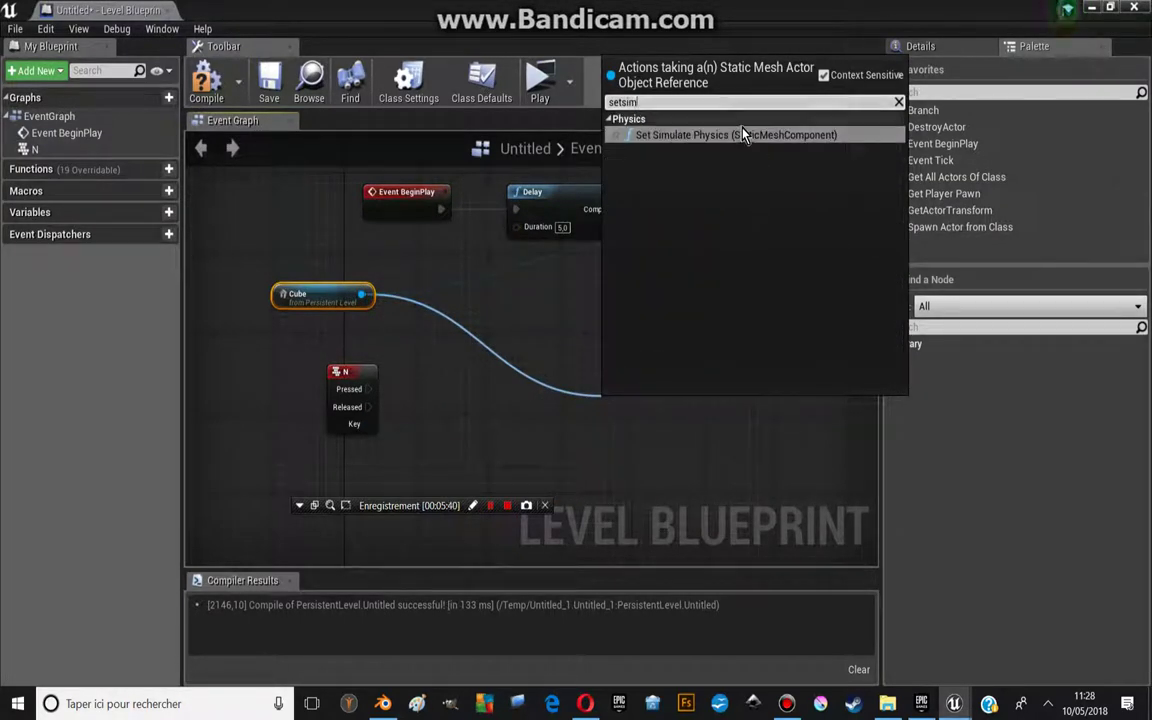
left_click(690, 134)
Wire N Pressed into Set Simulate Physics, tick Simulate, and compile with F7
right_click_drag(595, 314, 584, 267)
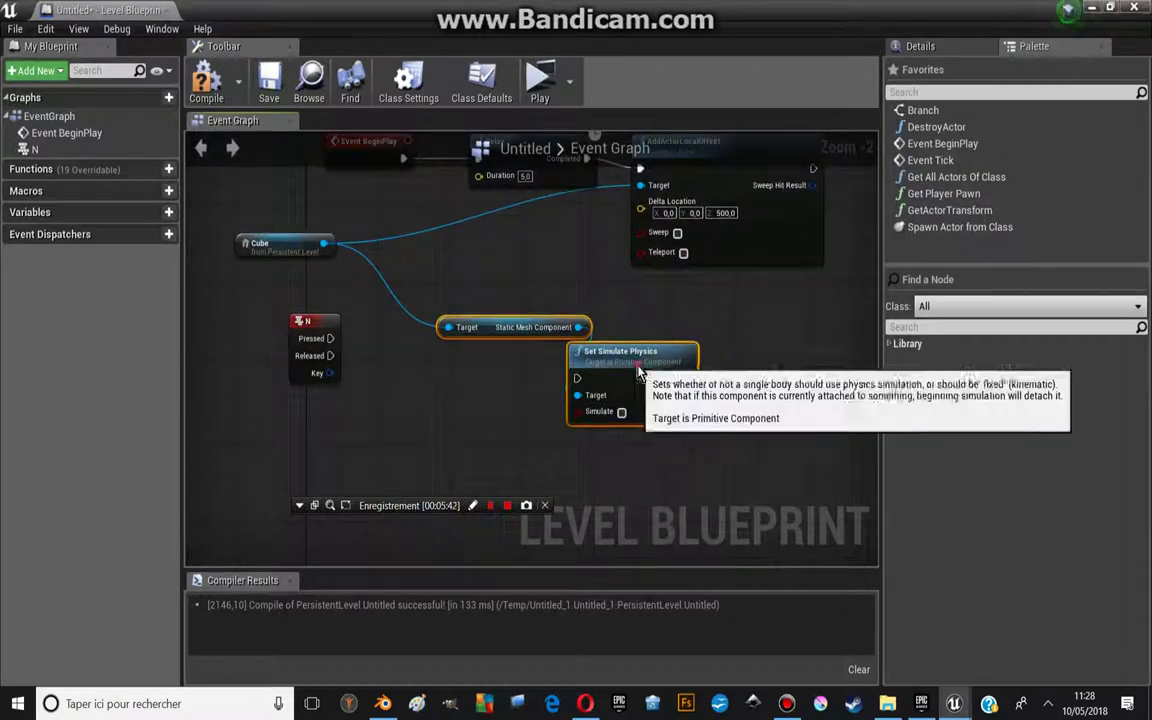
left_click_drag(615, 352, 767, 331)
left_click_drag(502, 340, 474, 452)
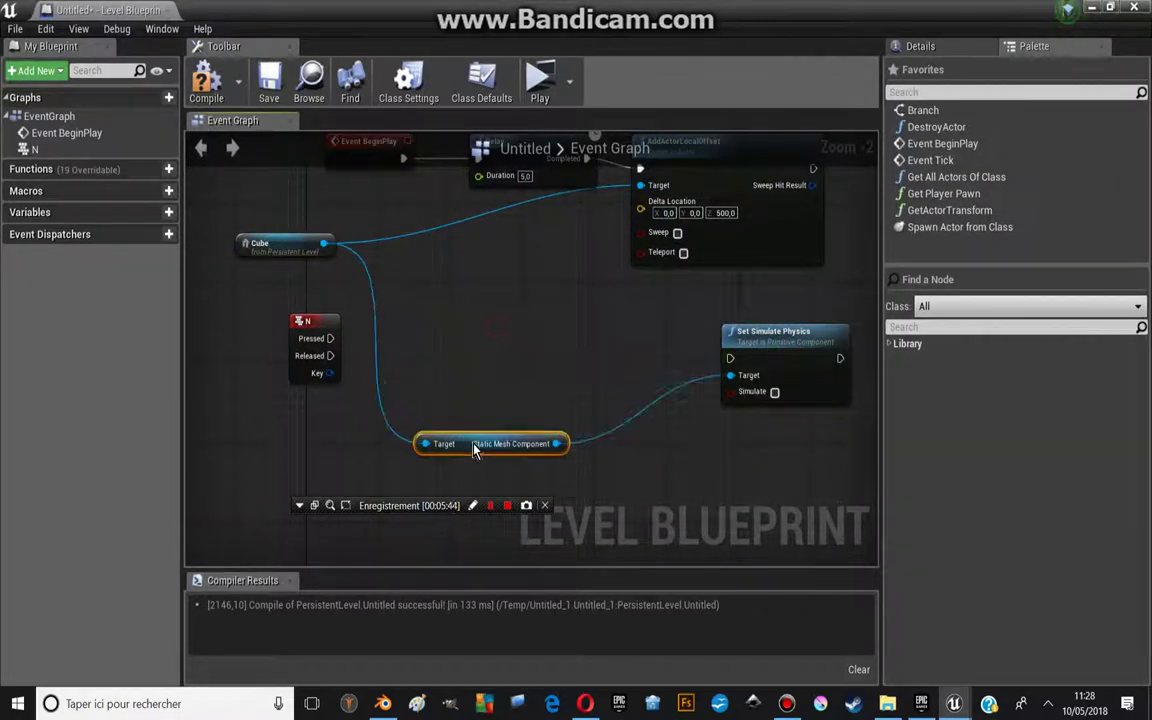
left_click_drag(278, 249, 270, 278)
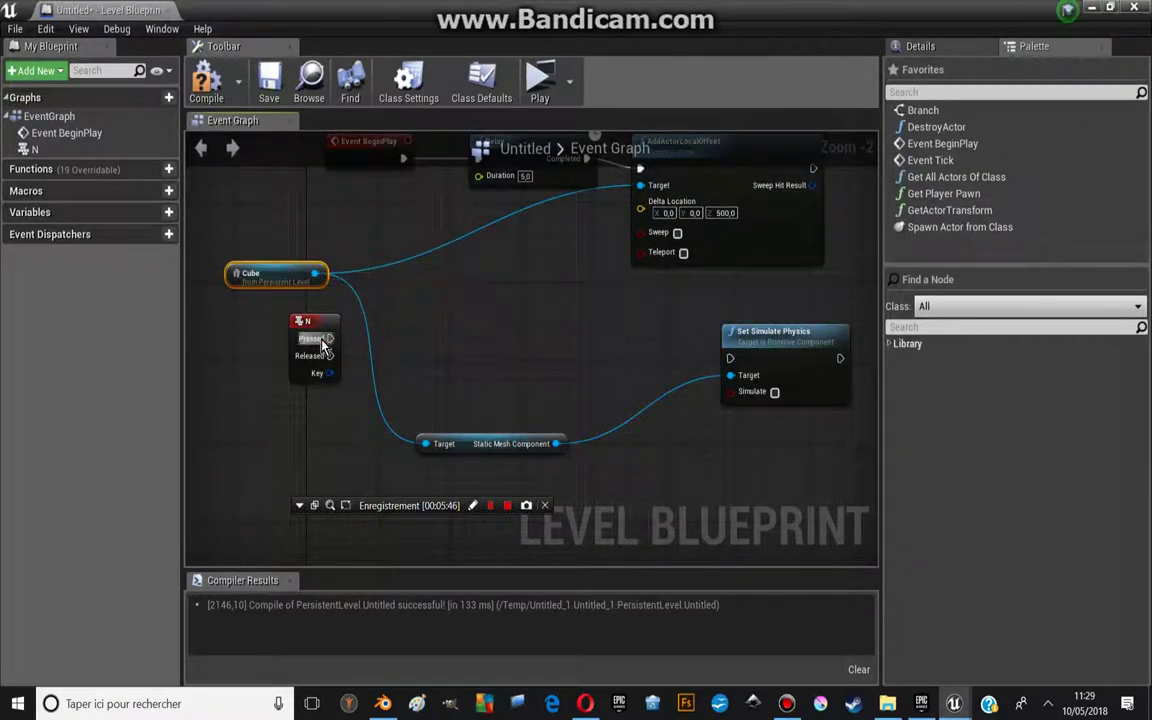
mouse_move(330, 338)
left_mouse_down()
mouse_move(773, 367)
mouse_move(735, 335)
mouse_move(330, 338)
left_mouse_up()
left_click(731, 370)
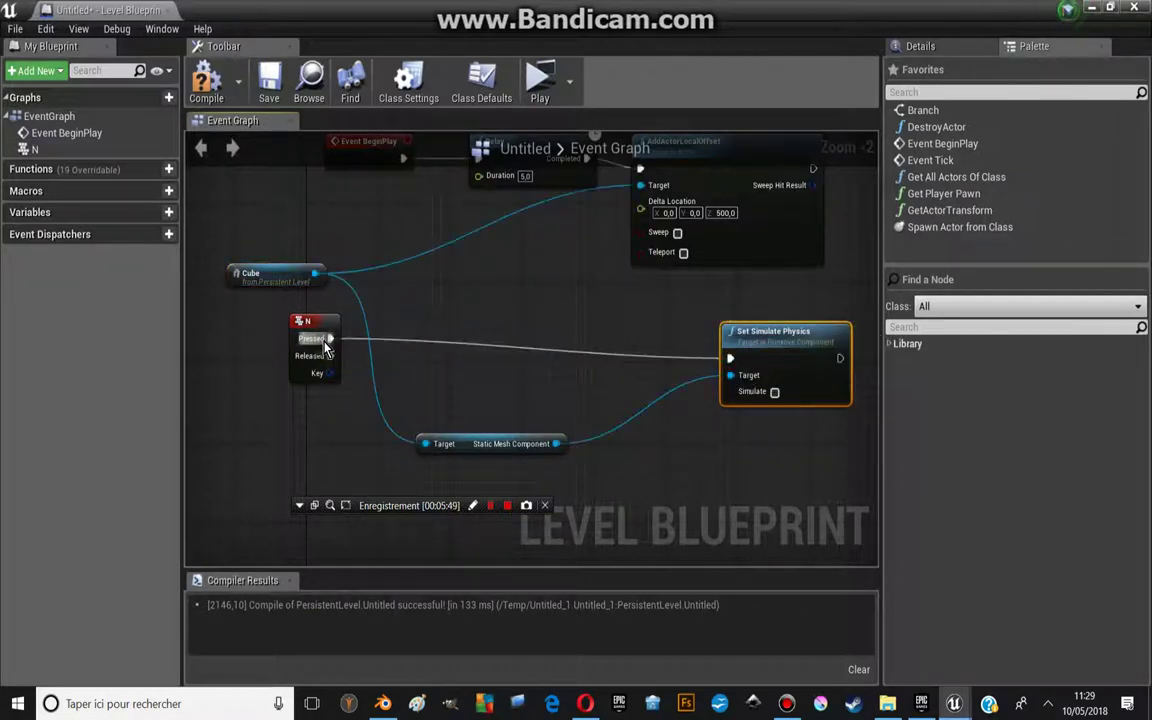
left_click_drag(766, 362, 739, 342)
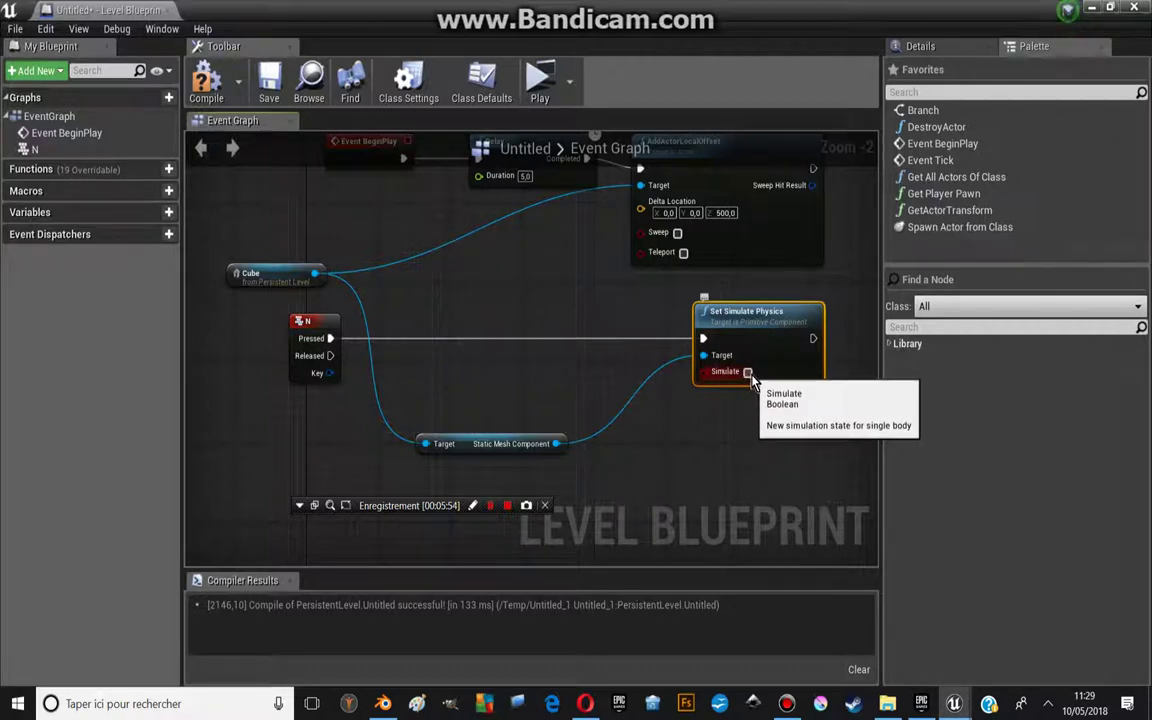
left_click(747, 372)
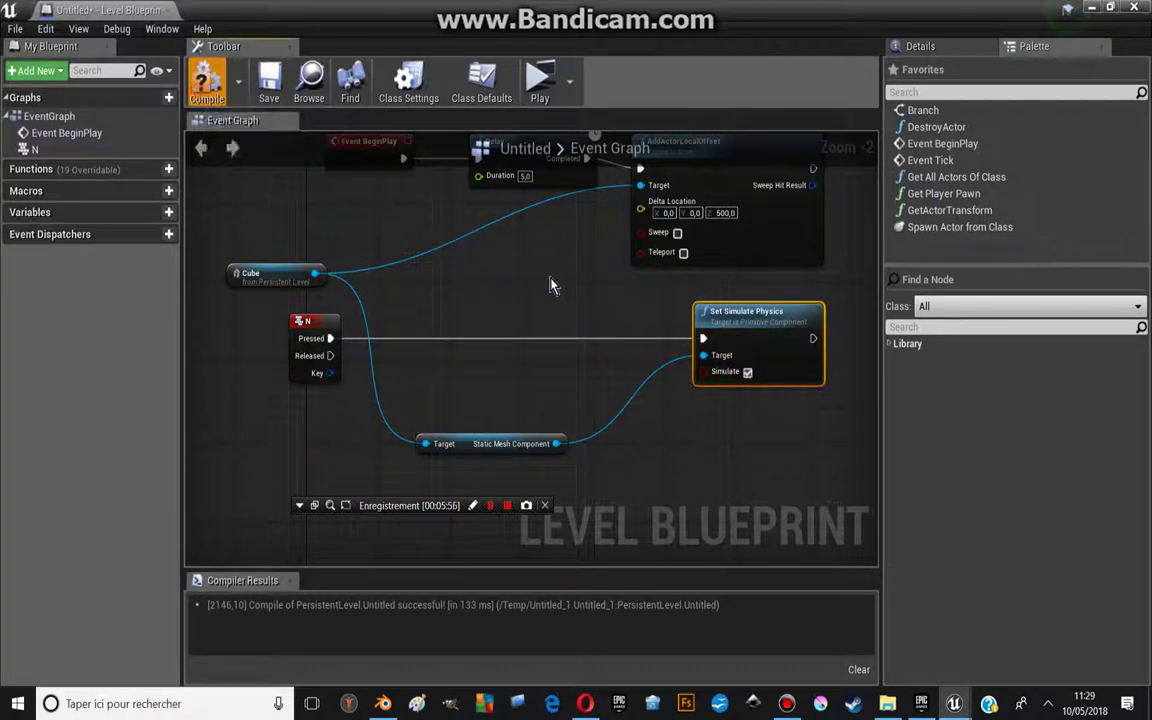
key("F7")
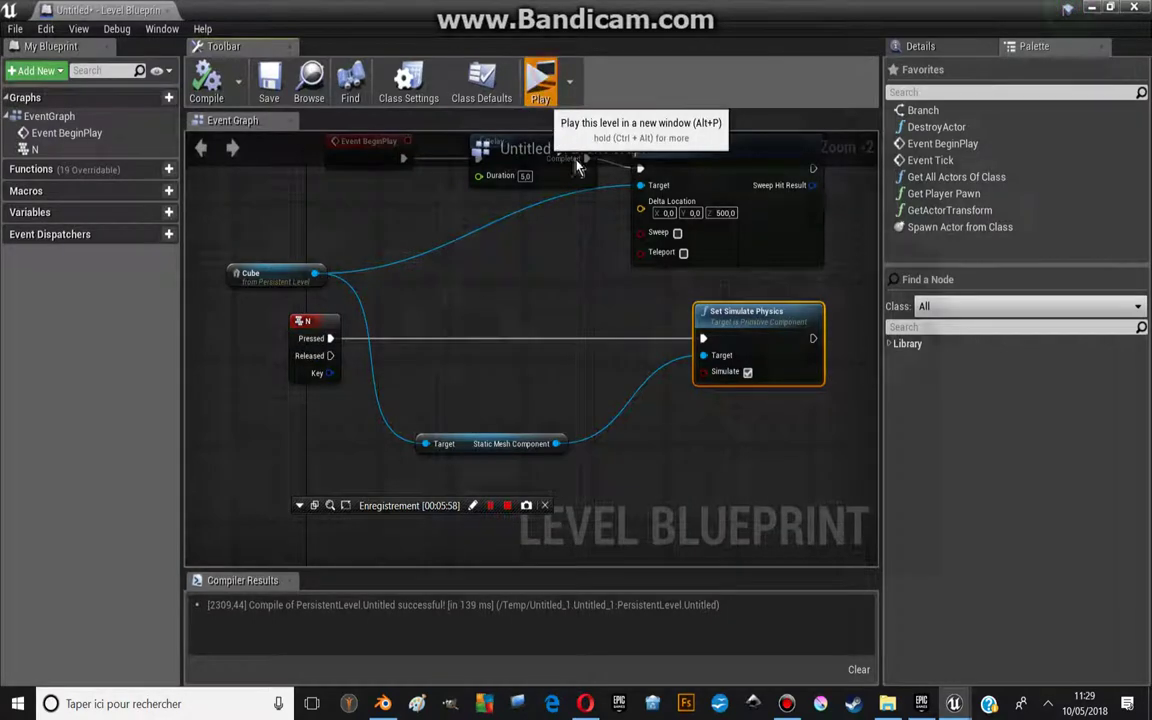
left_click(540, 84)
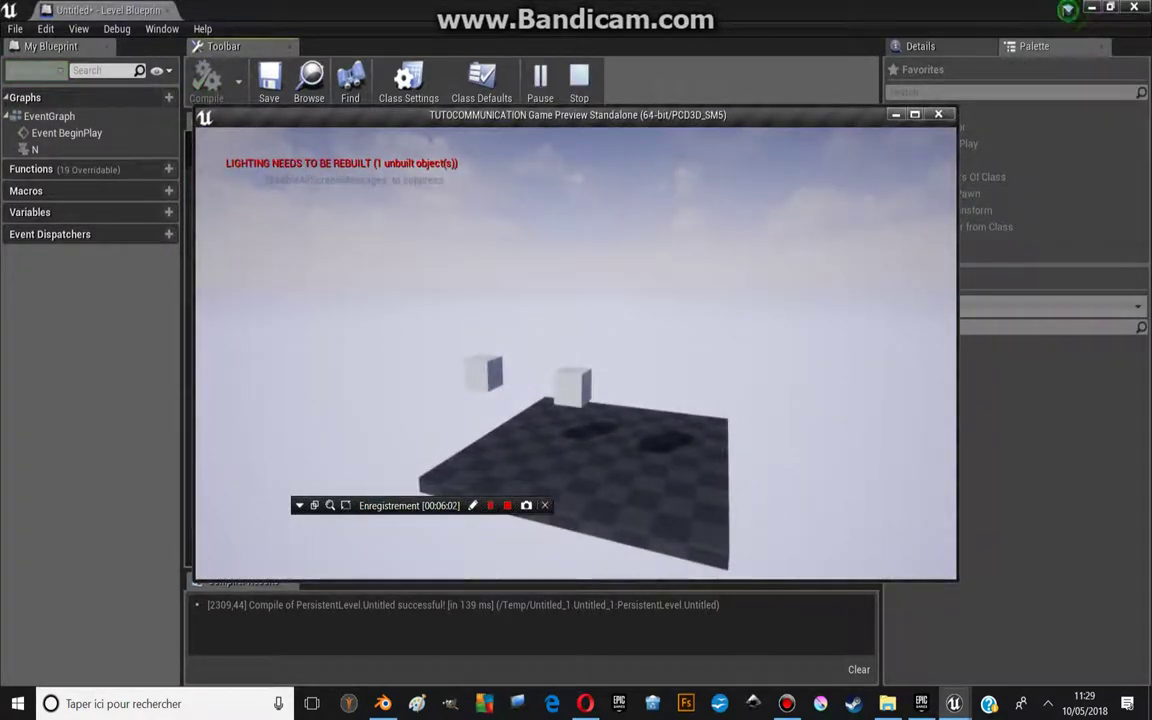
key("n")
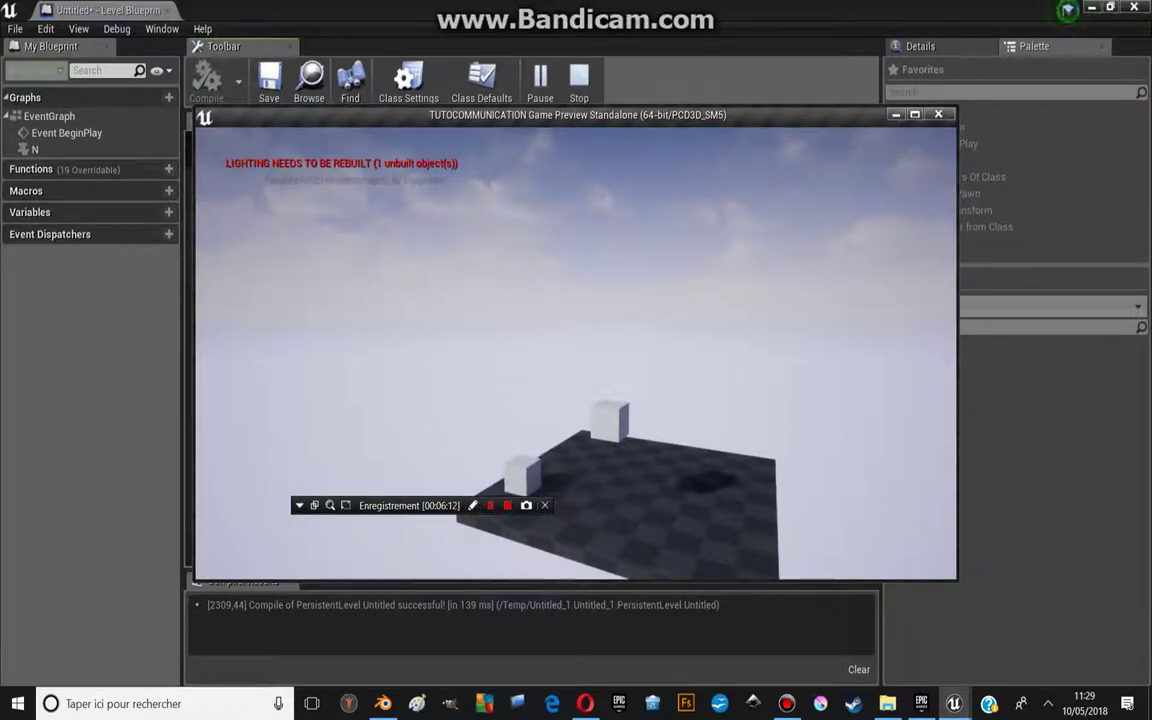
key("Escape")
scroll(490, 320, "up", 1)
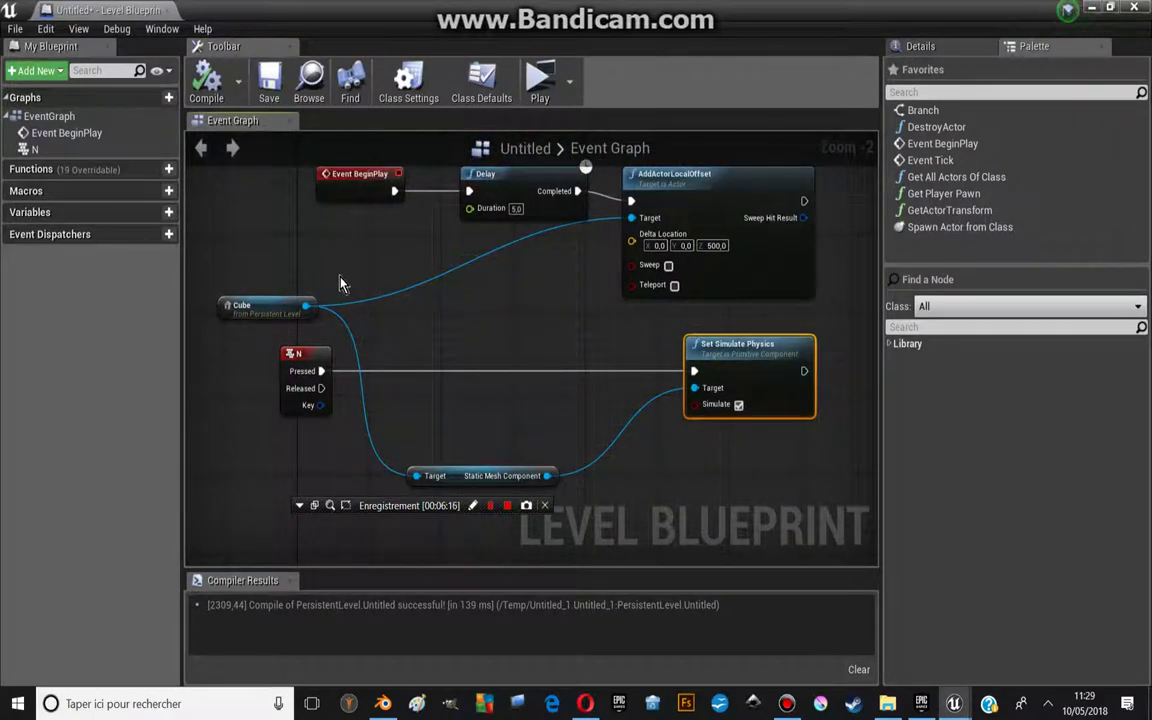
Shift Event BeginPlay and the N key event right, then minimize the Level Blueprint window
left_click_drag(355, 186, 362, 192)
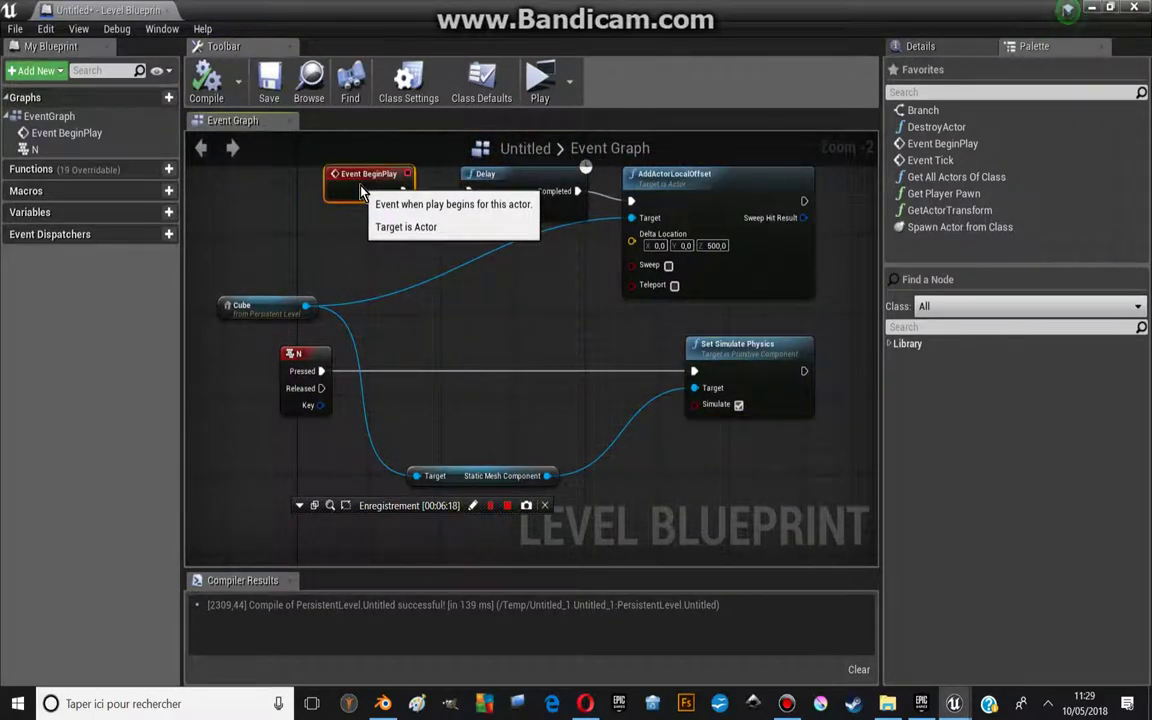
left_click(304, 364)
left_click_drag(305, 362, 441, 362)
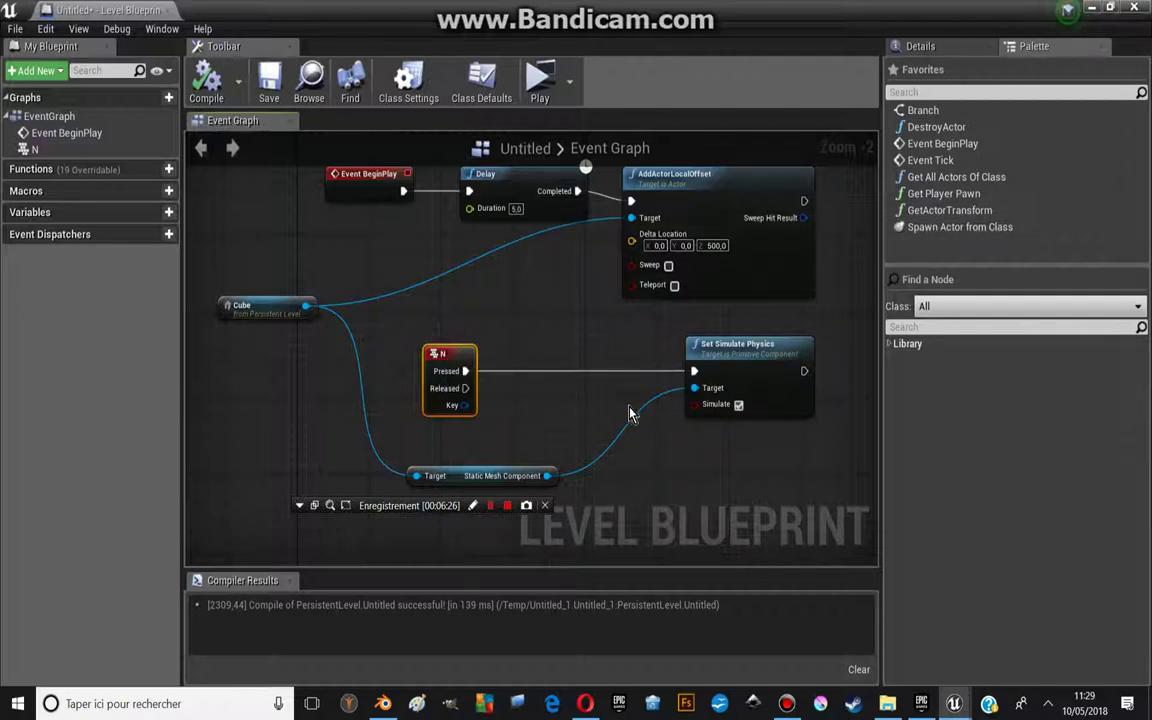
left_click(1089, 9)
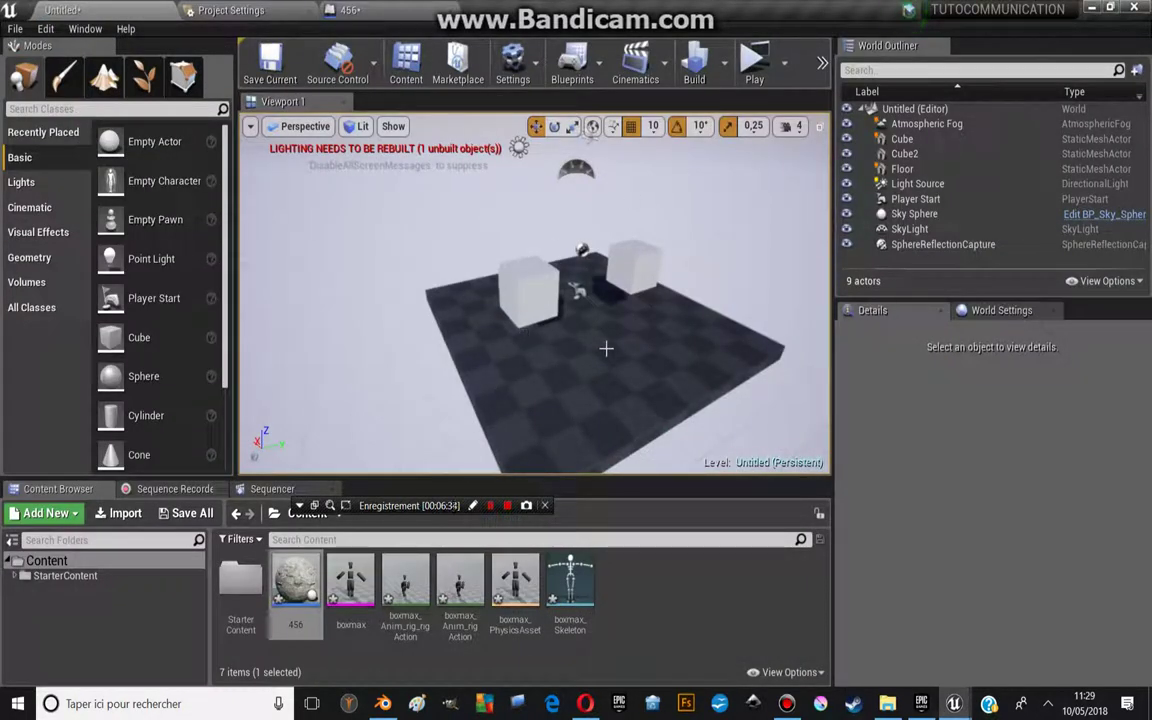
Select all nine actors in the World Outliner and open the Blueprints toolbar dropdown
right_click_drag(545, 301, 587, 249)
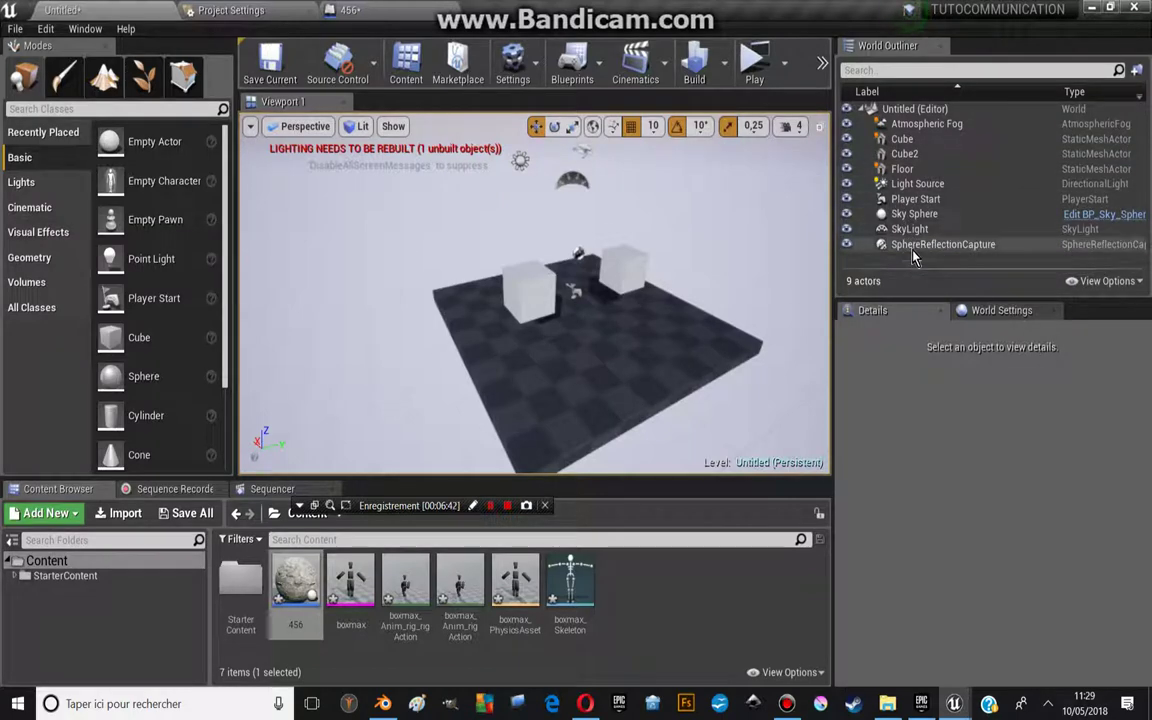
left_click(920, 121)
left_click(912, 108)
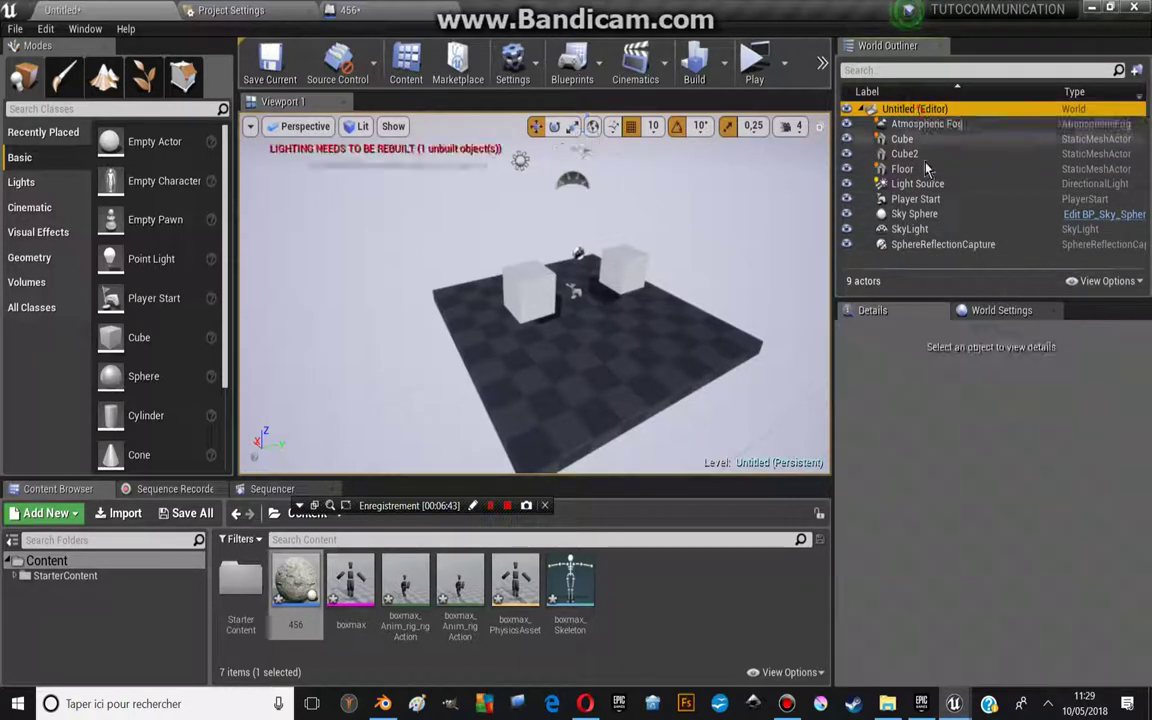
left_click(940, 244, "shift")
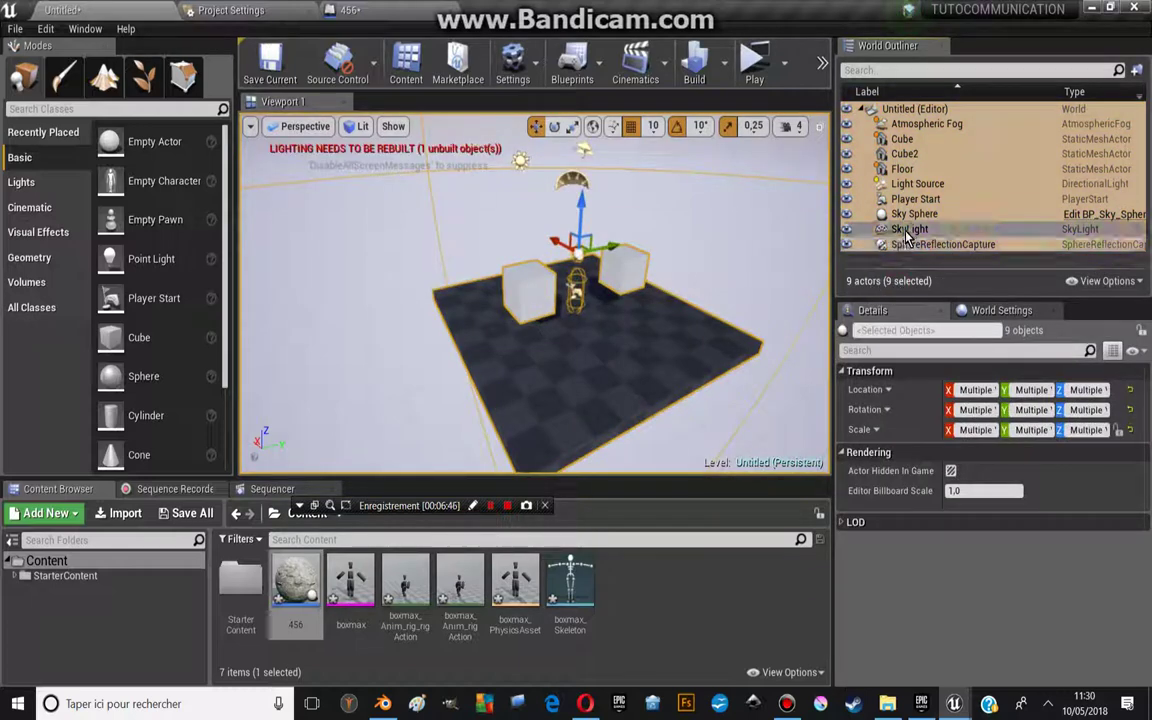
left_click(908, 229)
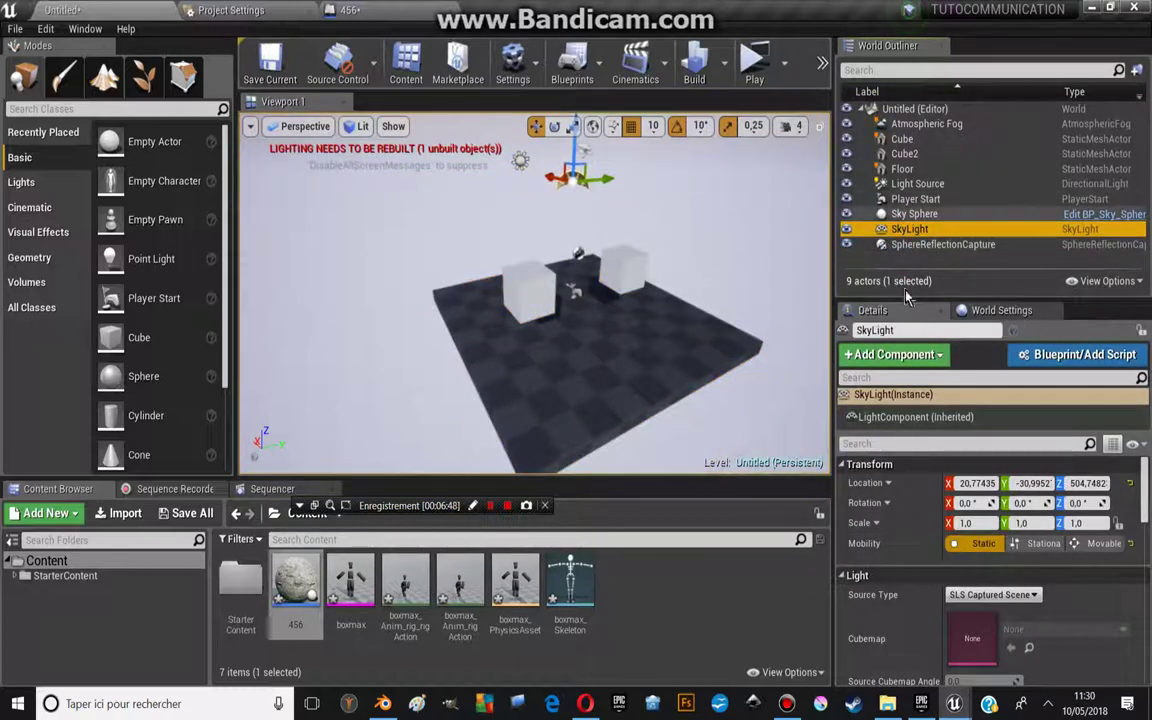
left_click(926, 124)
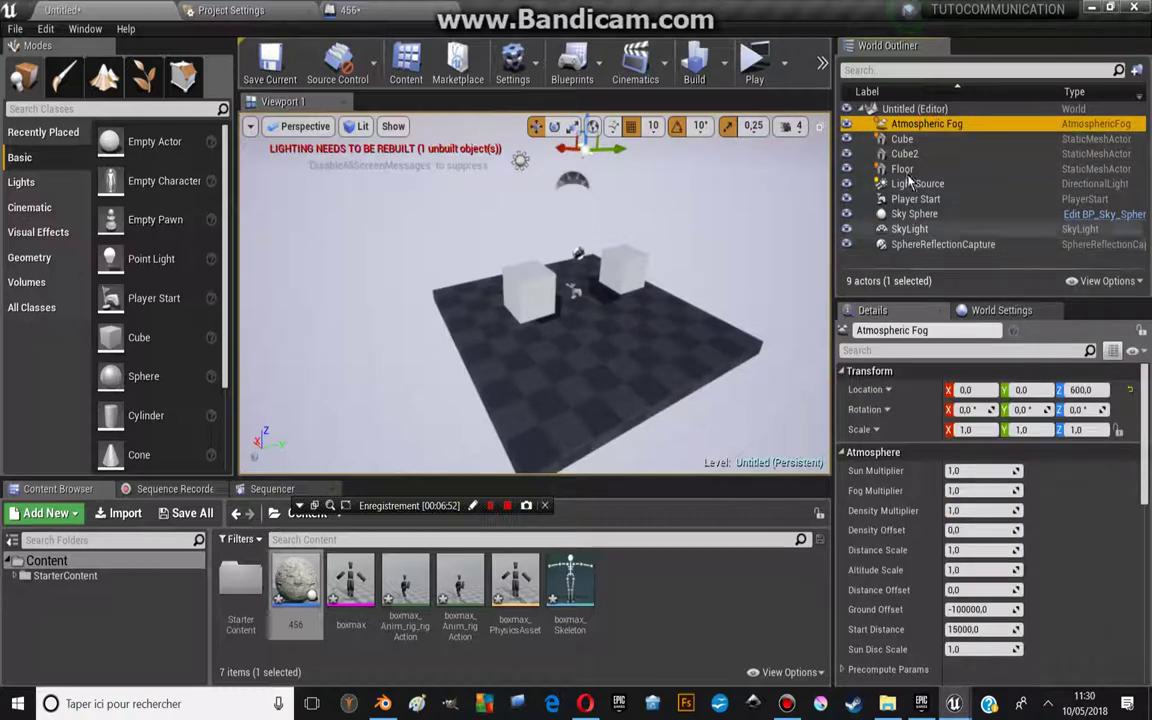
left_click(912, 110)
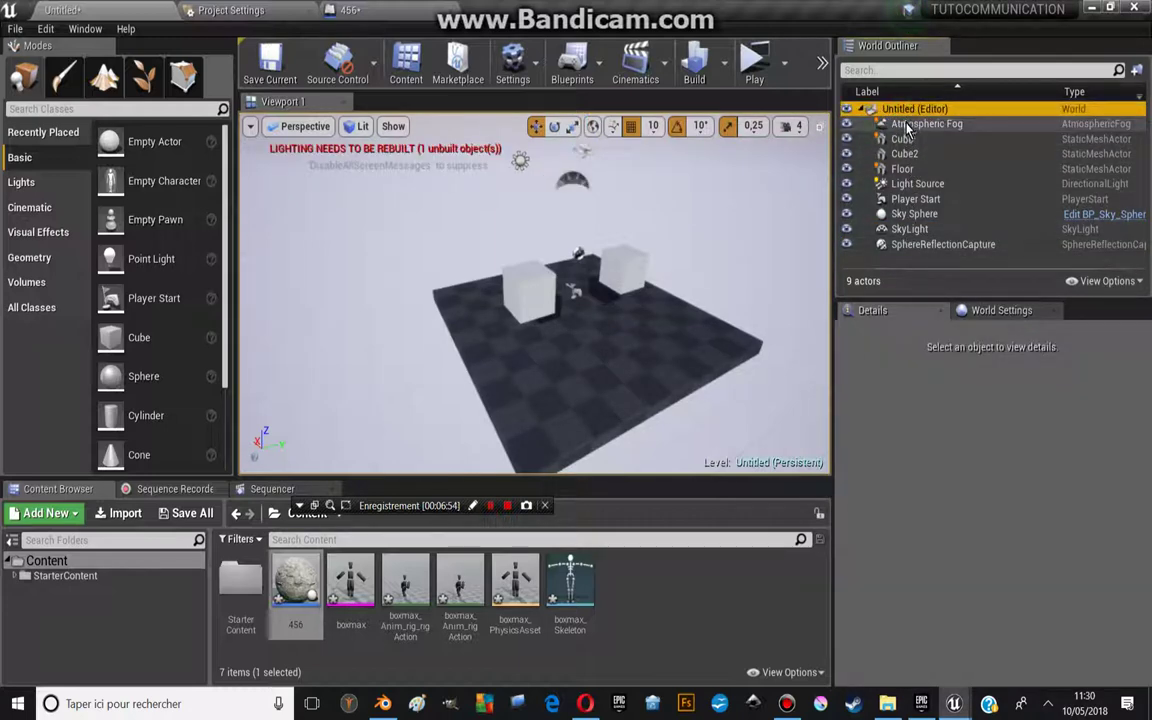
left_click(907, 124)
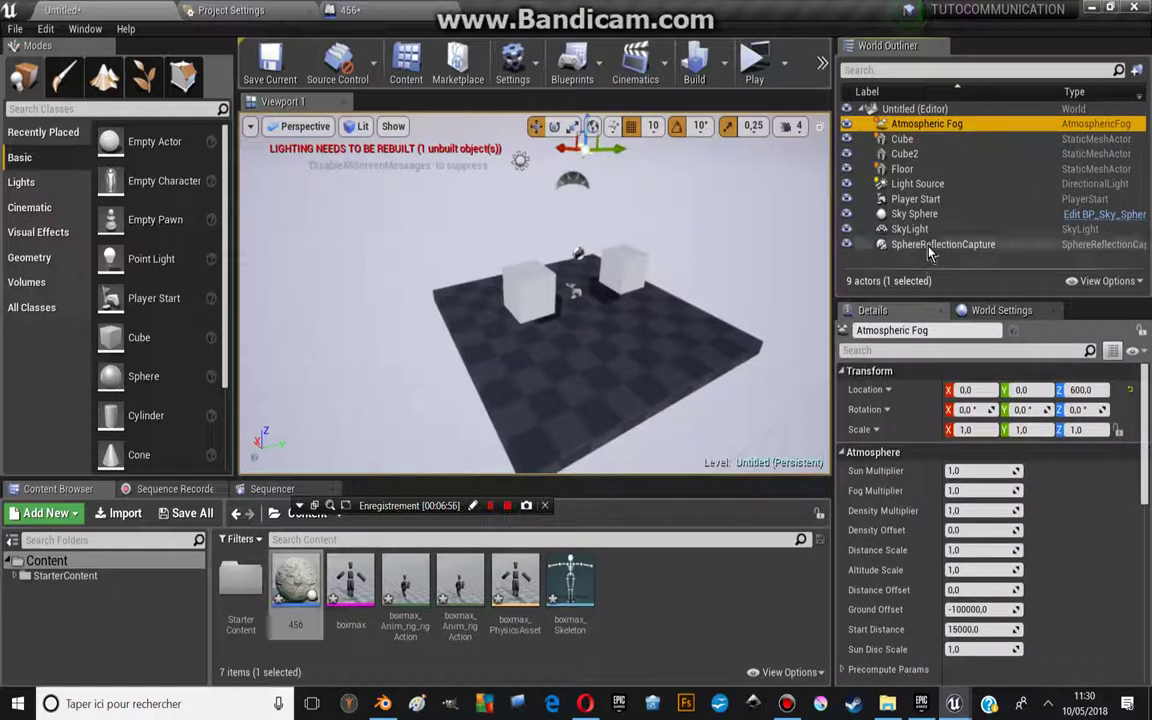
left_click(930, 244, "shift")
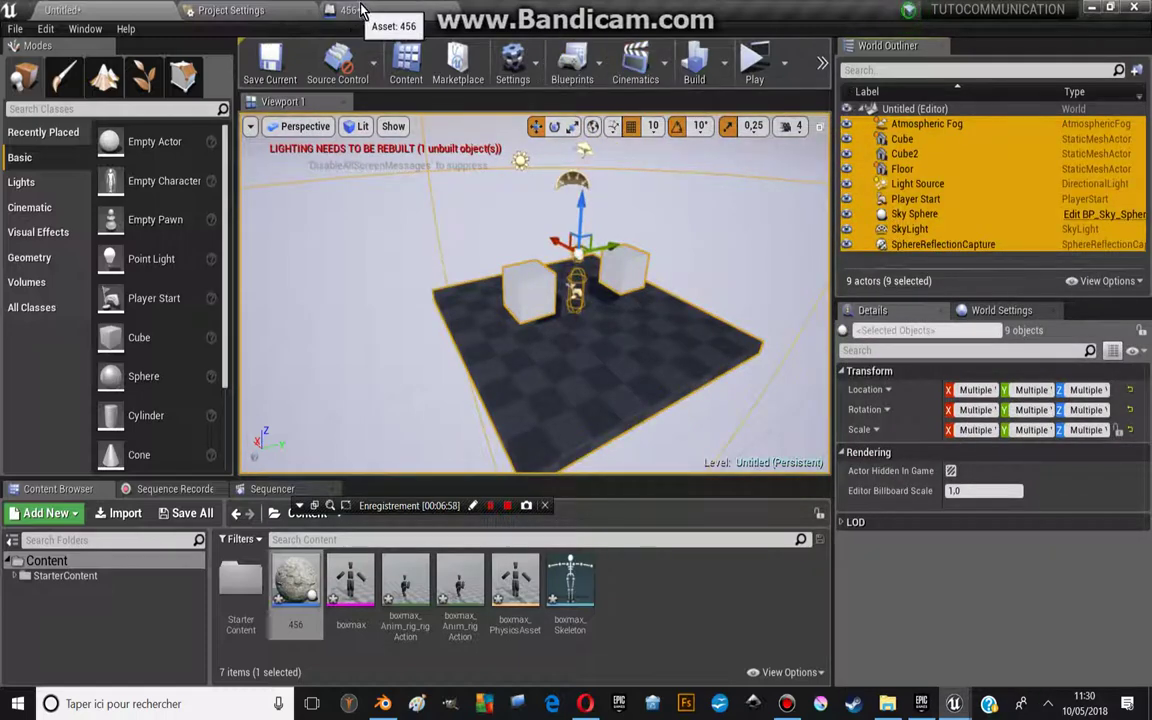
left_click(572, 70)
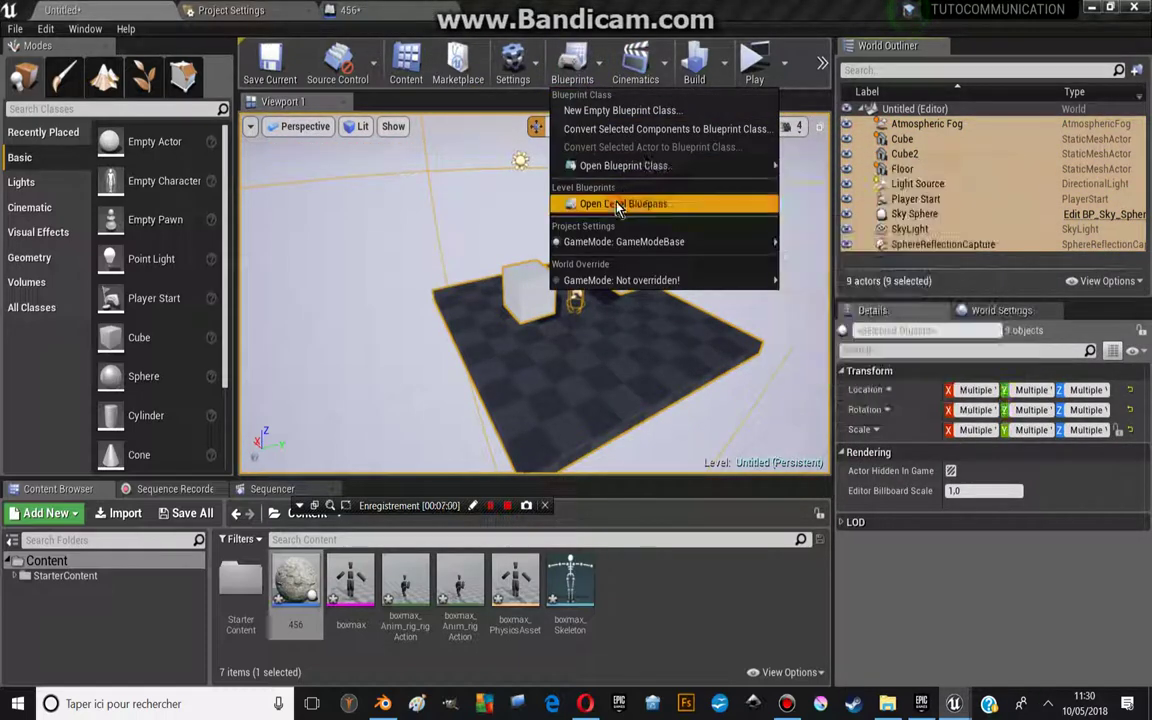
Open the Level Blueprint, drop the nine selected actors in as references, and maximize it
left_click(600, 132)
left_click(1113, 10)
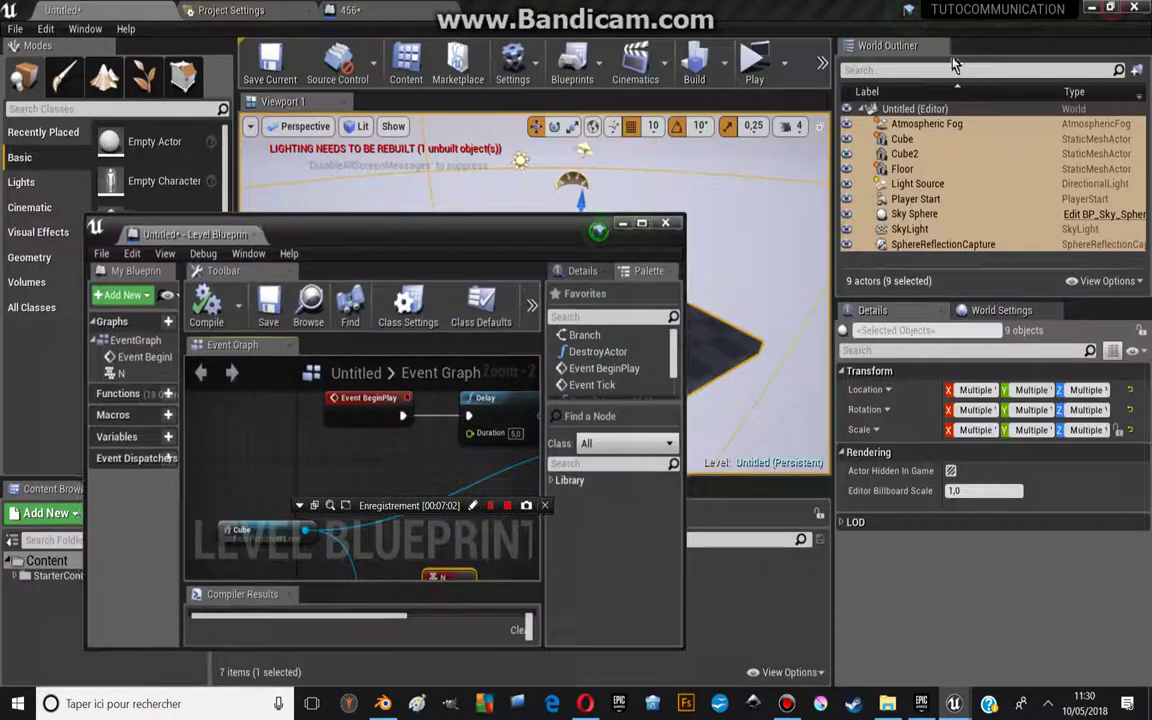
left_click_drag(930, 184, 265, 487)
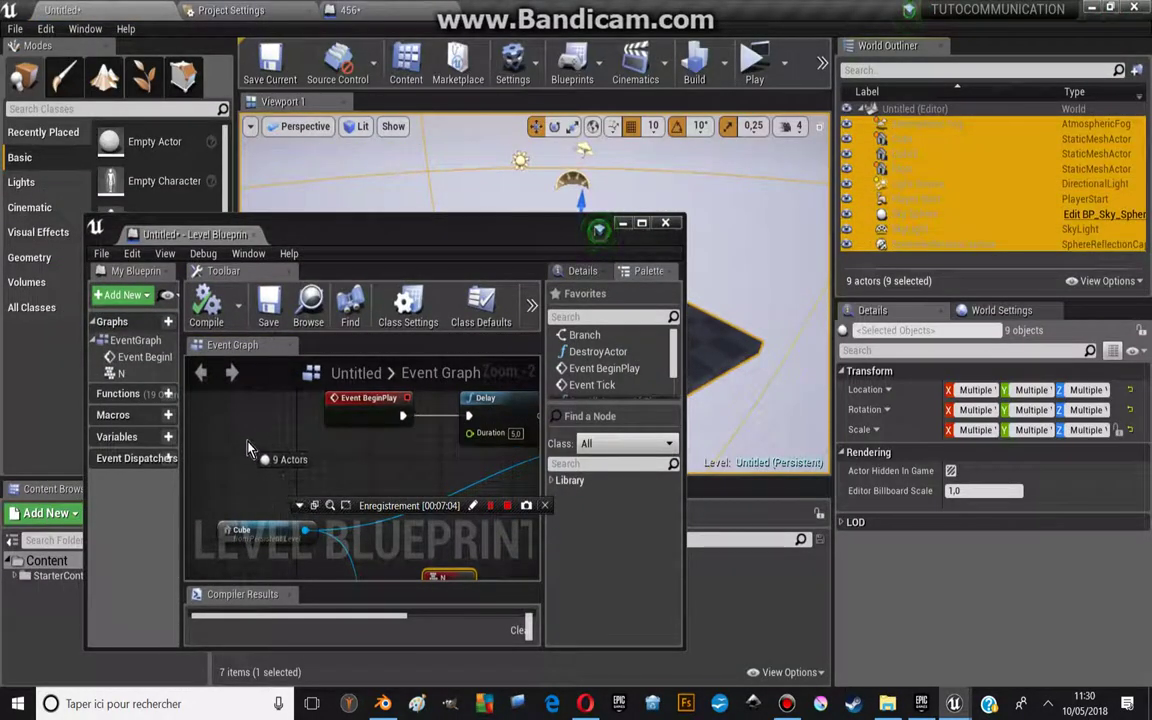
left_click_drag(322, 441, 322, 441)
left_click(641, 224)
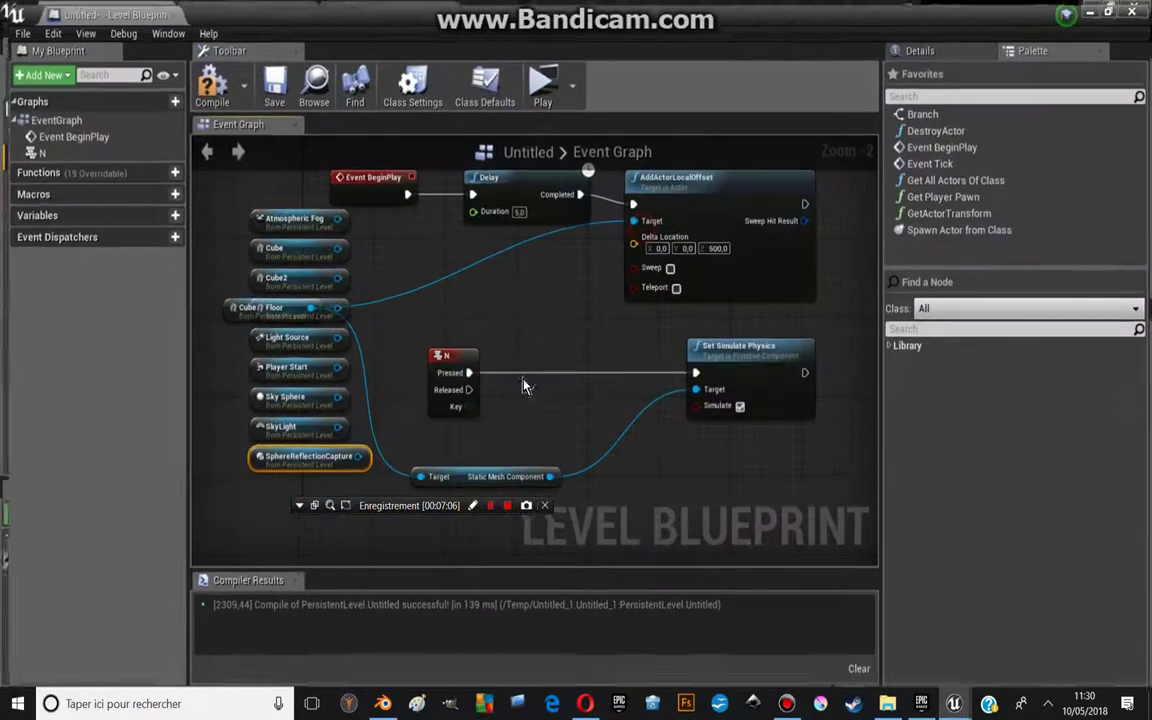
Arrange the actor references into a column beside the Event BeginPlay and N event nodes
scroll(335, 263, "down", 1)
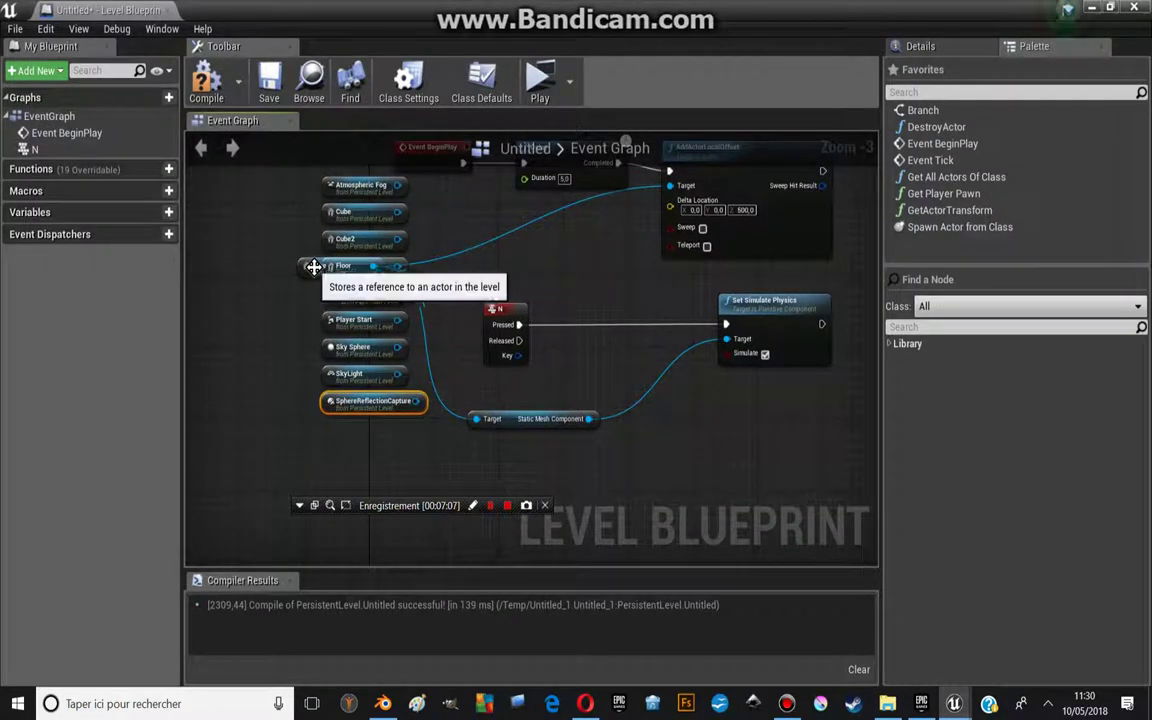
left_click_drag(335, 263, 595, 318)
mouse_move(420, 302)
right_mouse_down()
mouse_move(444, 308)
mouse_move(450, 348)
right_mouse_up()
left_click_drag(293, 192, 405, 483)
left_click_drag(409, 387, 295, 414)
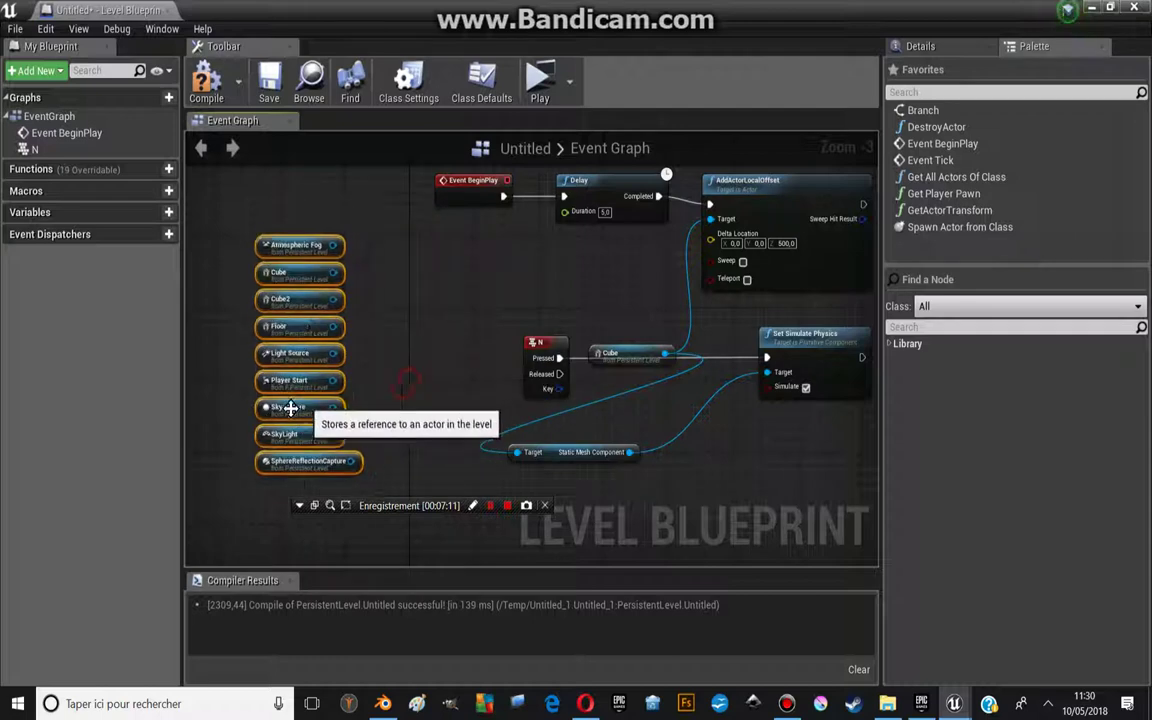
right_click_drag(295, 414, 439, 406)
left_click(428, 374)
left_click(434, 460)
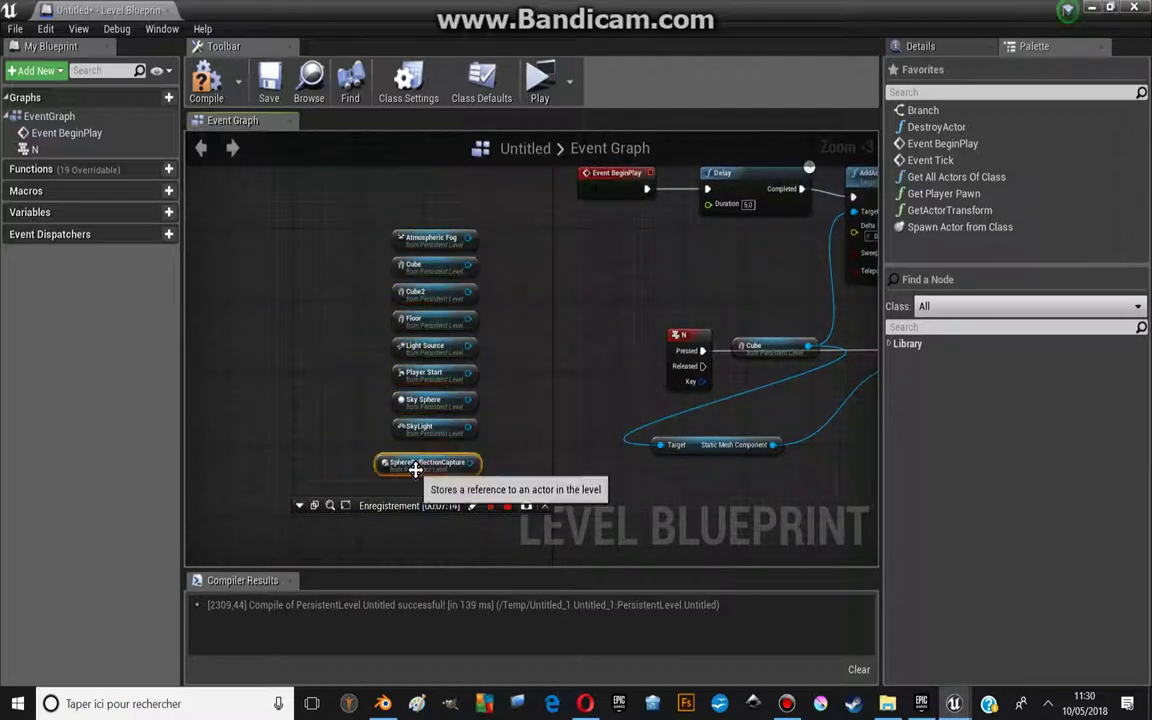
scroll(460, 420, "up", 2)
right_click_drag(482, 395, 417, 380)
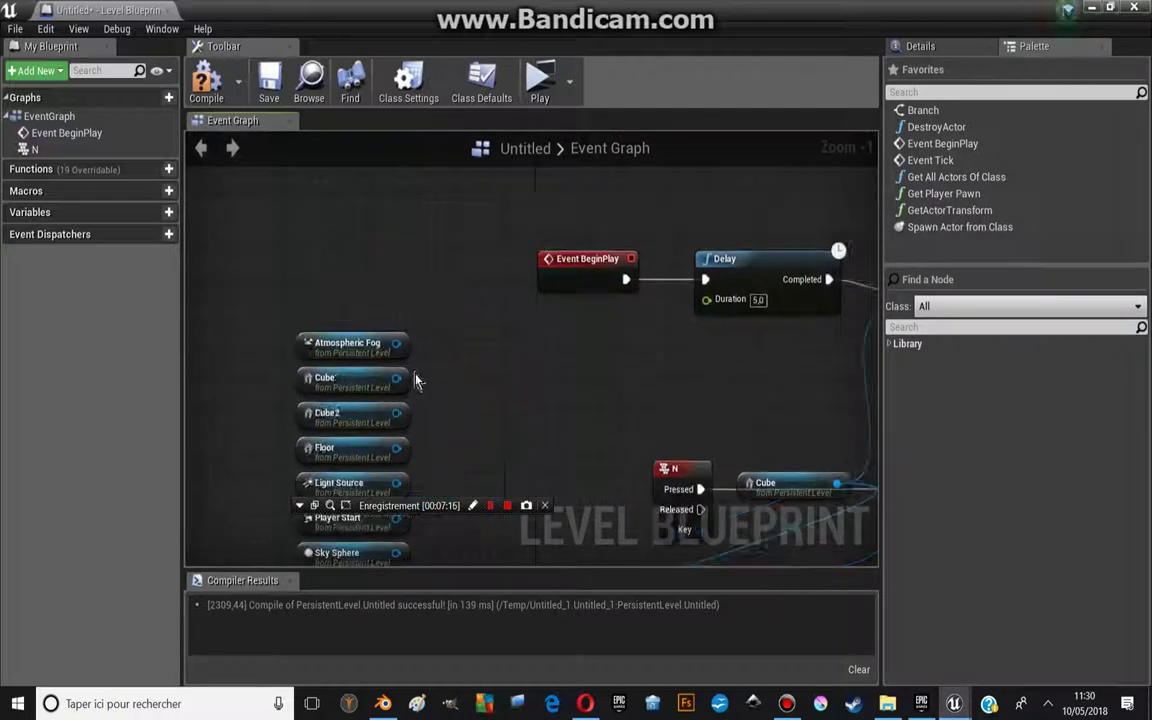
right_click_drag(606, 337, 670, 465)
right_click_drag(335, 264, 474, 370)
scroll(474, 370, "up", 1)
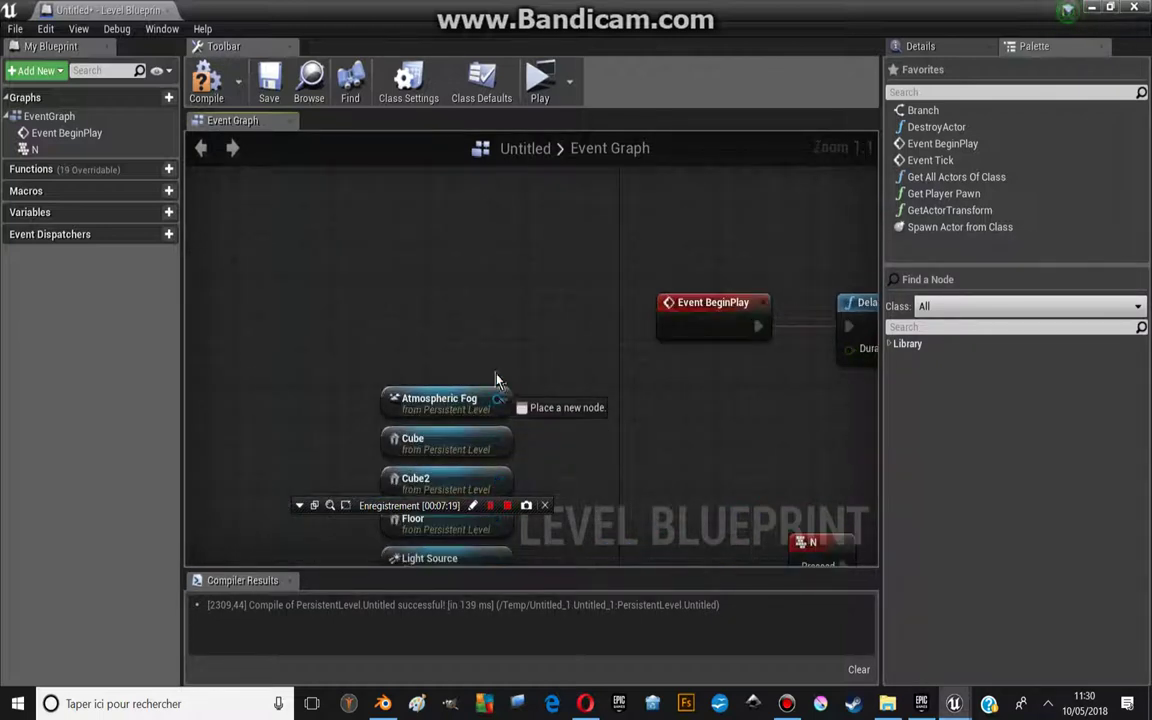
Add a DestroyActor node targeting the Atmospheric Fog reference via a 'des' search
left_click_drag(482, 337, 489, 376)
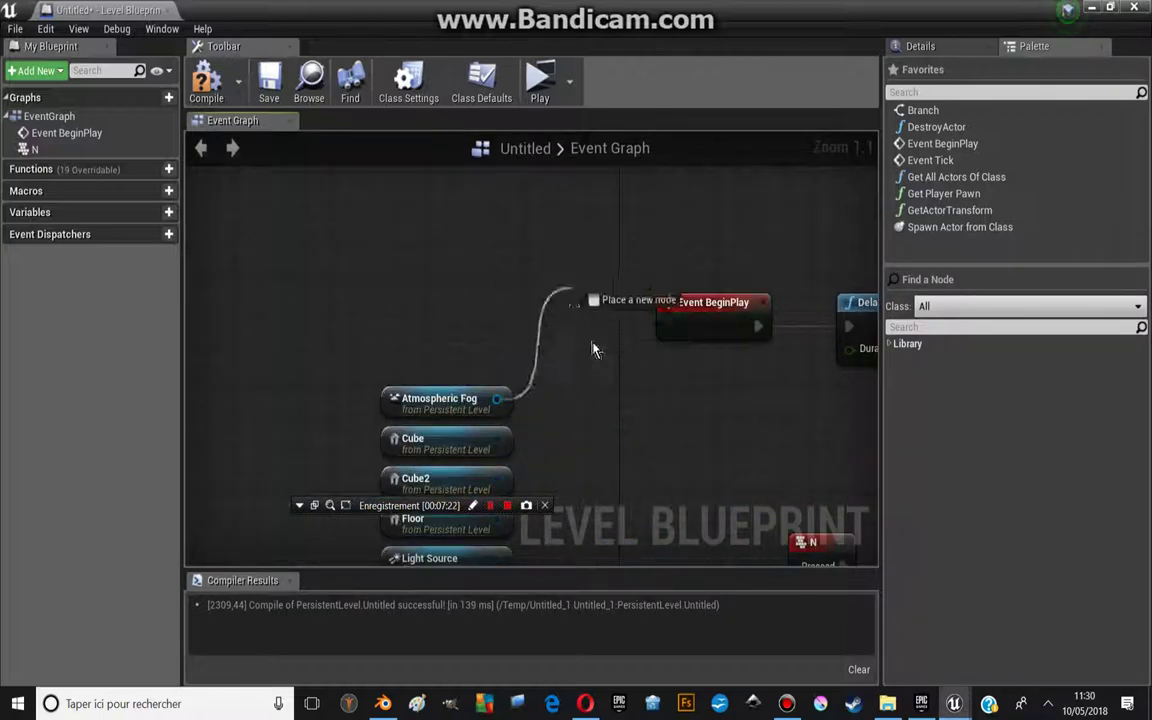
left_click_drag(593, 349, 636, 422)
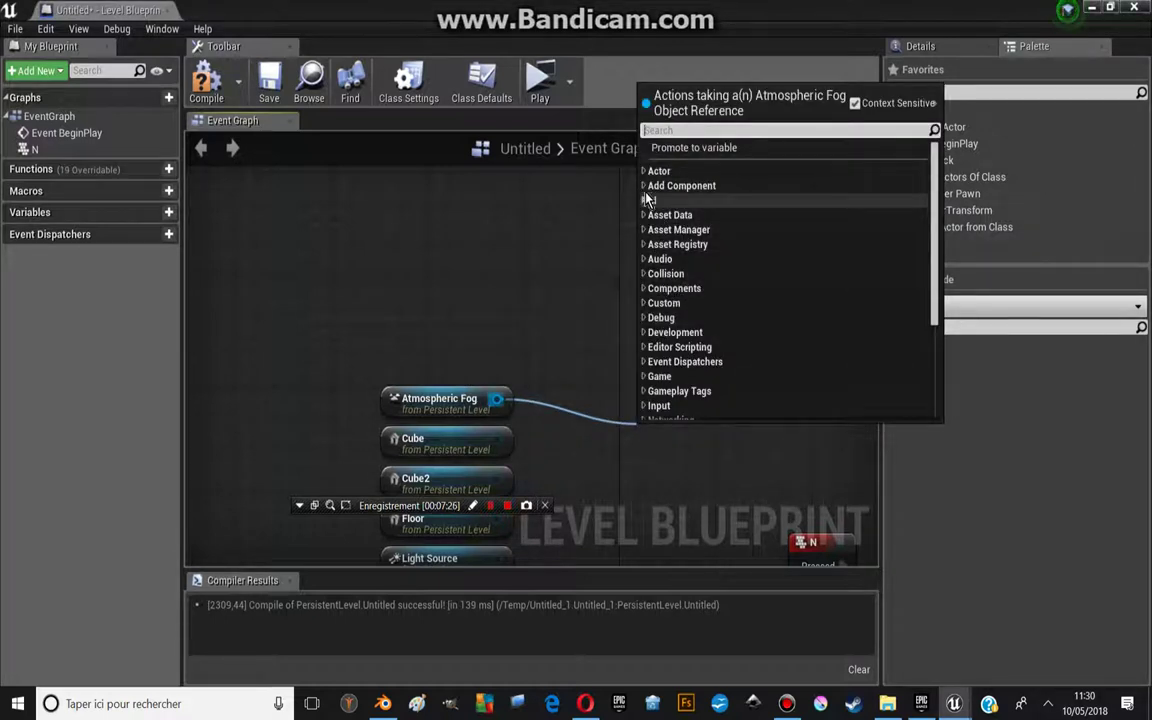
type("des")
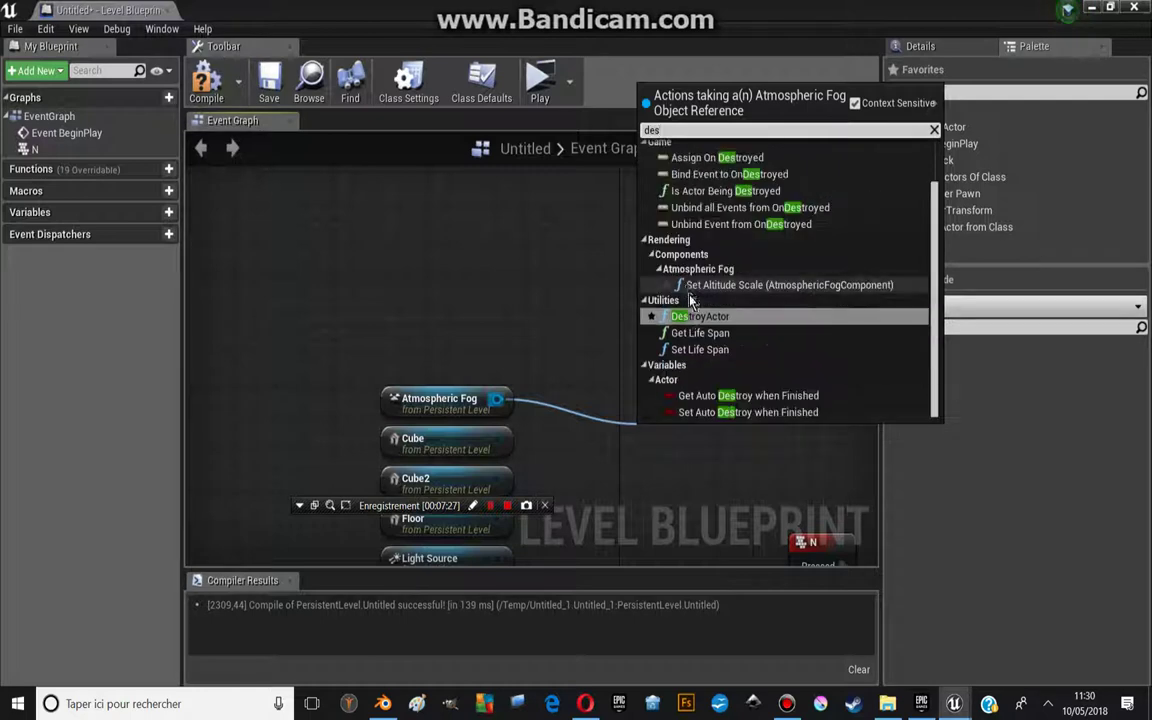
left_click(698, 318)
right_click_drag(583, 356, 305, 260)
scroll(410, 380, "down", 1)
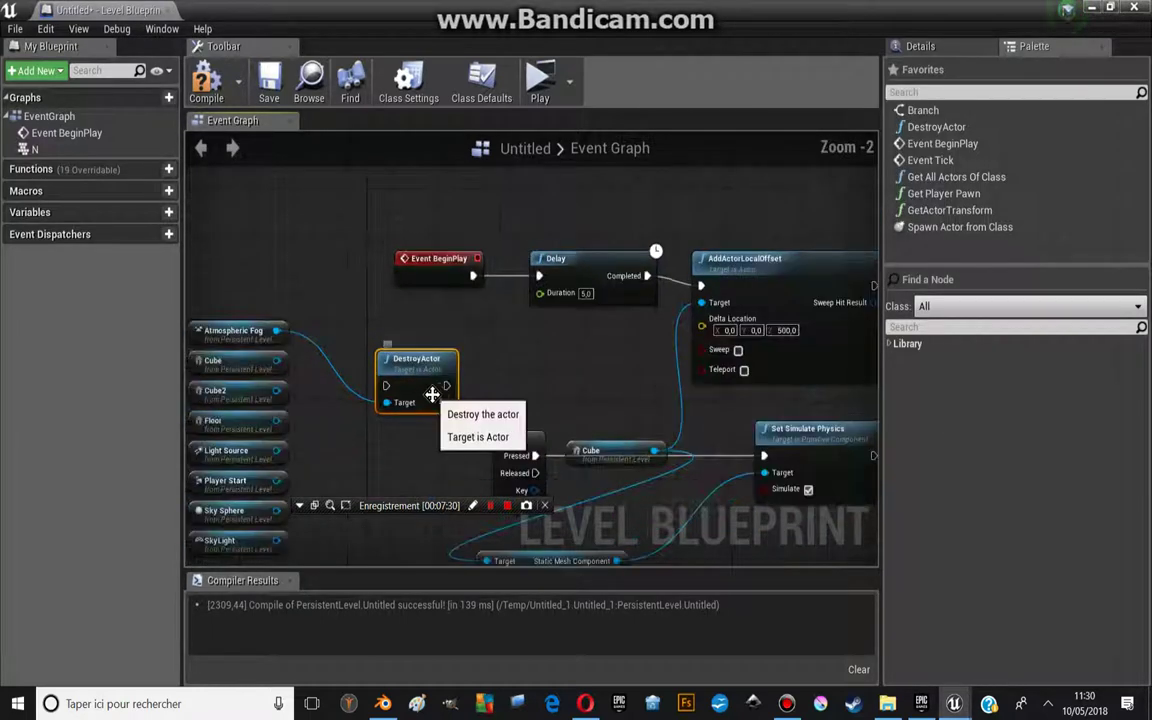
right_click_drag(488, 438, 502, 362)
Connect the N key's Pressed output to the DestroyActor node's execution input
left_click_drag(494, 365, 341, 355)
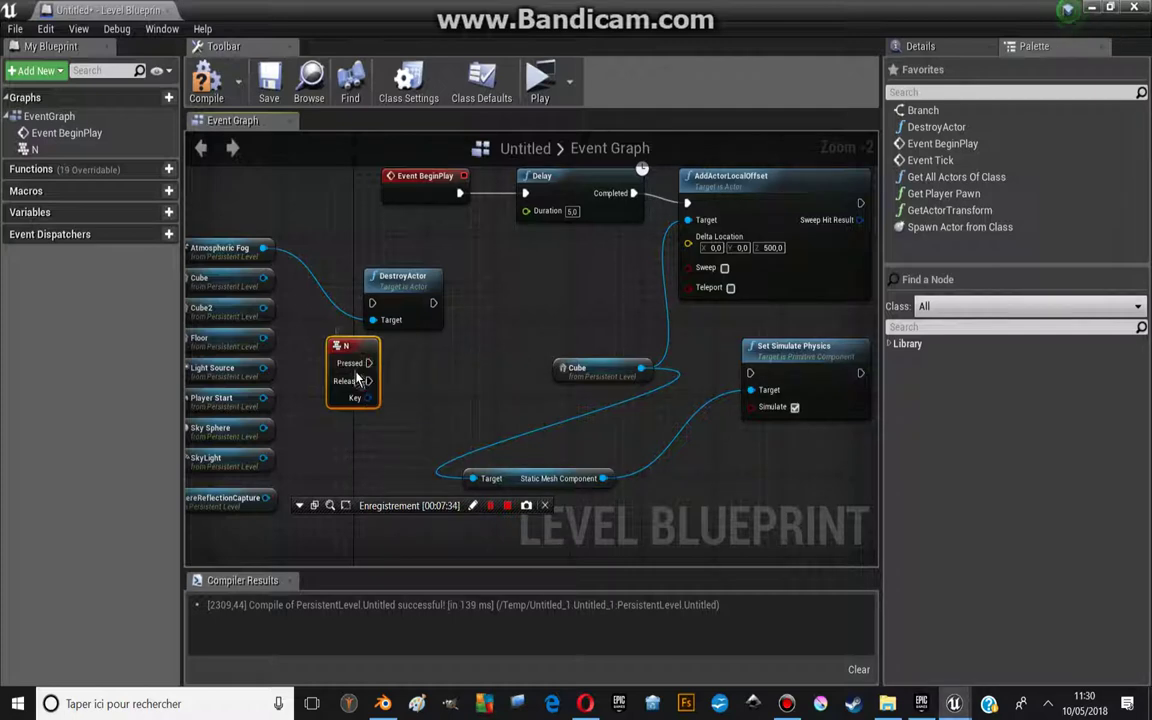
left_click_drag(358, 378, 388, 428)
right_click_drag(383, 419, 530, 350)
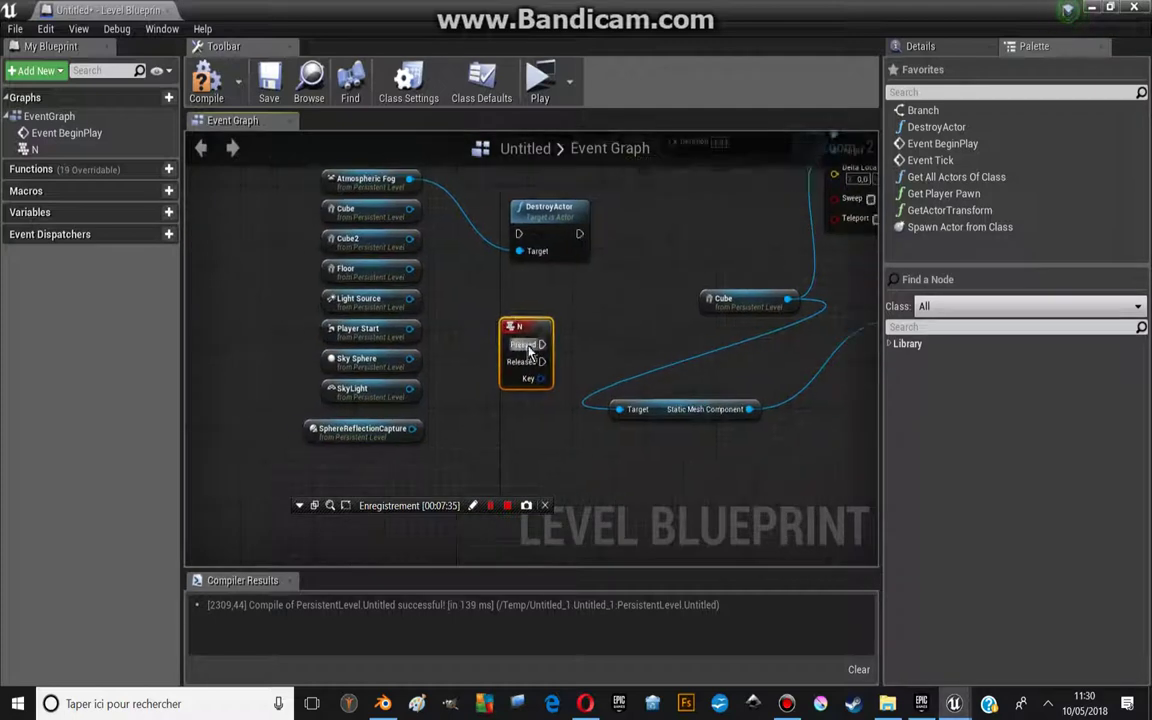
scroll(540, 348, "up", 1)
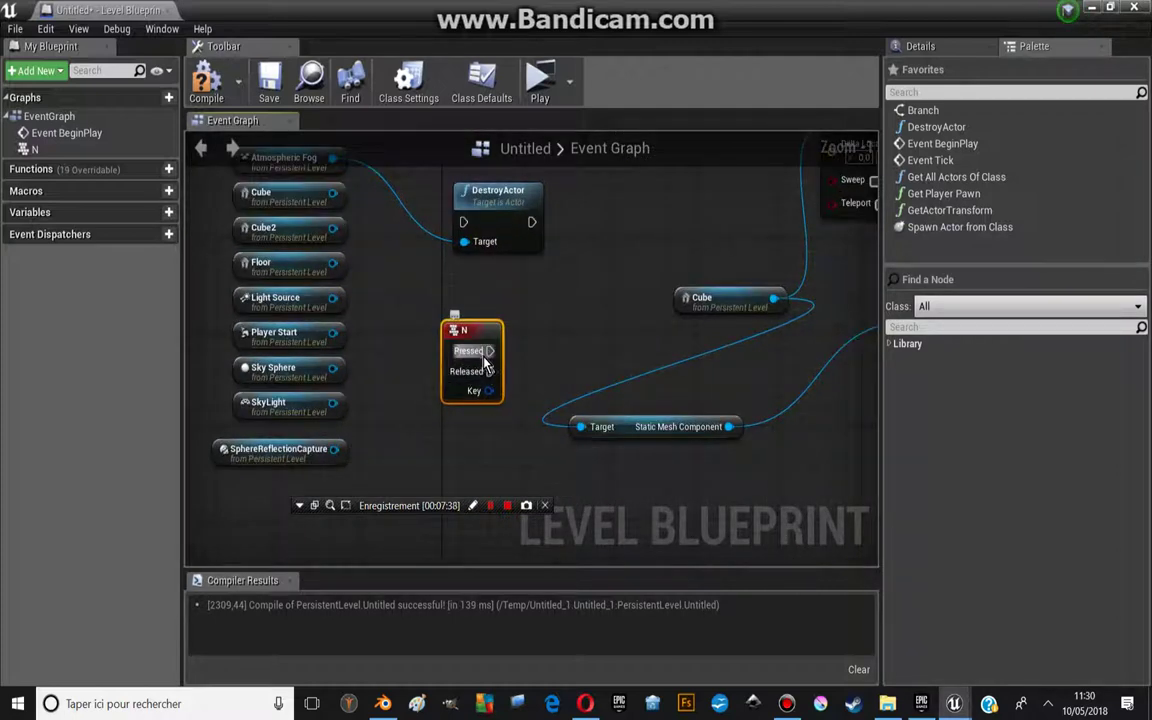
right_click_drag(487, 360, 373, 379)
left_click_drag(376, 370, 793, 333)
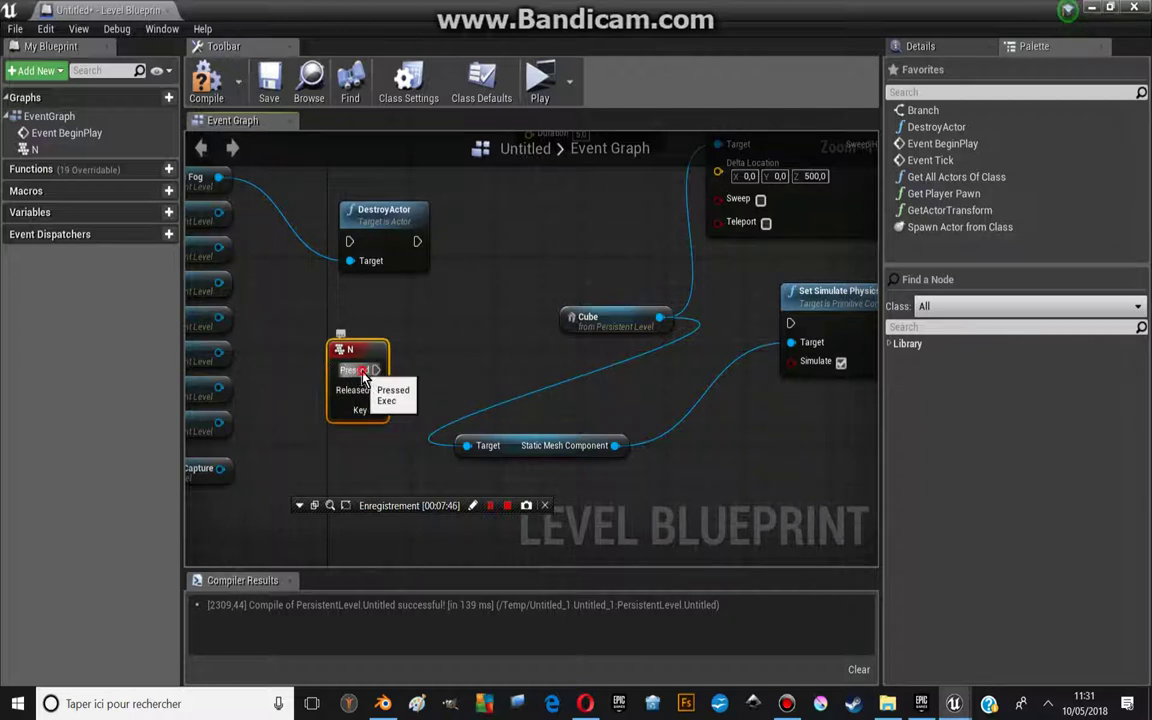
mouse_move(376, 370)
left_mouse_down()
mouse_move(362, 245)
mouse_move(326, 254)
left_mouse_up()
right_click_drag(326, 254, 570, 385)
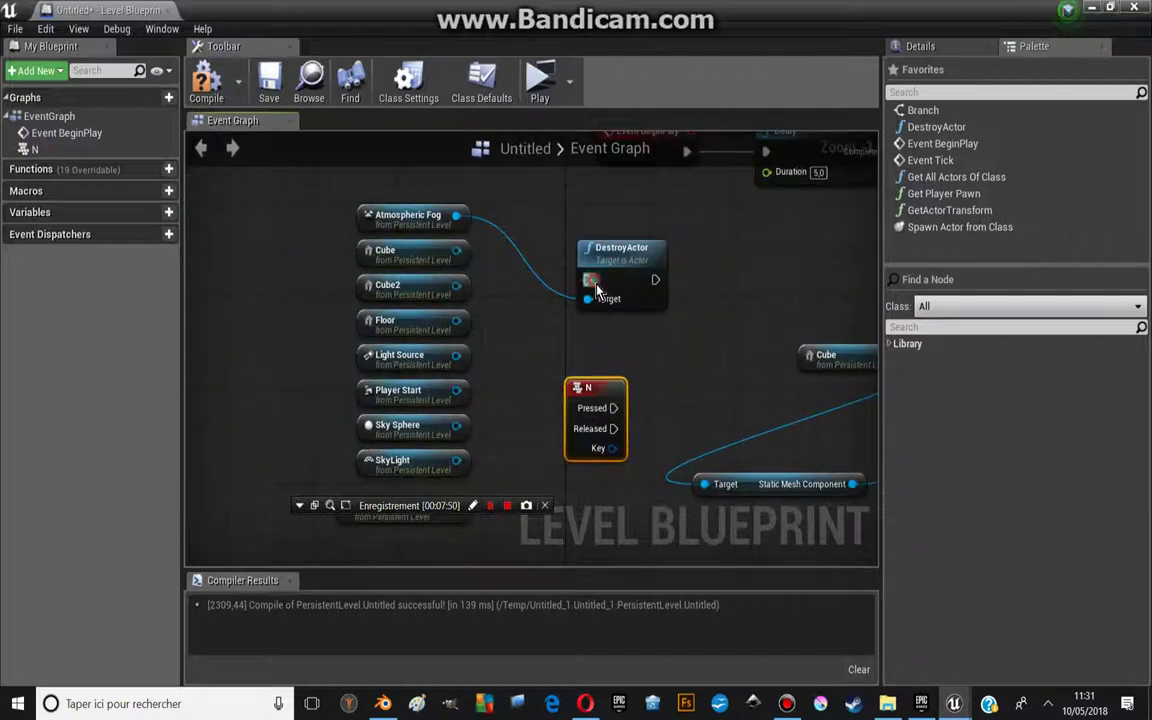
mouse_move(596, 290)
left_mouse_down()
mouse_move(600, 410)
mouse_move(345, 166)
left_mouse_up()
Compile the Level Blueprint and test-play the level, then stop with Esc
left_click(199, 88)
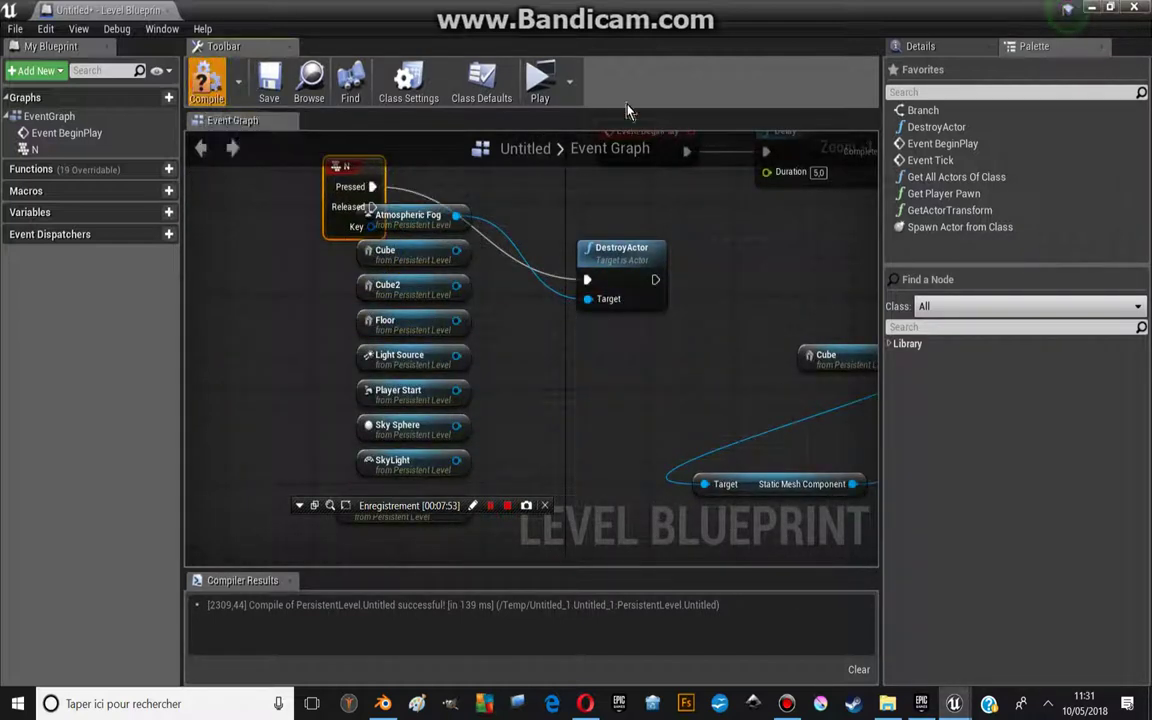
left_click(539, 82)
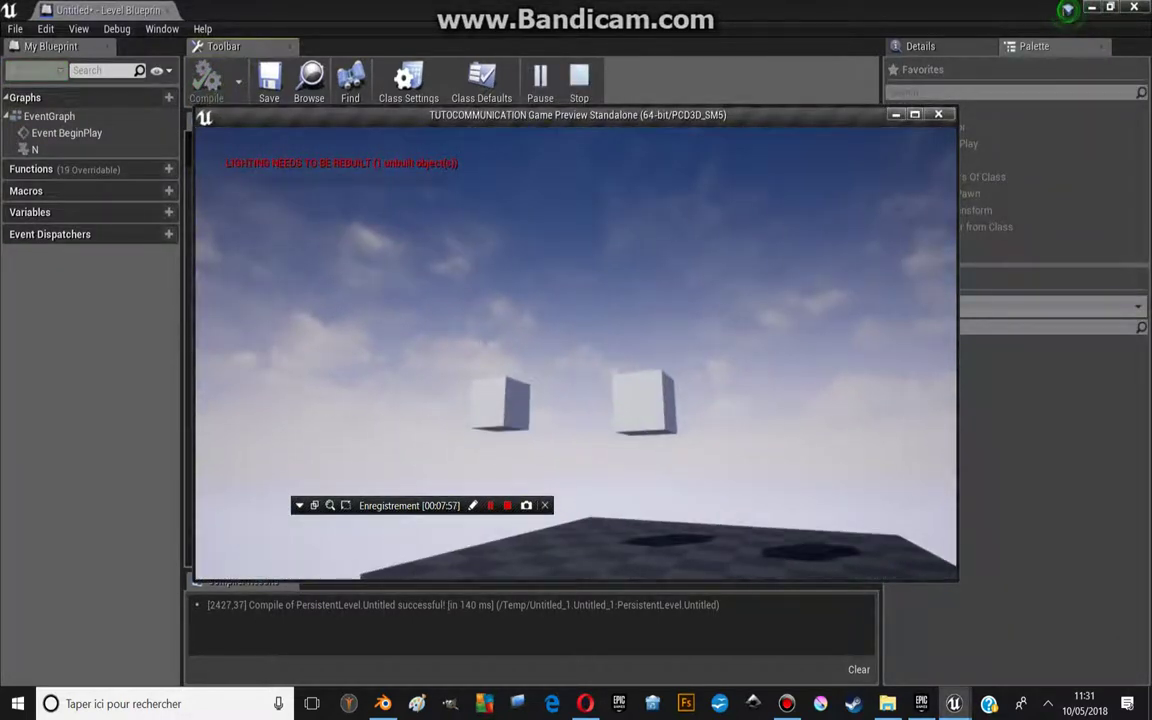
key("Escape")
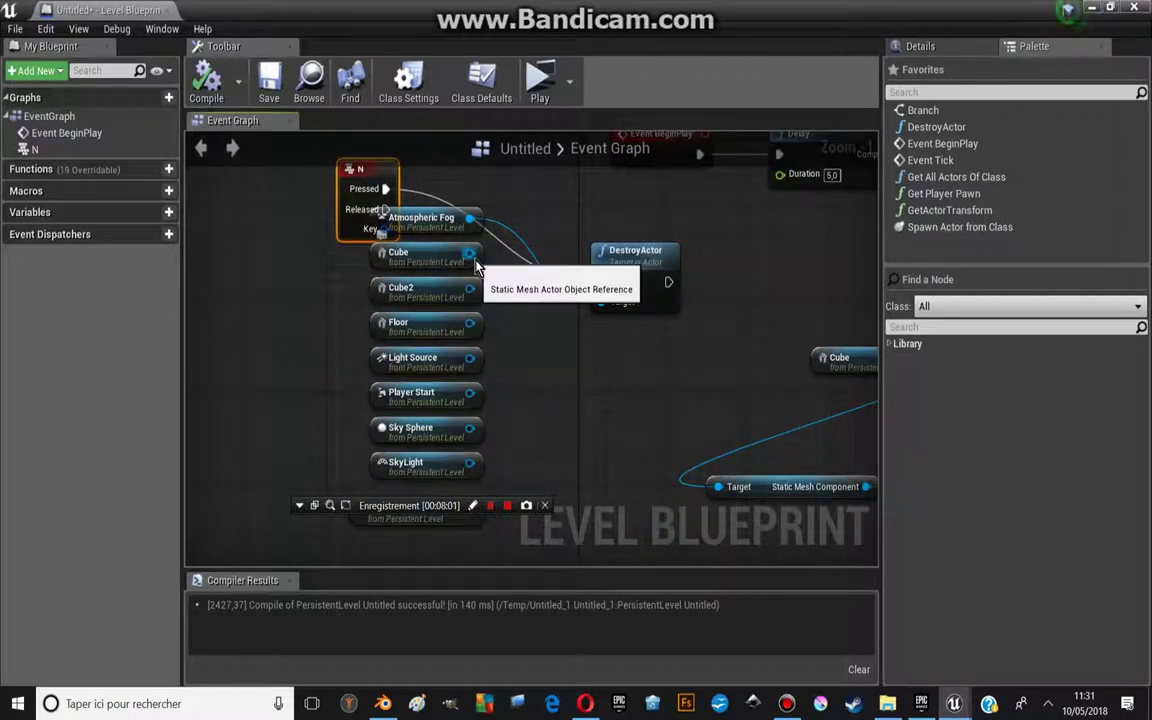
Duplicate the DestroyActor node several times and point one copy at the Cube
left_click_drag(475, 264, 601, 301)
left_click(646, 284)
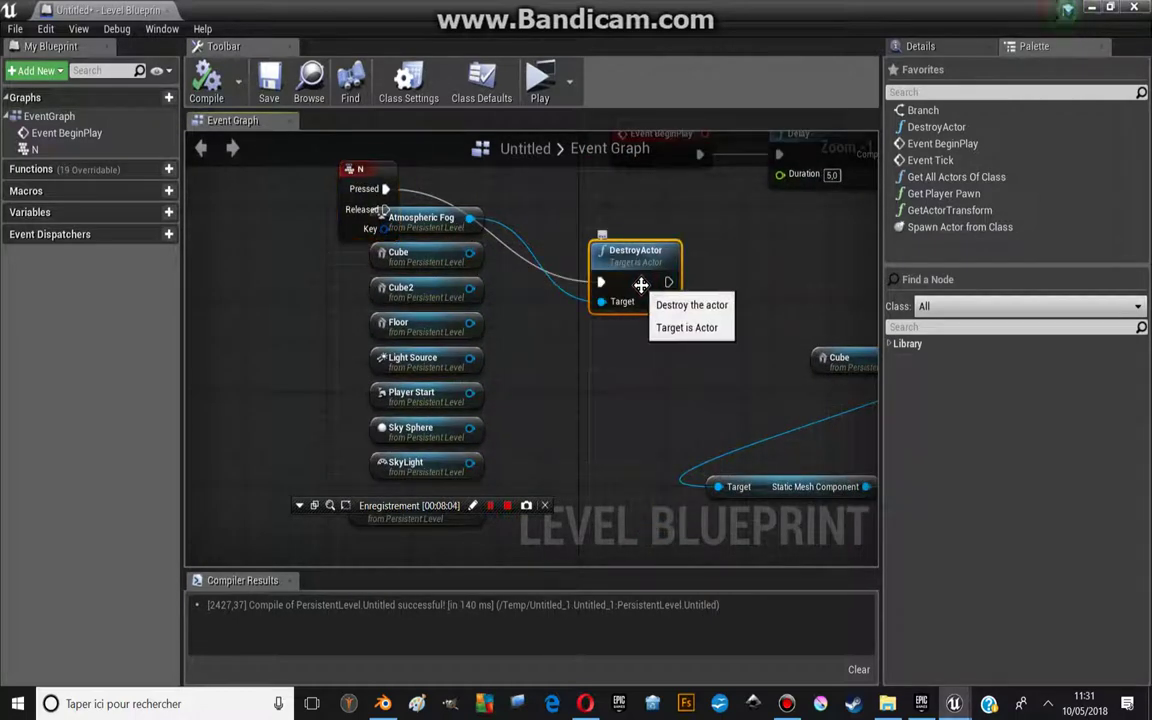
key("ctrl+w")
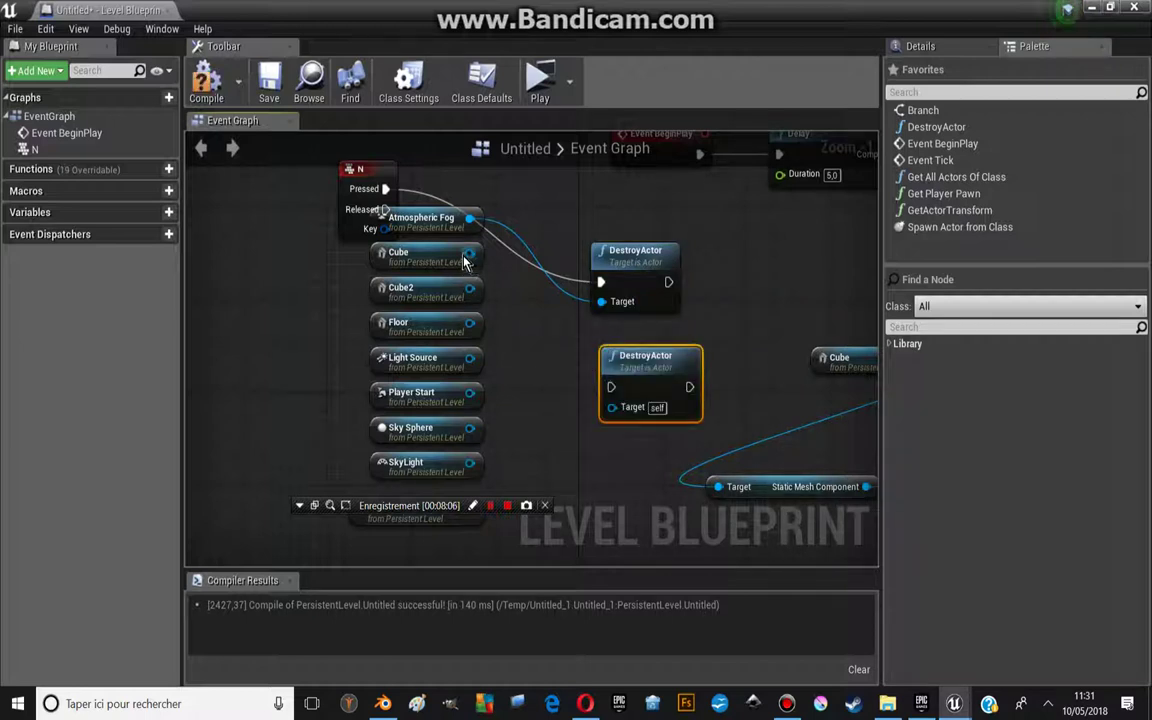
left_click_drag(465, 259, 467, 261)
left_click_drag(592, 400, 611, 406)
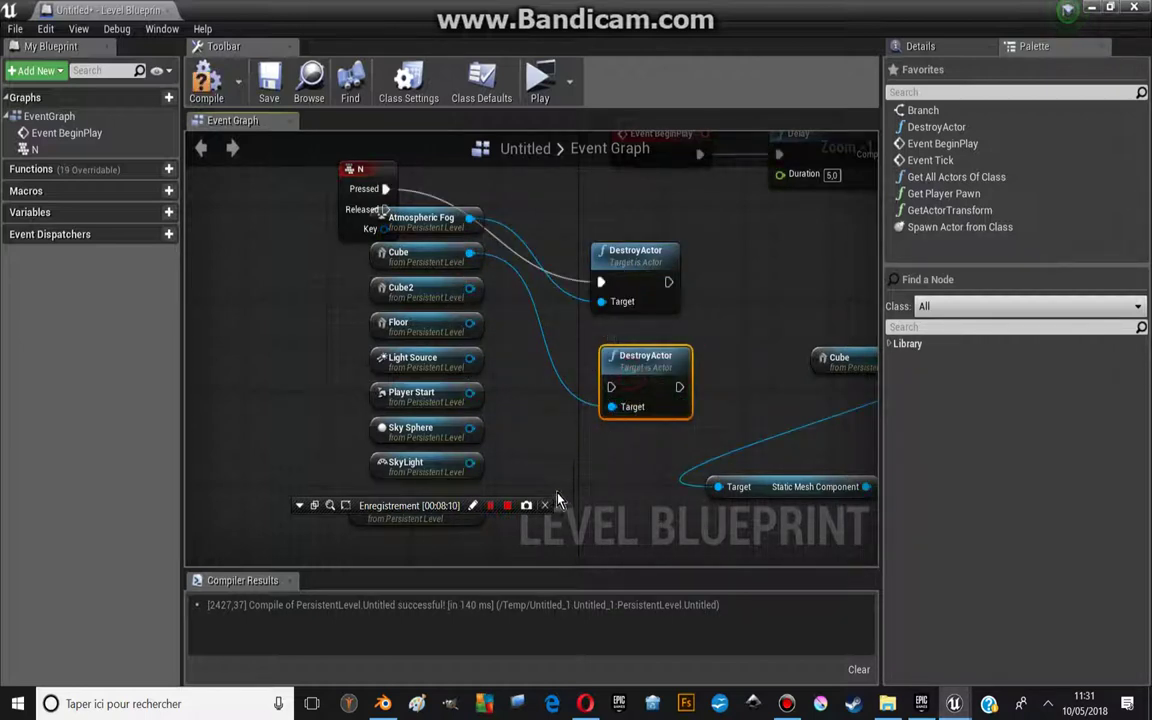
key("ctrl+w")
right_click_drag(563, 417, 559, 388)
right_click_drag(500, 327, 496, 244)
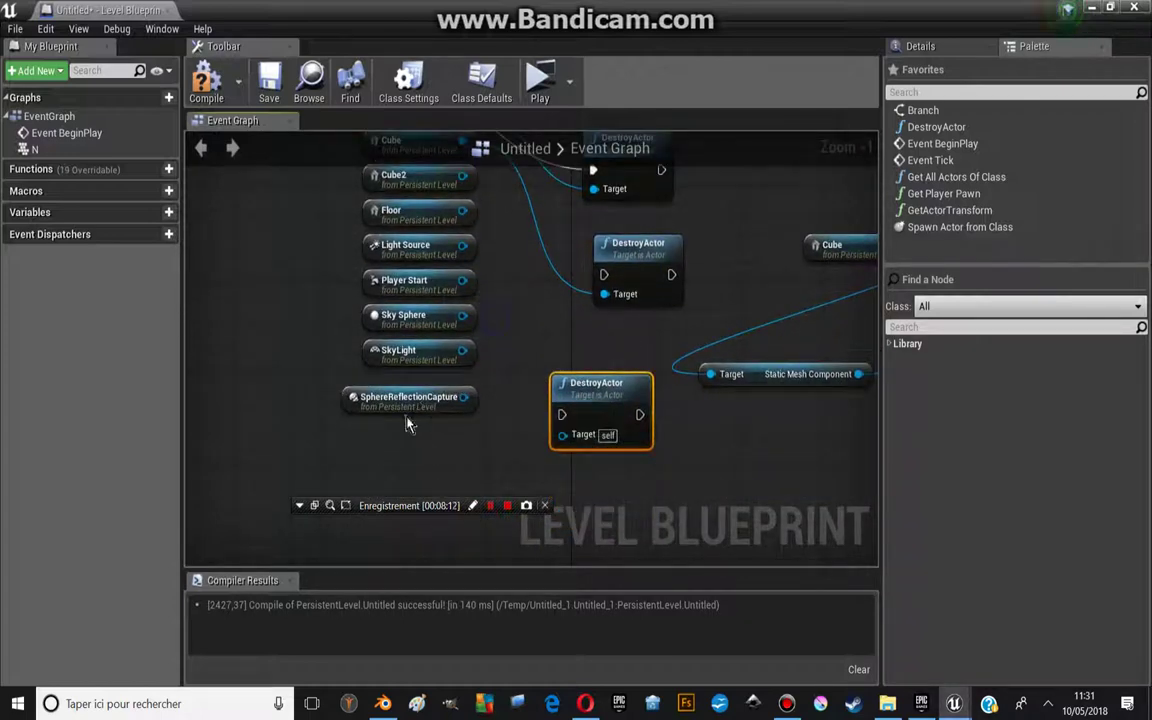
key("ctrl+w")
right_click_drag(479, 198, 457, 252)
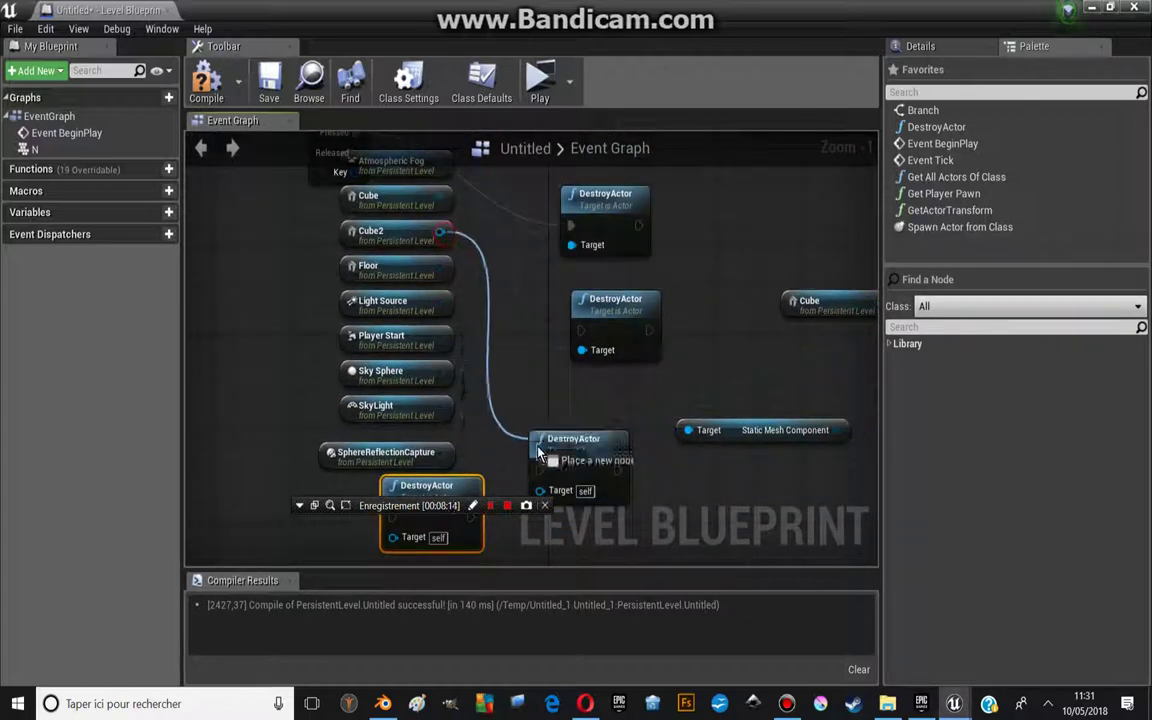
Target further DestroyActor copies at Cube2, the Floor and the SkyLight
left_click_drag(440, 231, 540, 490)
right_click_drag(437, 276, 452, 247)
left_click_drag(454, 243, 422, 481)
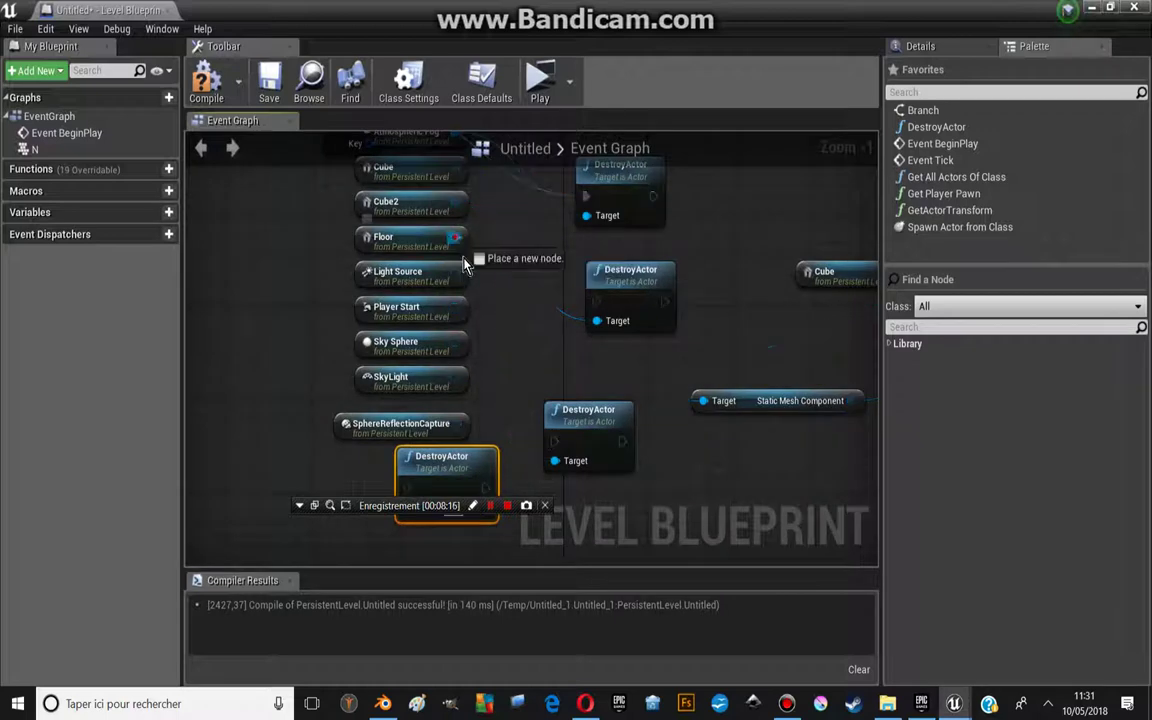
right_click_drag(421, 480, 463, 400)
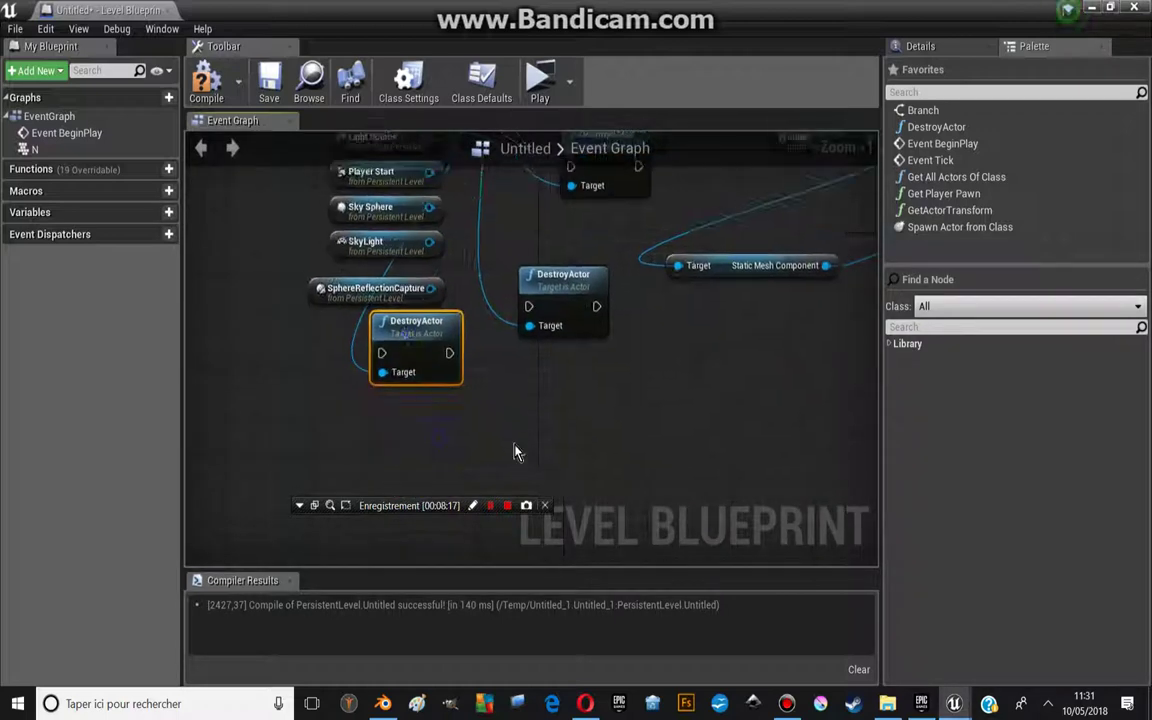
key("ctrl+w")
right_click_drag(375, 302, 417, 348)
left_click_drag(470, 298, 567, 468)
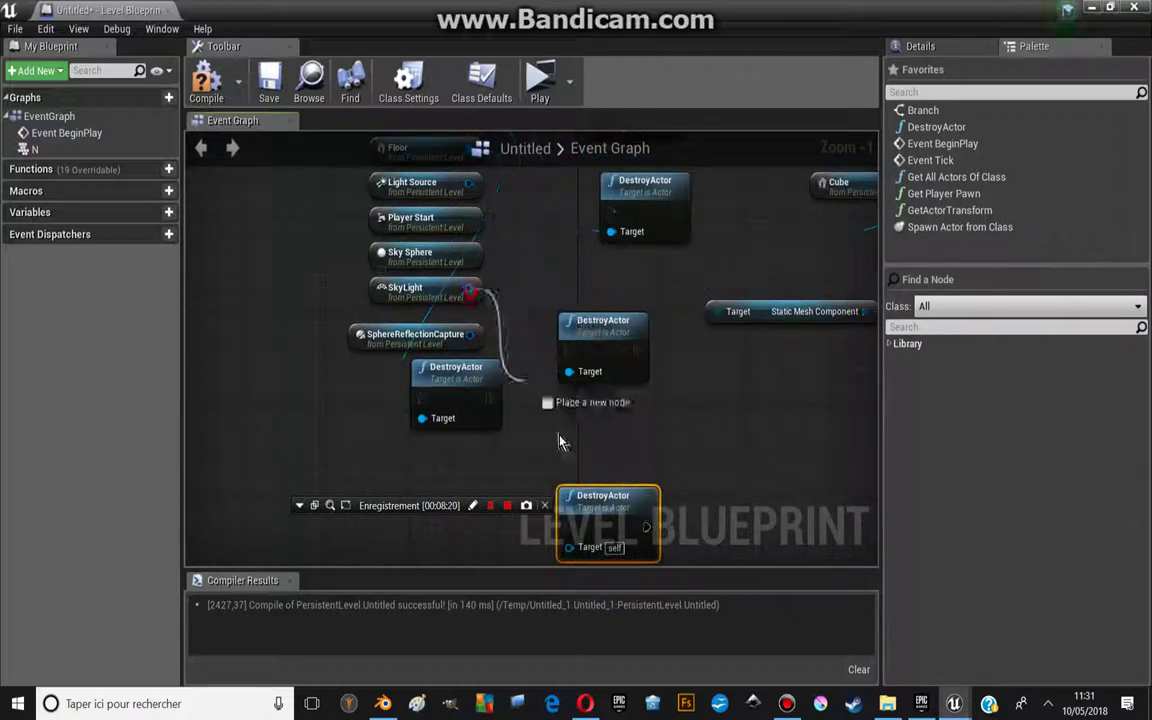
right_click_drag(460, 302, 482, 406)
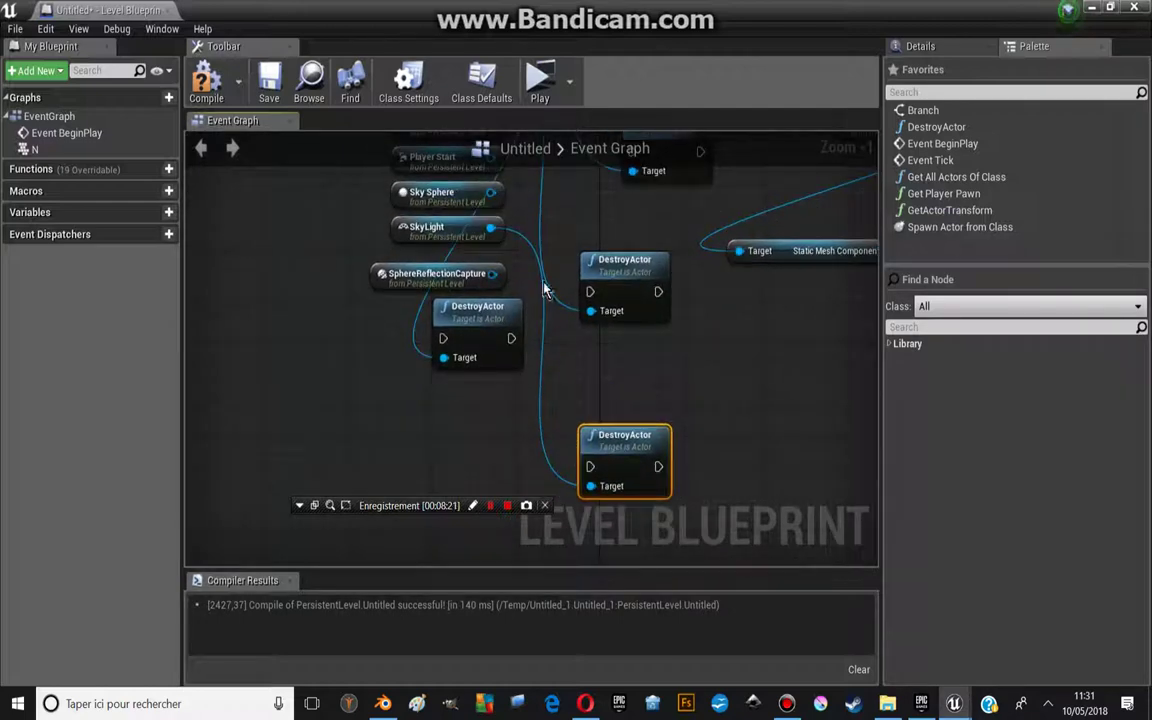
Add a DestroyActor for SphereReflectionCapture and wire it between the upper and lower DestroyActor nodes
key("ctrl+v")
mouse_move(492, 337)
left_mouse_down()
mouse_move(388, 480)
mouse_move(391, 303)
left_mouse_up()
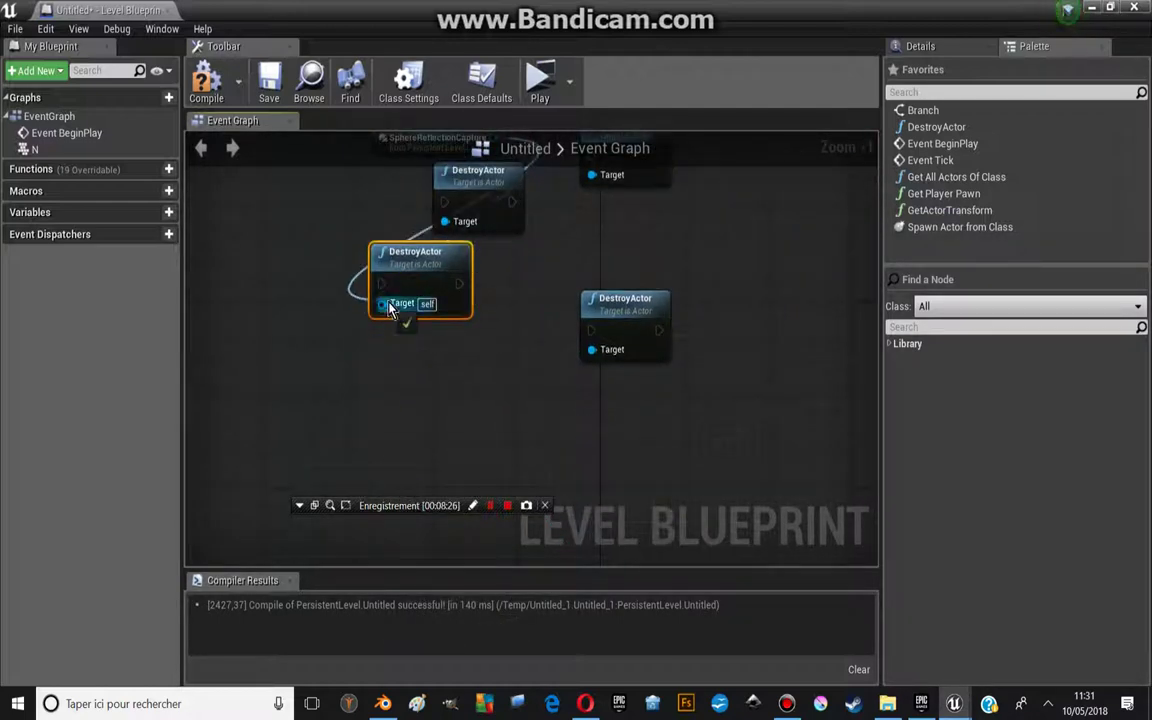
right_click_drag(409, 278, 364, 380)
left_click_drag(364, 380, 462, 372)
right_click_drag(462, 372, 443, 433)
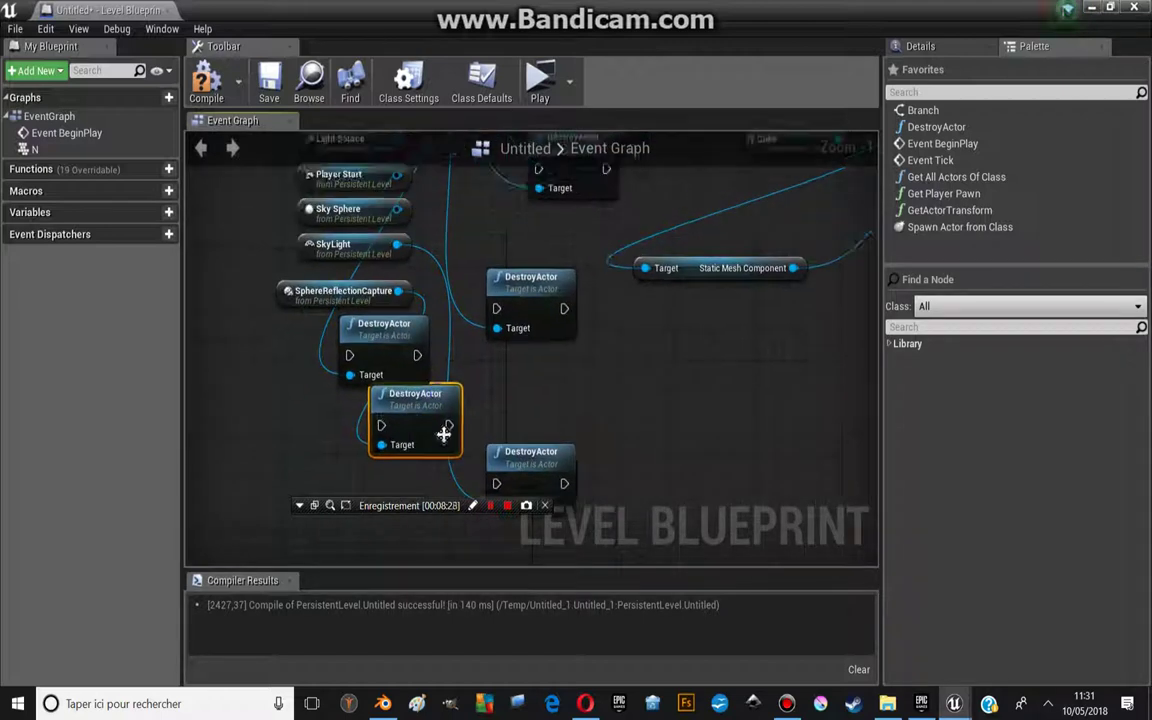
left_click_drag(455, 425, 503, 489)
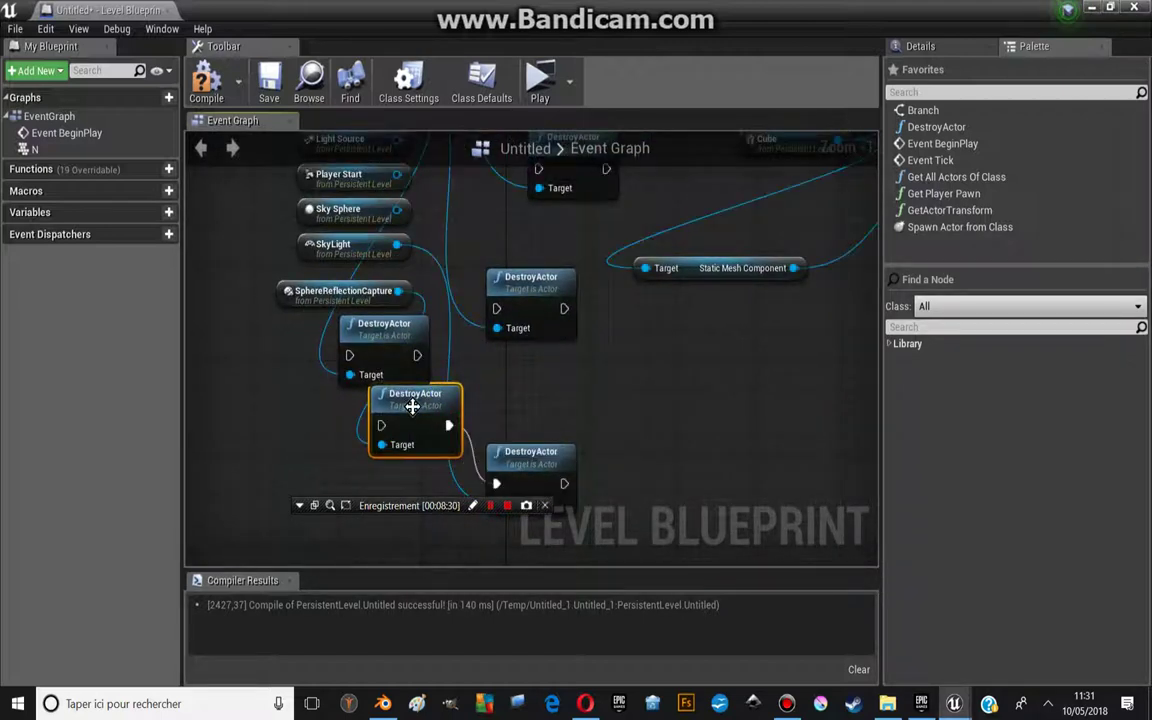
left_click_drag(381, 425, 418, 331)
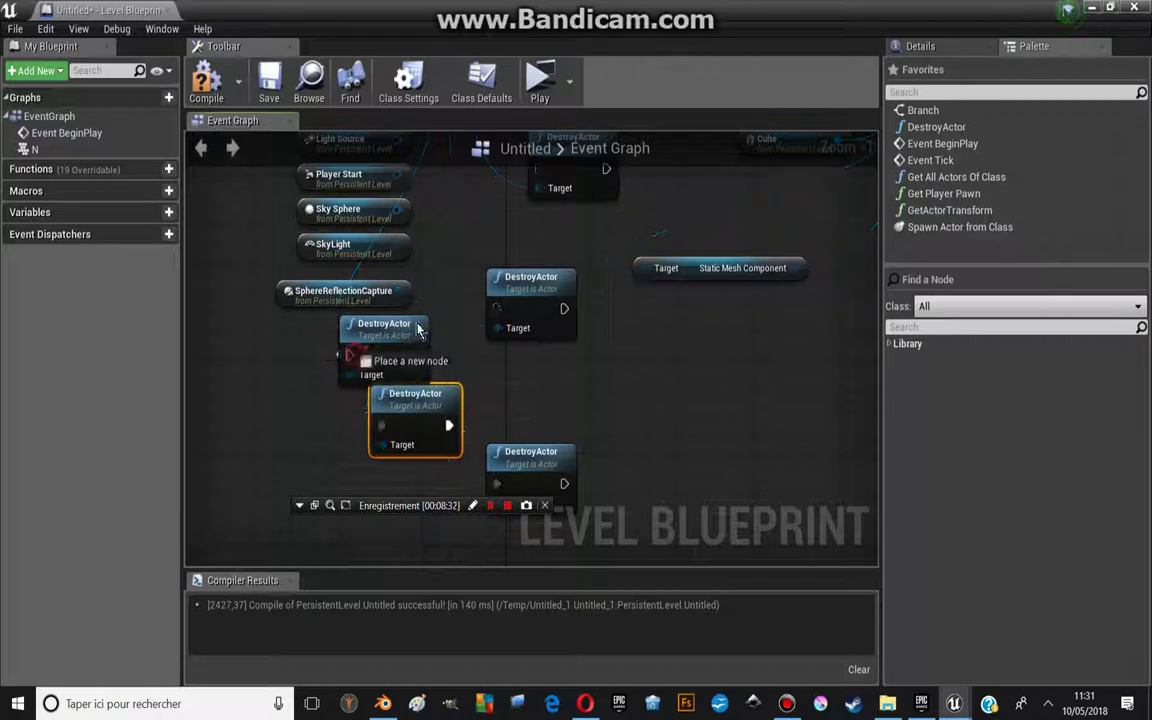
mouse_move(572, 320)
left_mouse_down()
mouse_move(545, 278)
mouse_move(592, 290)
mouse_move(540, 396)
left_mouse_up()
key("Escape")
Recompile the blueprint and bring the actor reference column back into view
left_click(205, 101)
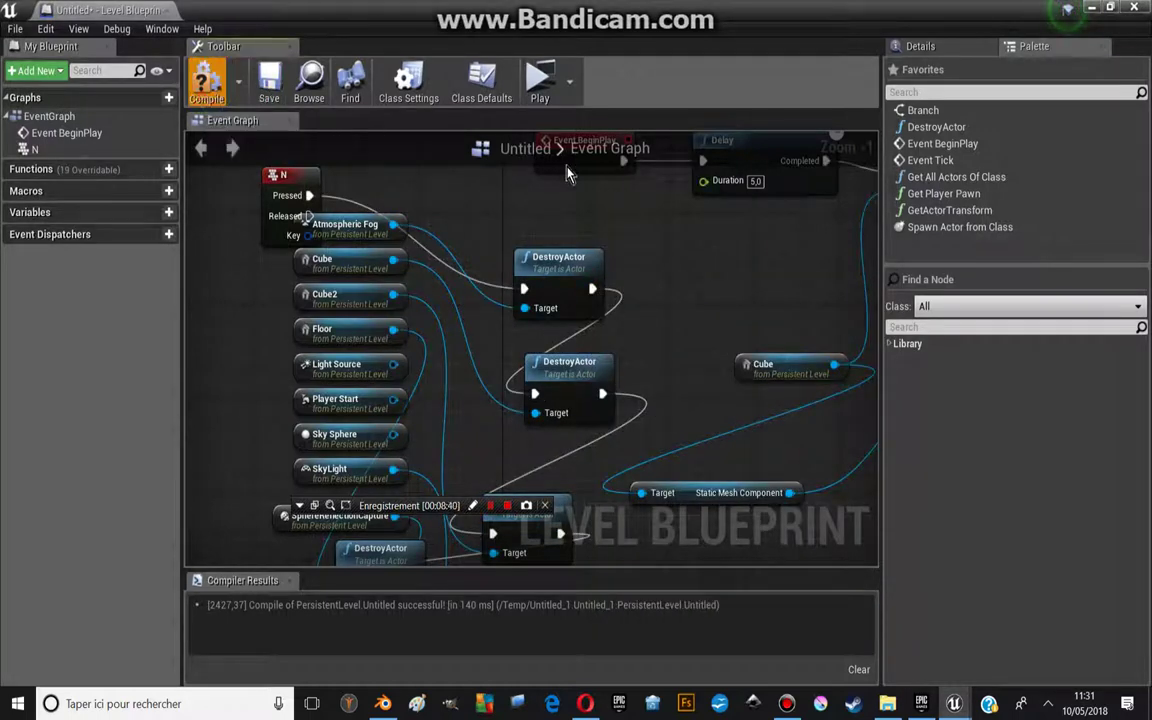
right_click_drag(311, 183, 445, 305)
left_click(442, 302)
scroll(502, 396, "down", 5)
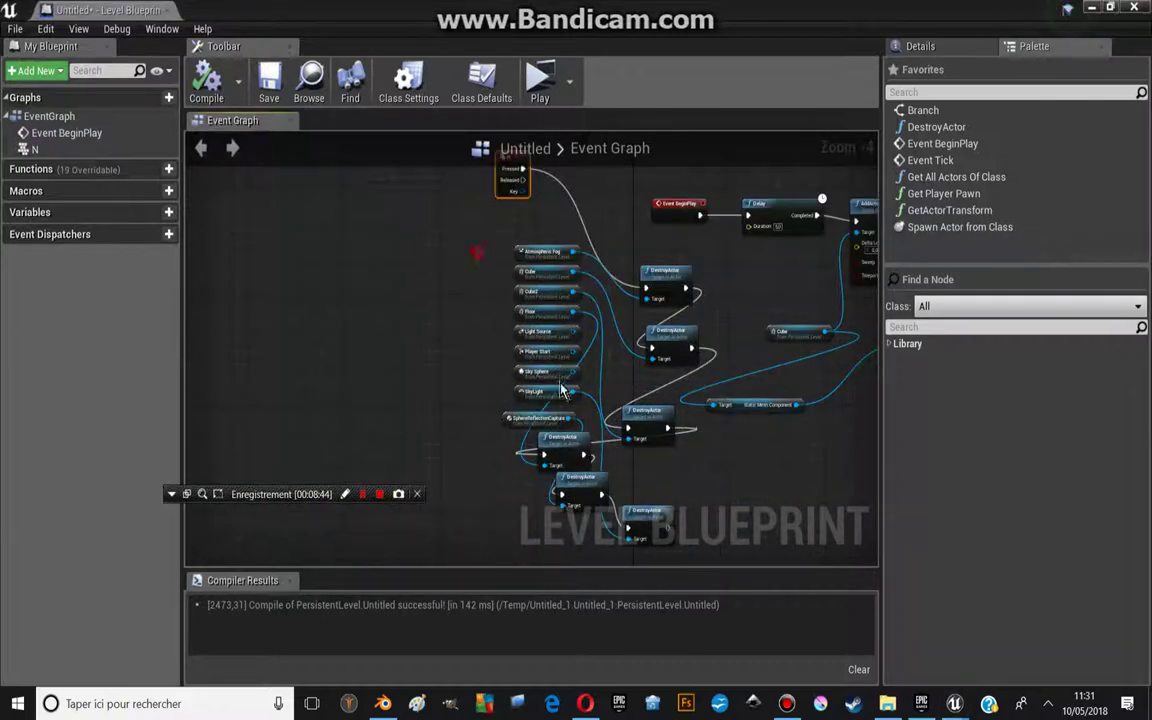
left_click_drag(561, 390, 455, 219)
left_click_drag(540, 400, 393, 340)
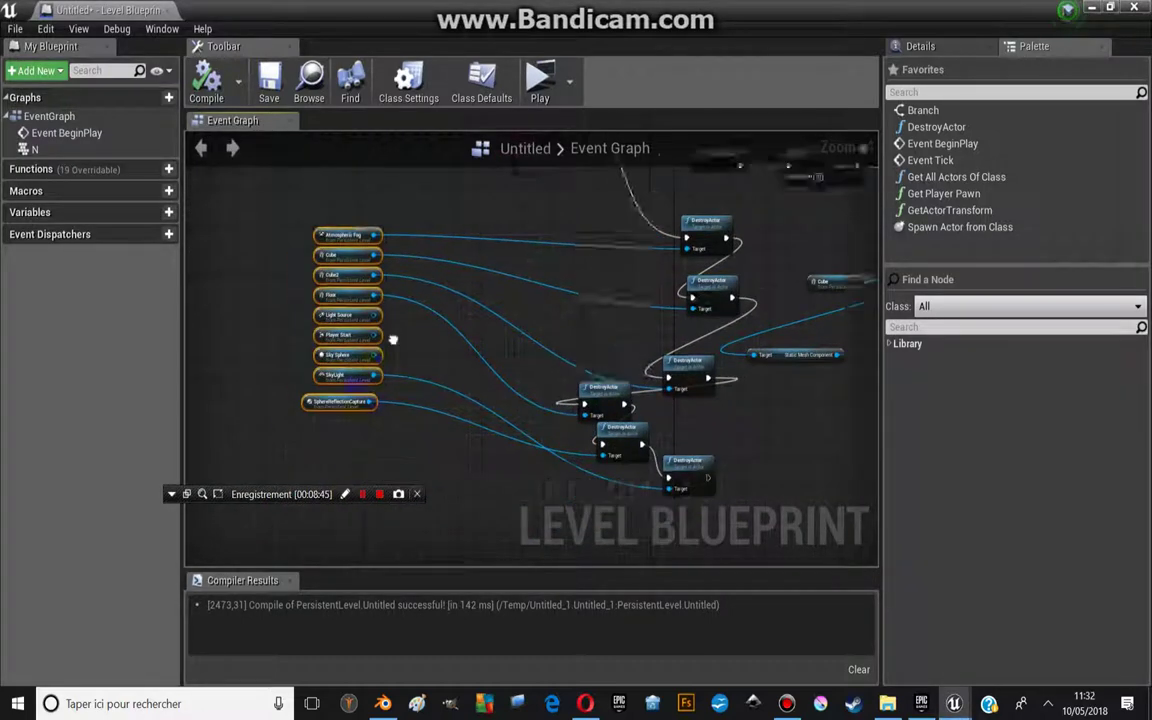
right_click_drag(393, 340, 488, 287)
Delete the Light Source, Player Start and Sky Sphere references and move the lower DestroyActor nodes down-right
left_click_drag(445, 233, 513, 283)
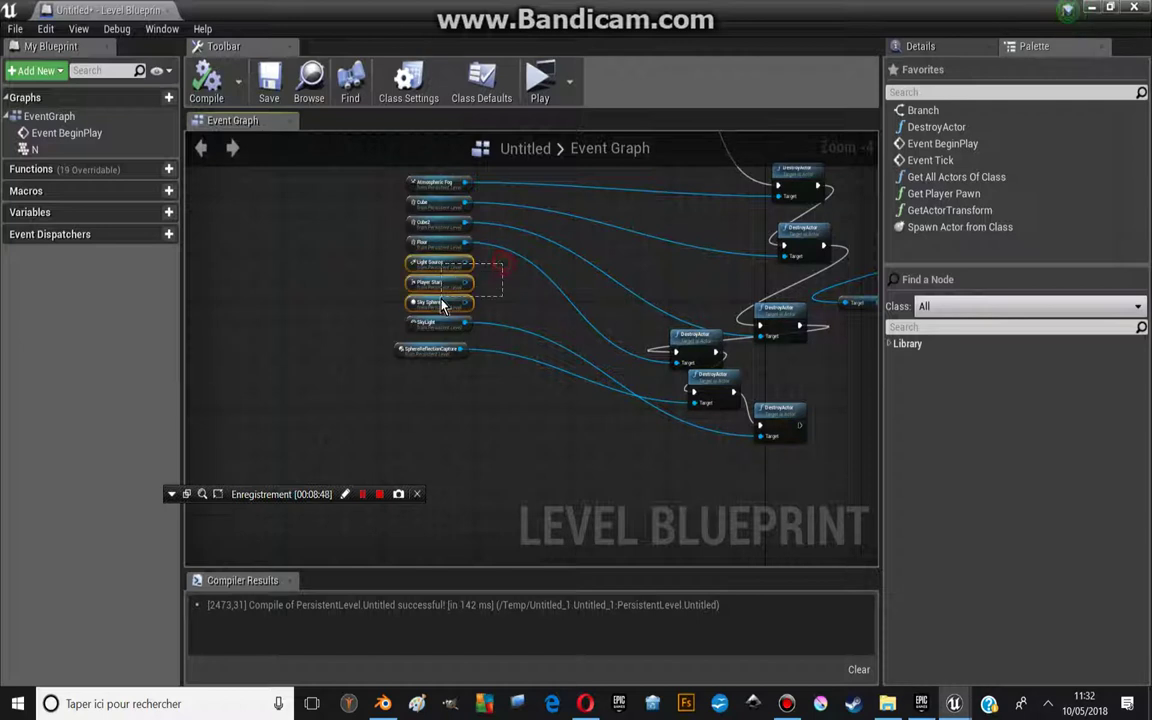
left_click_drag(442, 305, 432, 300)
key("Delete")
right_click_drag(780, 328, 635, 361)
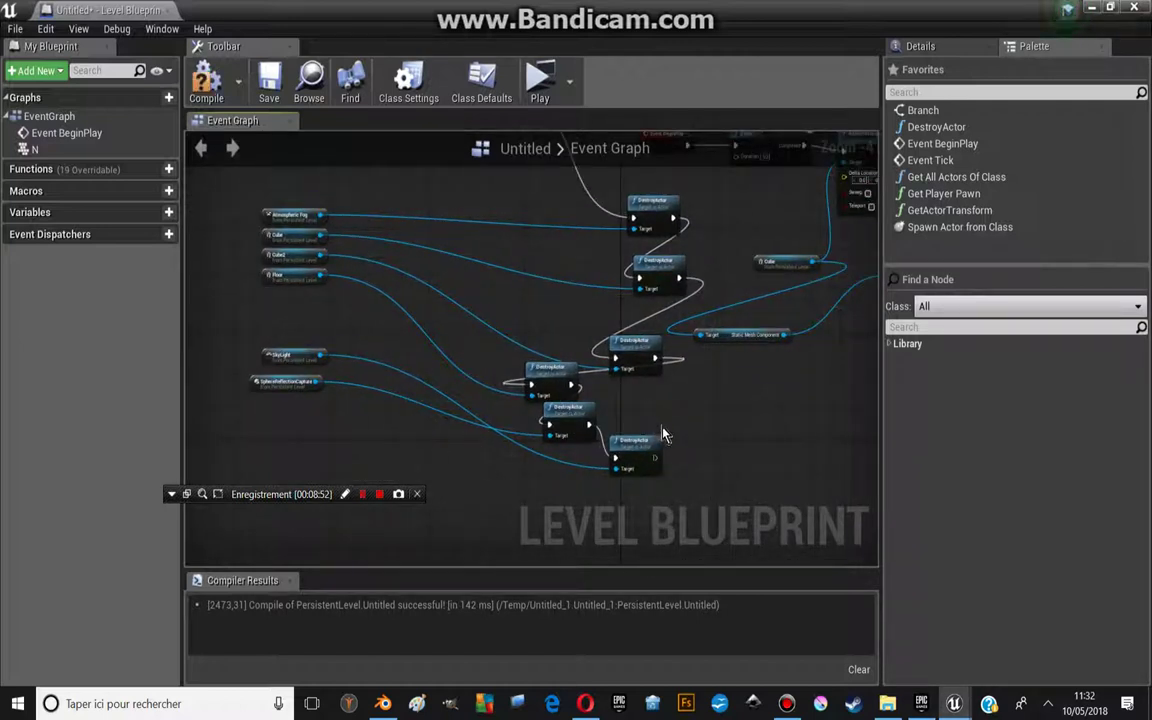
left_click_drag(555, 368, 640, 396)
left_click_drag(572, 418, 615, 440)
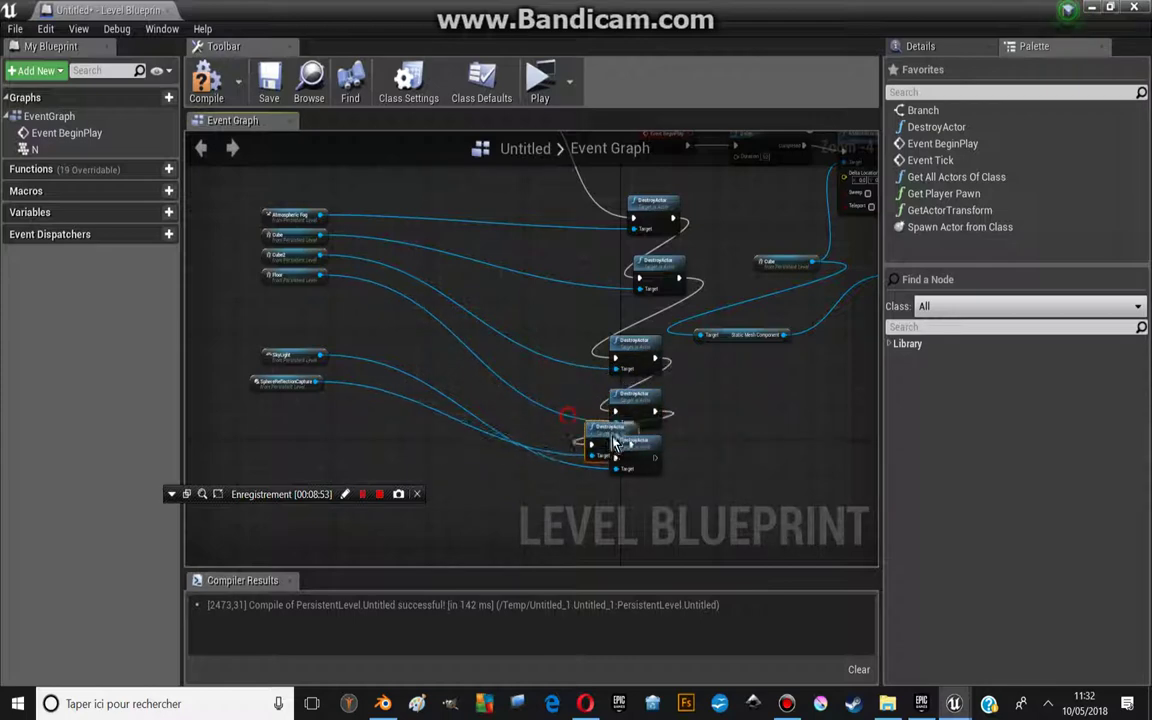
Play the level to test the DestroyActor chain, then stop the preview with Esc
left_click(540, 82)
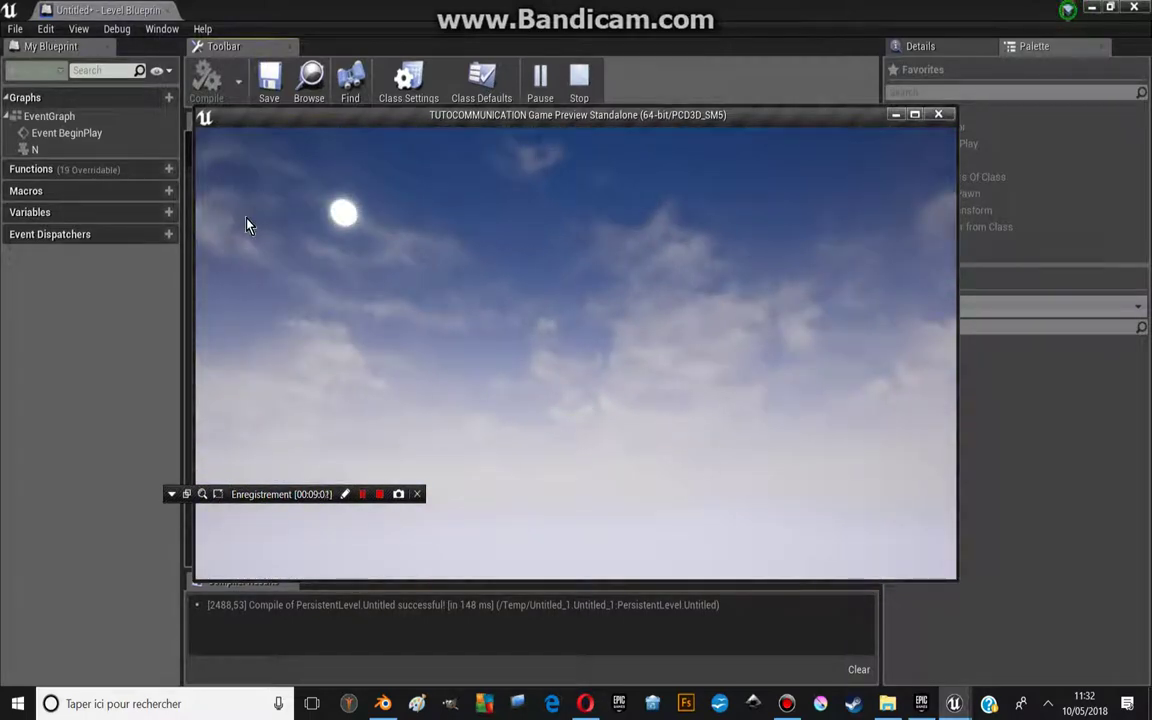
key("Escape")
scroll(640, 300, "down", 5)
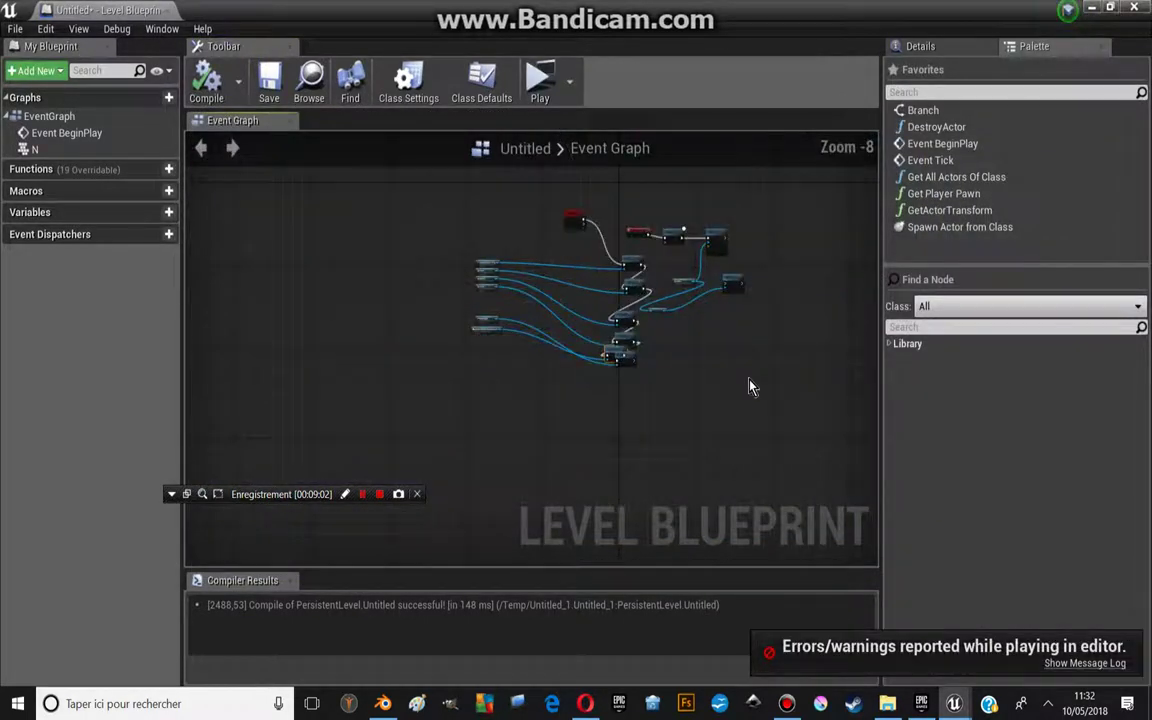
left_click(1080, 663)
left_click(587, 155)
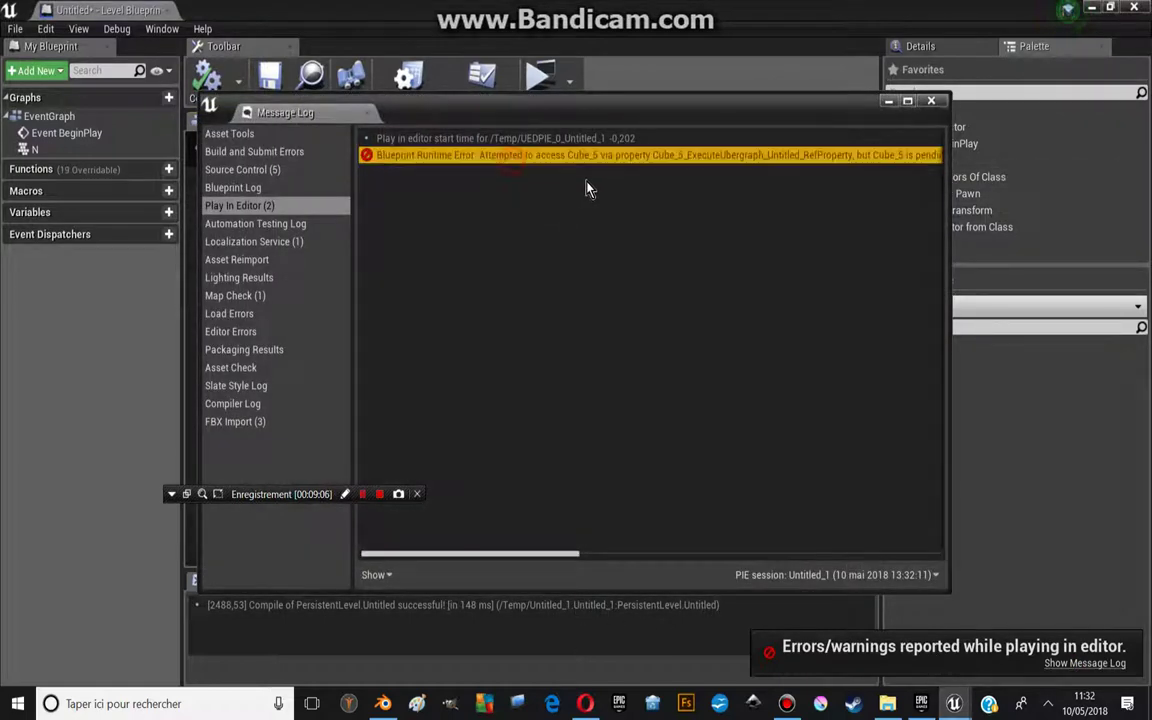
left_click_drag(538, 552, 596, 565)
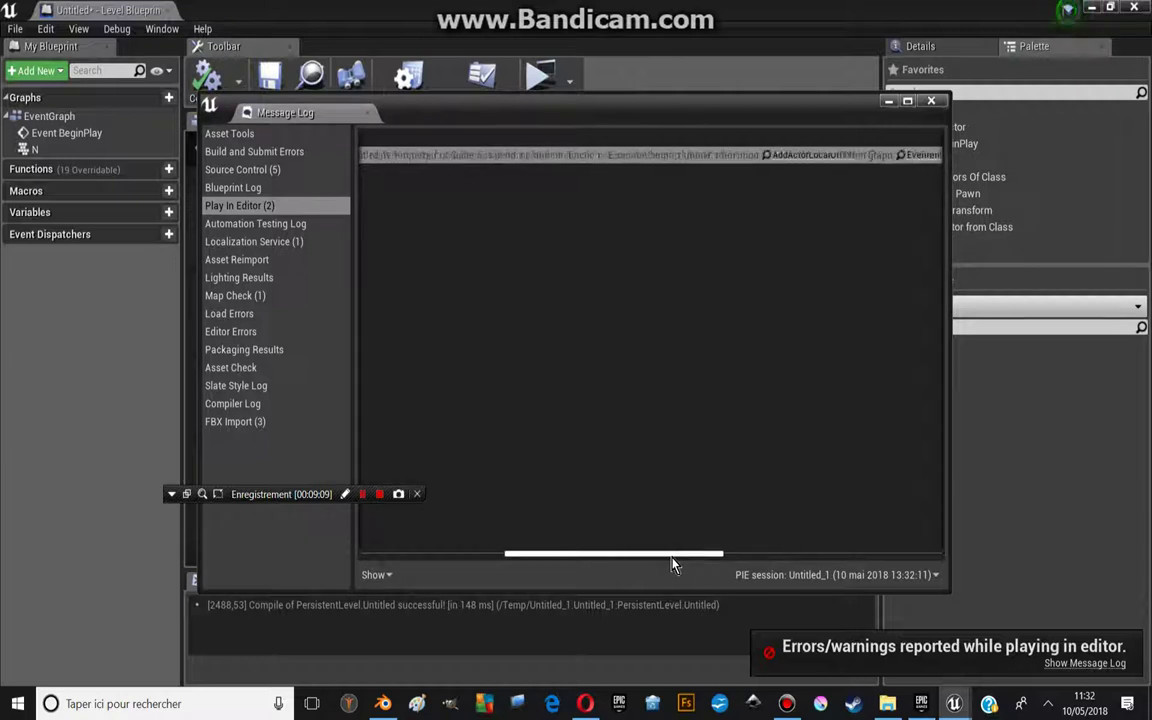
left_click_drag(673, 565, 815, 557)
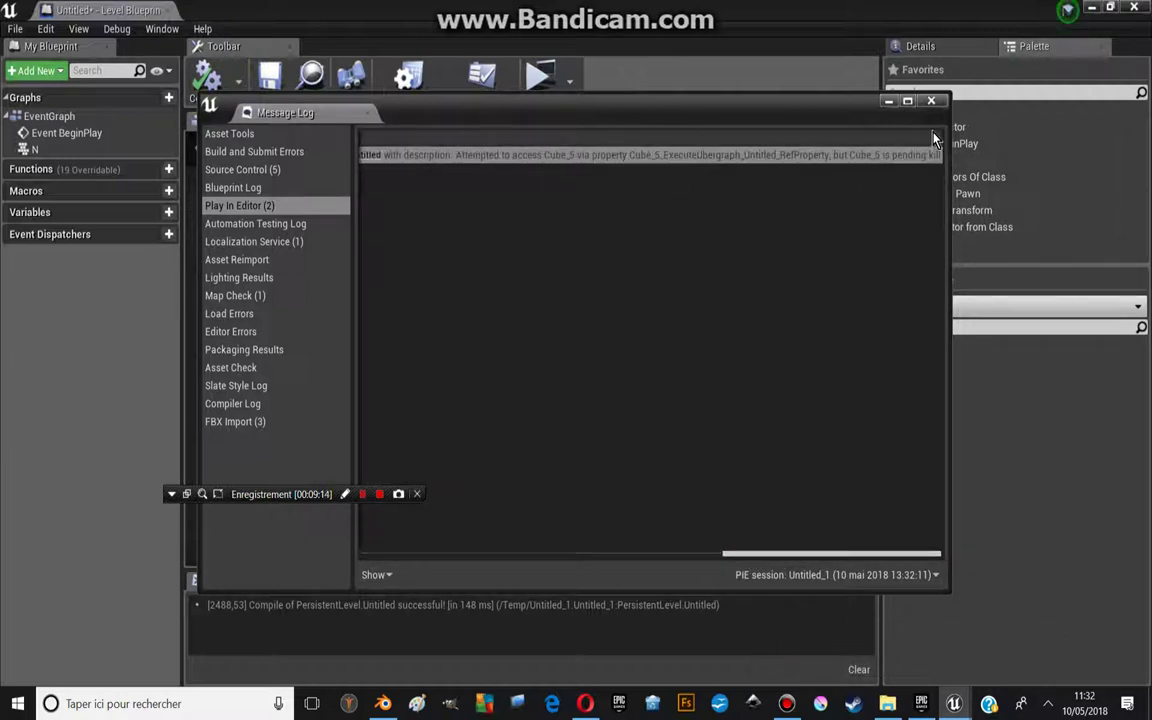
left_click(933, 103)
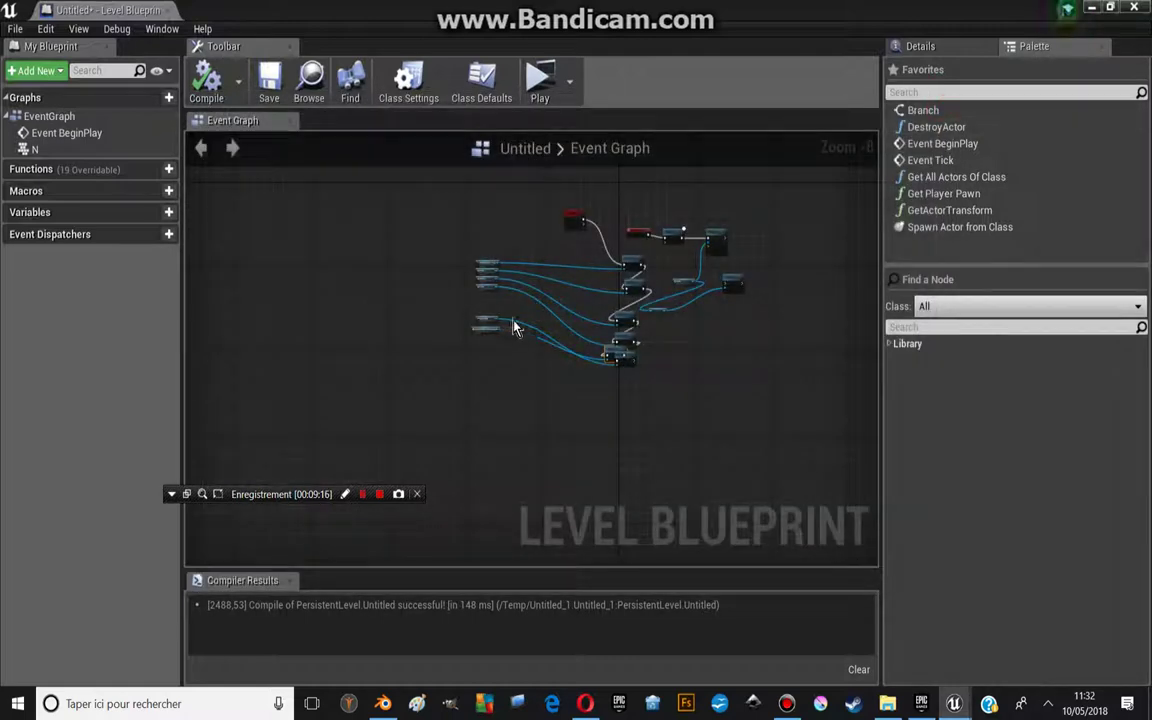
Nudge Event BeginPlay, the Static Mesh Component getter and the Cube reference into tidier positions
scroll(490, 350, "up", 2)
scroll(477, 372, "up", 1)
scroll(495, 353, "up", 3)
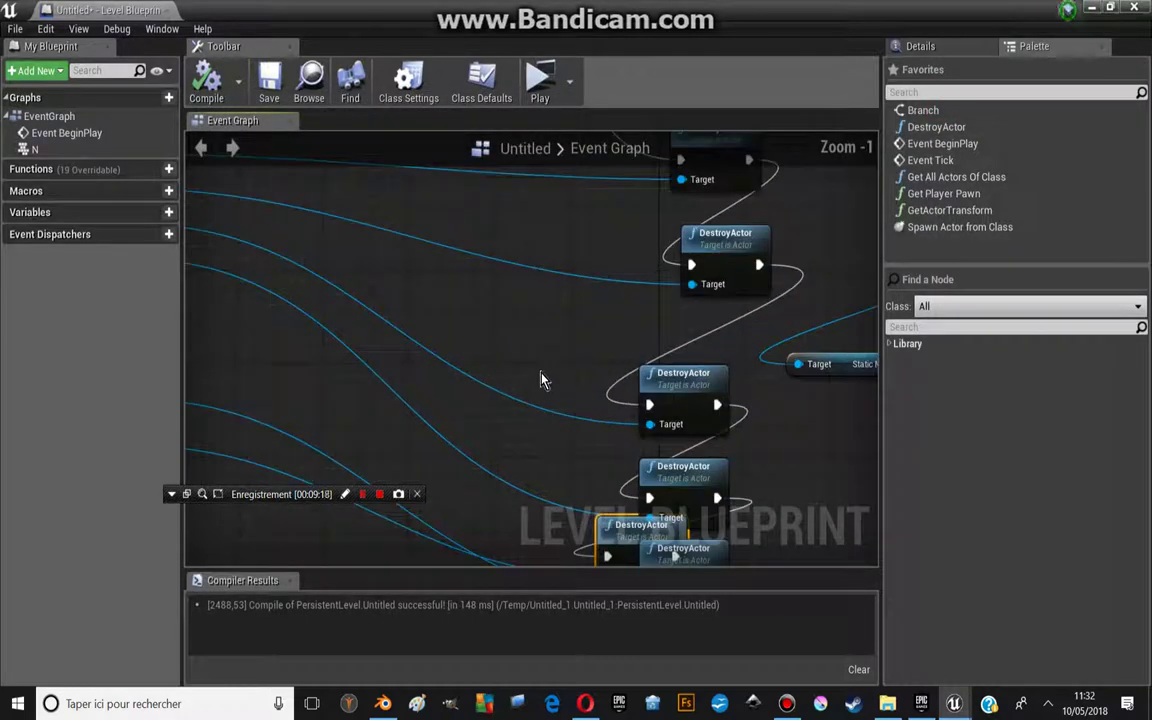
scroll(540, 380, "down", 2)
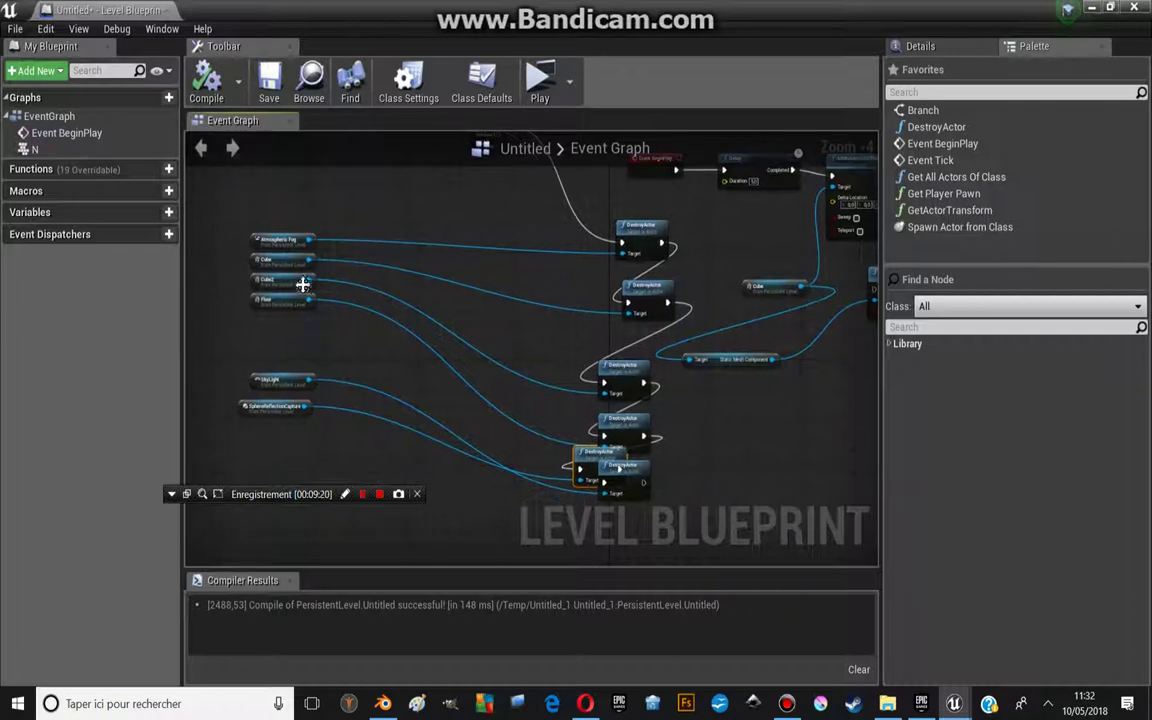
scroll(672, 348, "up", 1)
right_click_drag(672, 348, 456, 317)
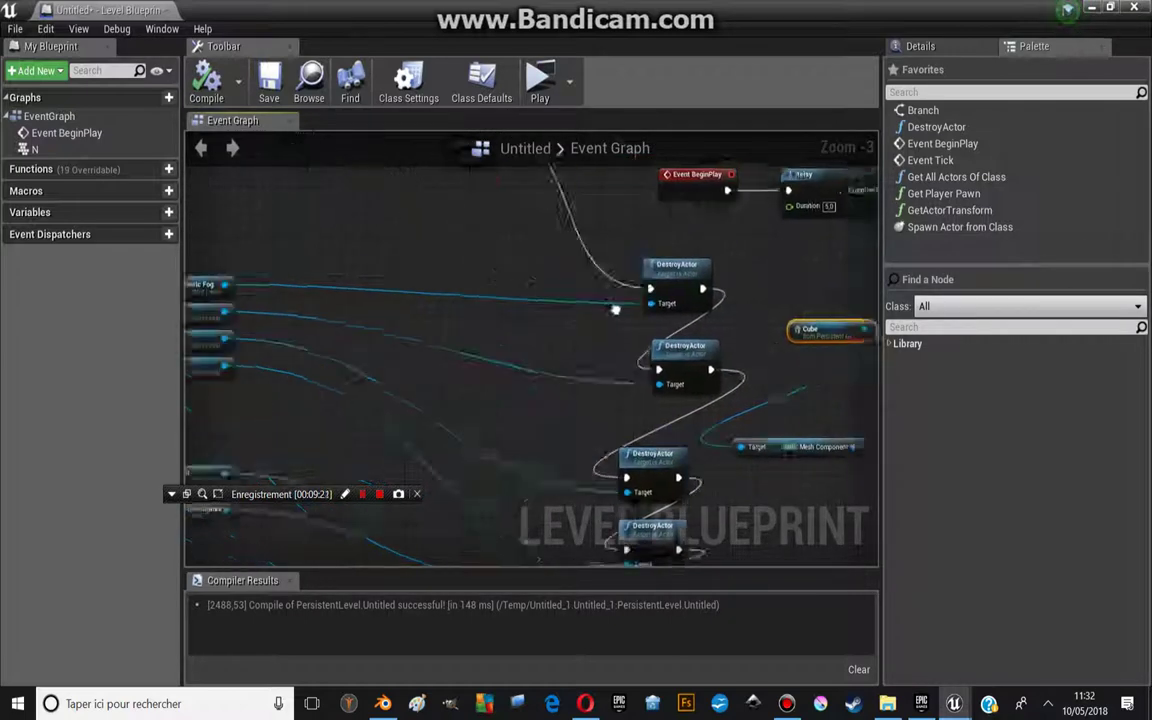
right_click_drag(716, 345, 341, 395)
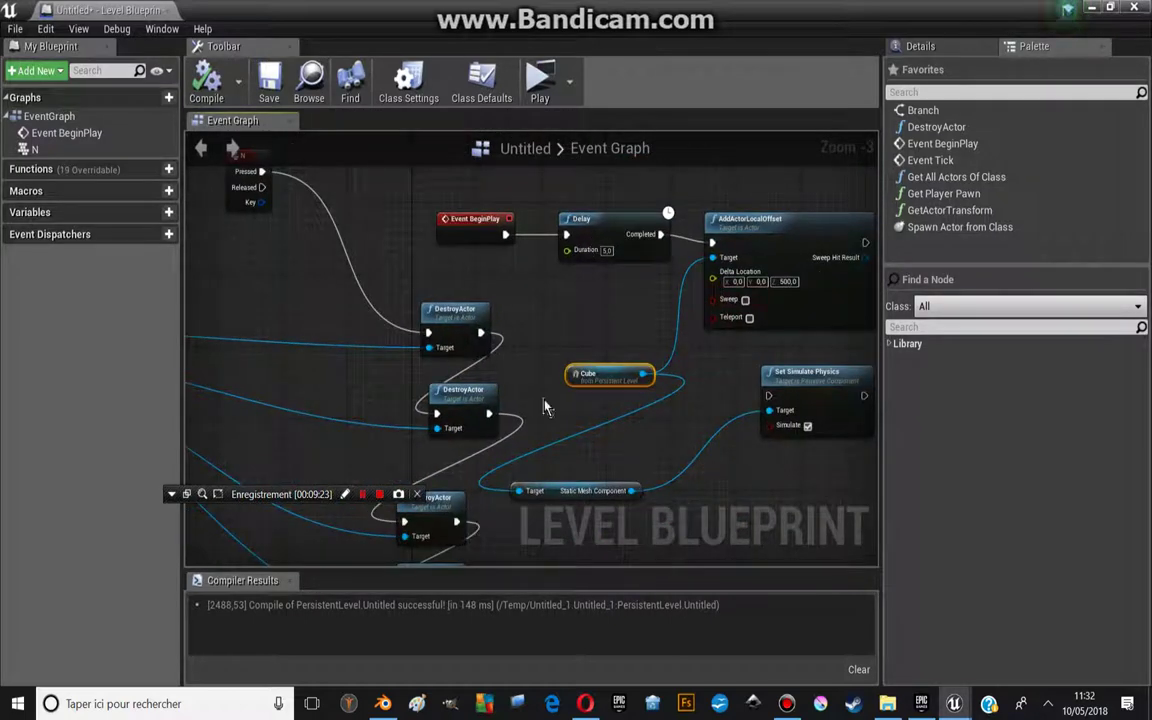
left_click_drag(490, 217, 452, 216)
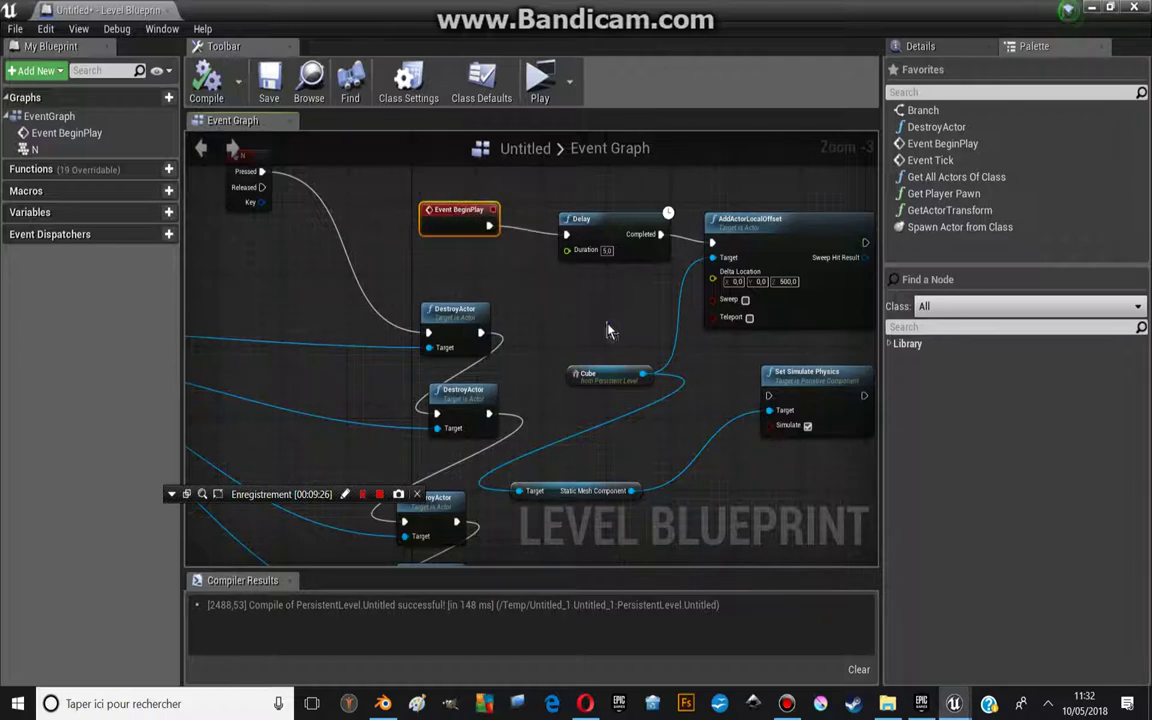
right_click_drag(610, 330, 490, 291)
left_click_drag(452, 456, 497, 458)
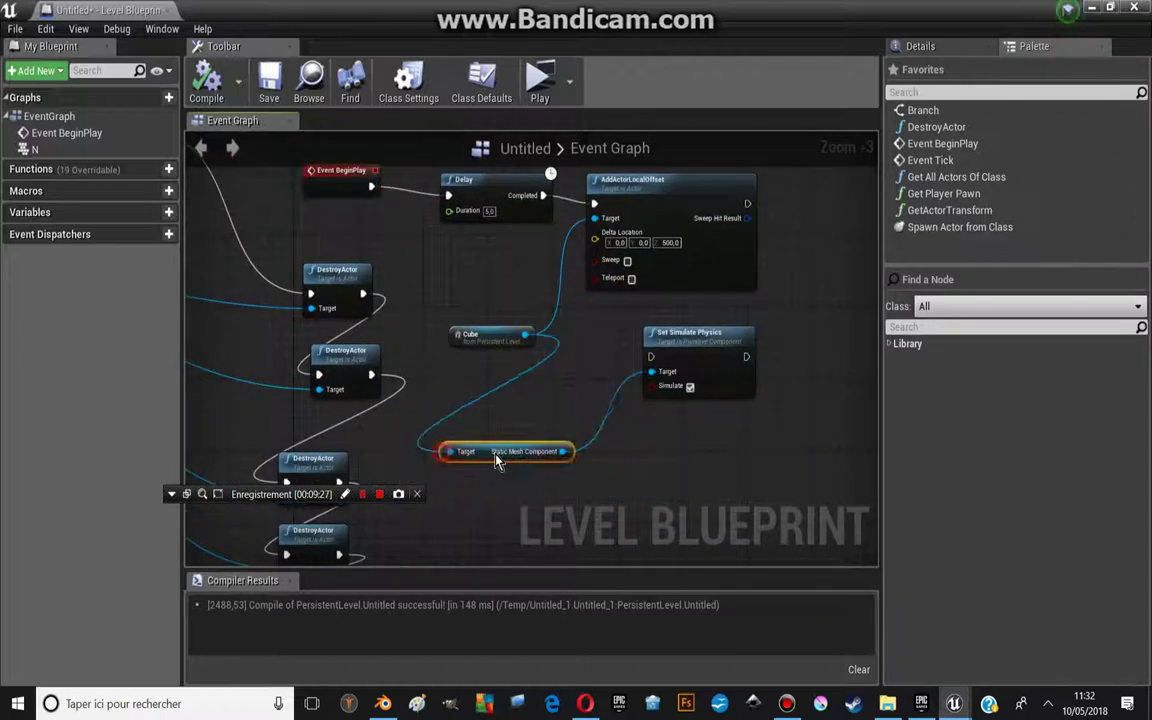
left_click_drag(496, 333, 472, 333)
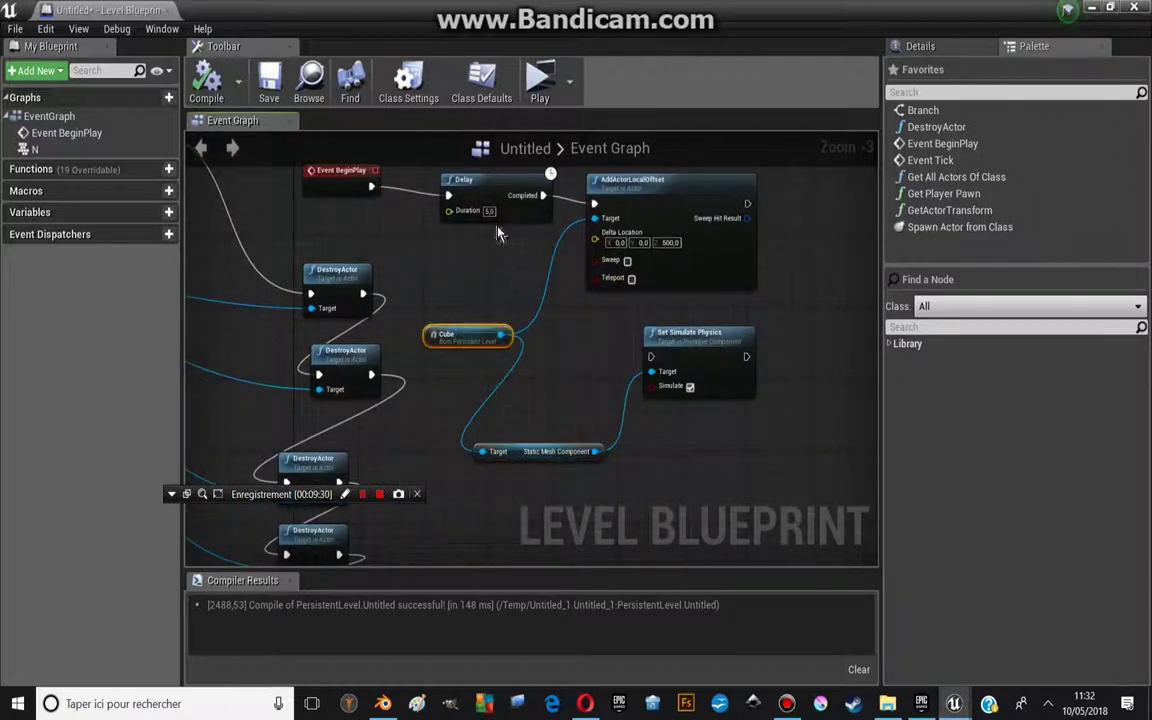
Pan across the destroy chain, Delay, AddActorLocalOffset and Set Simulate Physics to review the graph
right_click_drag(497, 221, 478, 382)
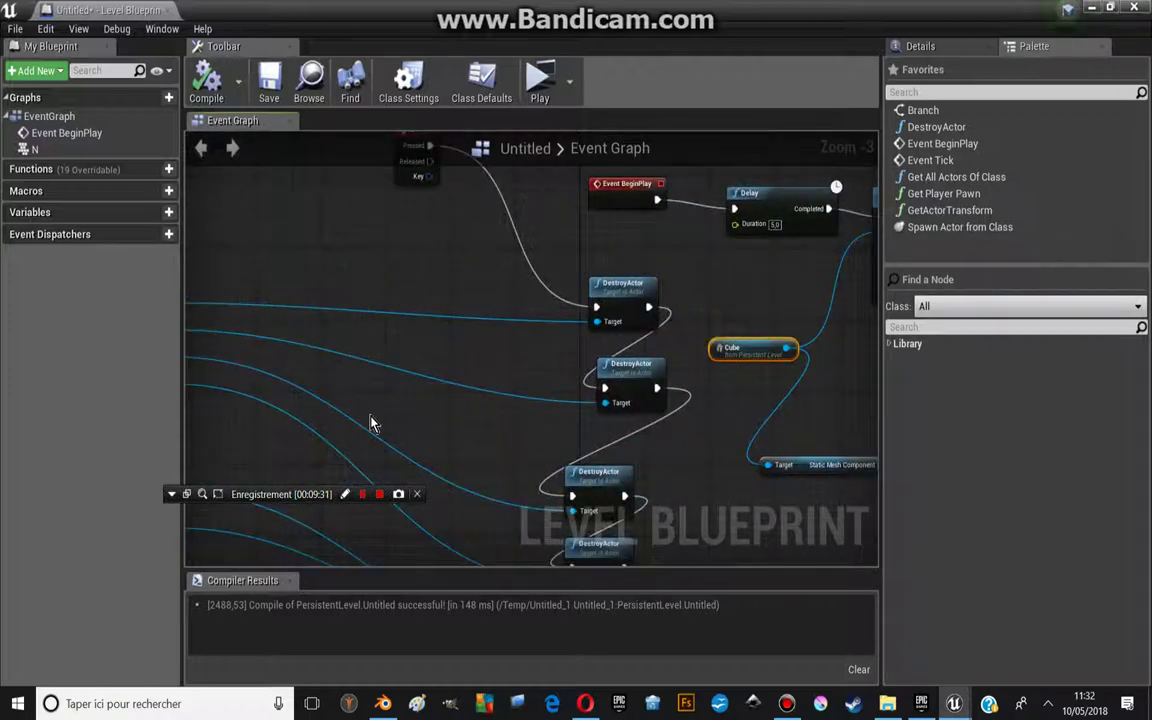
right_click_drag(308, 345, 430, 393)
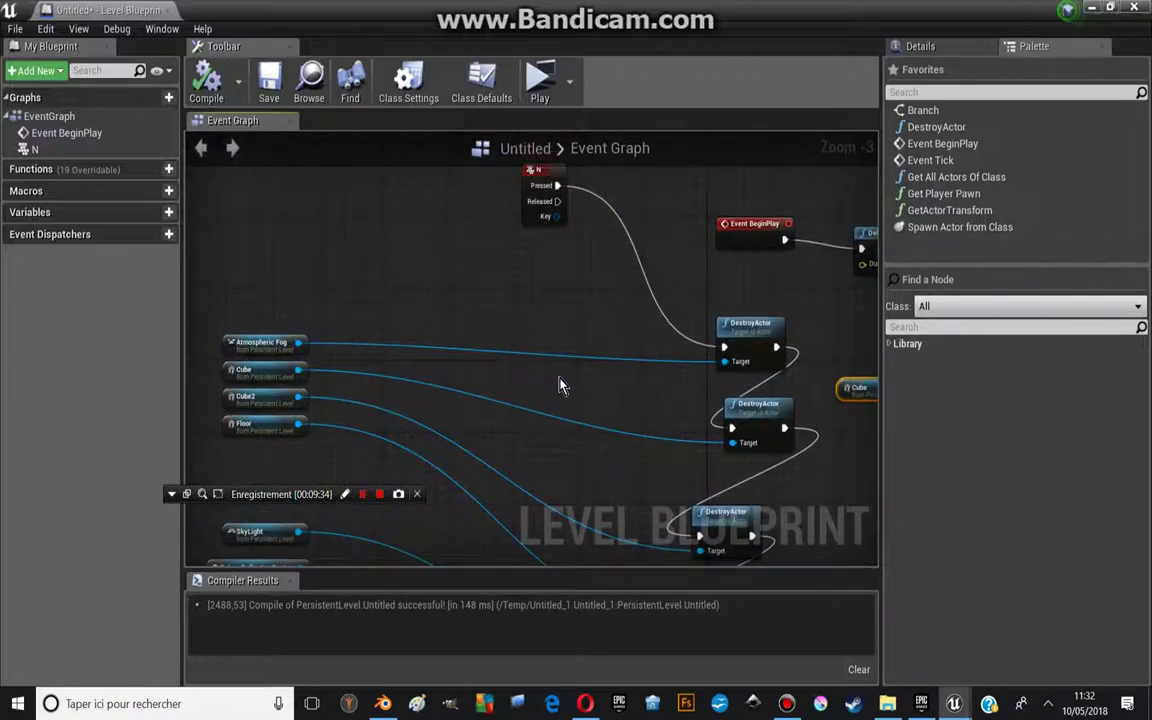
right_click_drag(560, 385, 384, 378)
right_click_drag(707, 275, 552, 267)
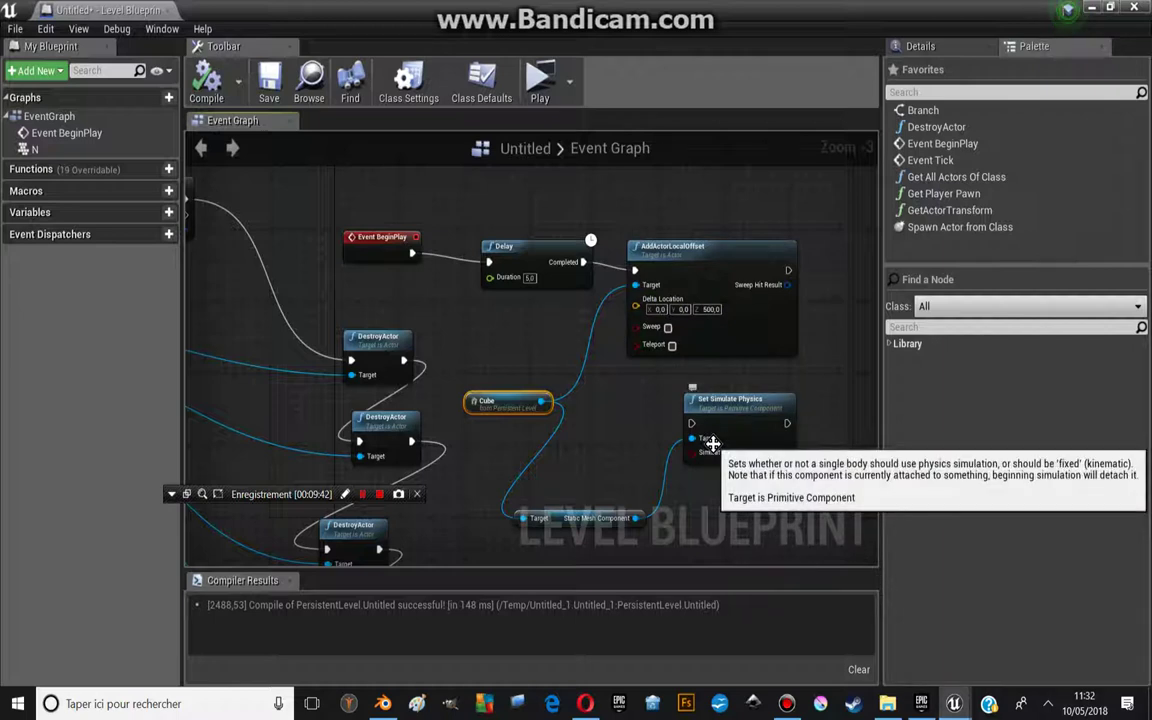
scroll(510, 453, "down", 1)
right_click_drag(510, 453, 531, 400)
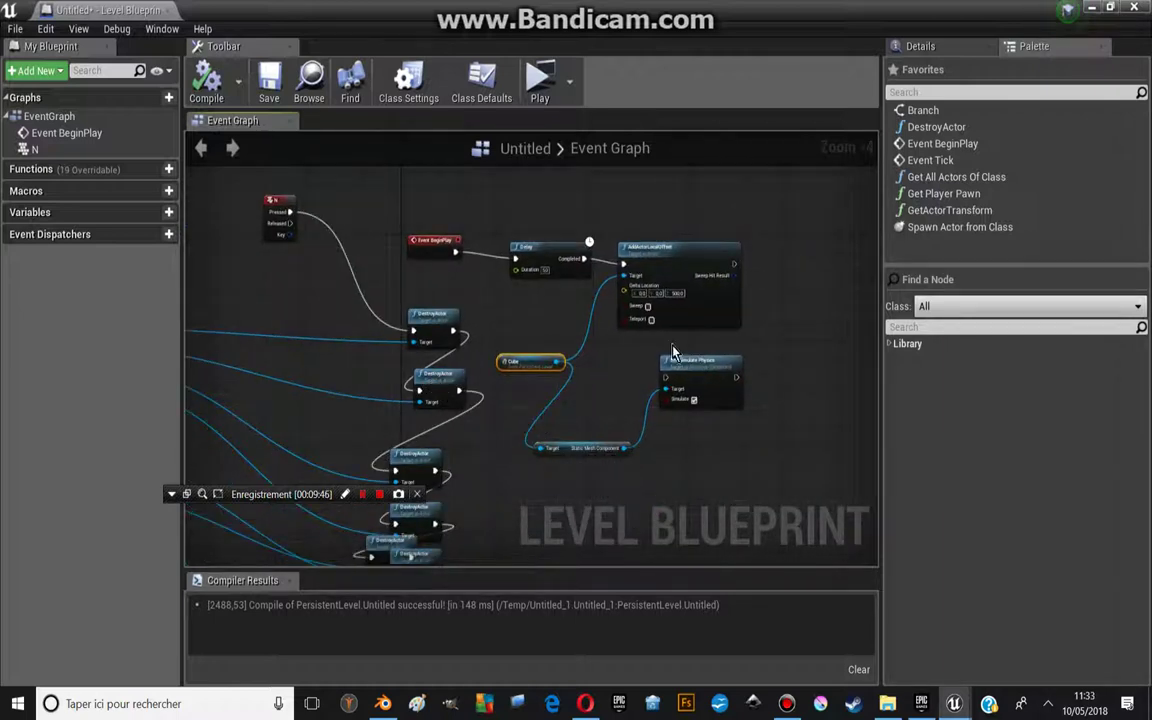
scroll(668, 372, "up", 2)
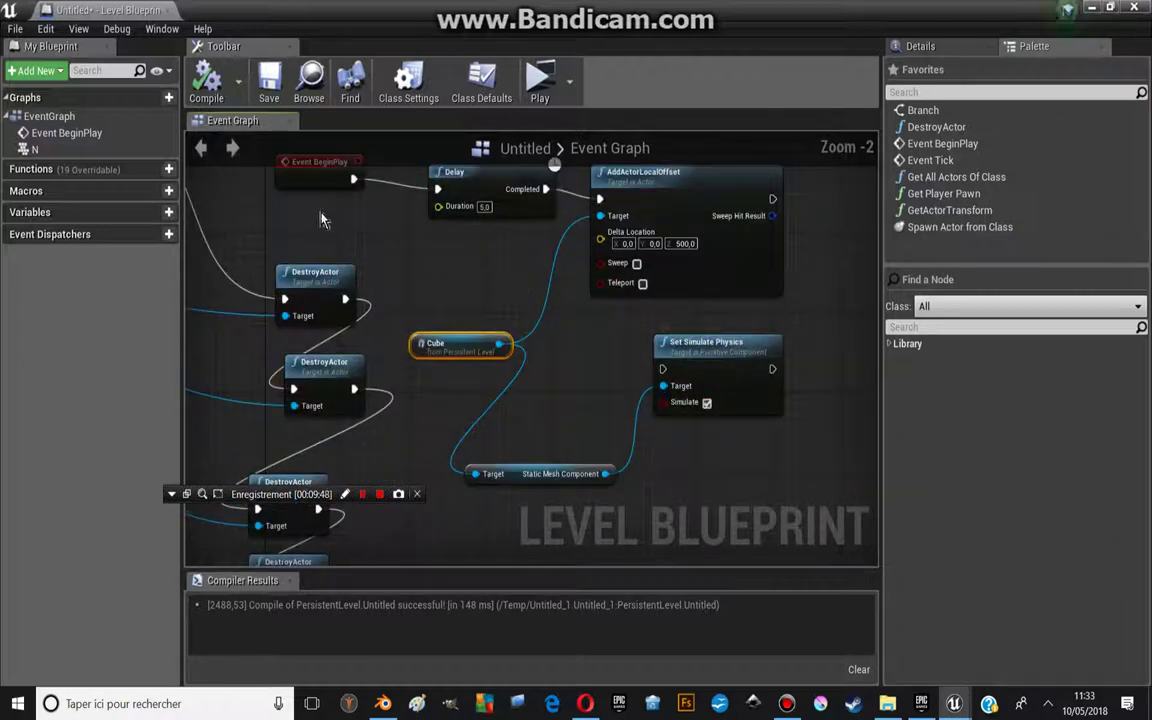
left_click(1133, 12)
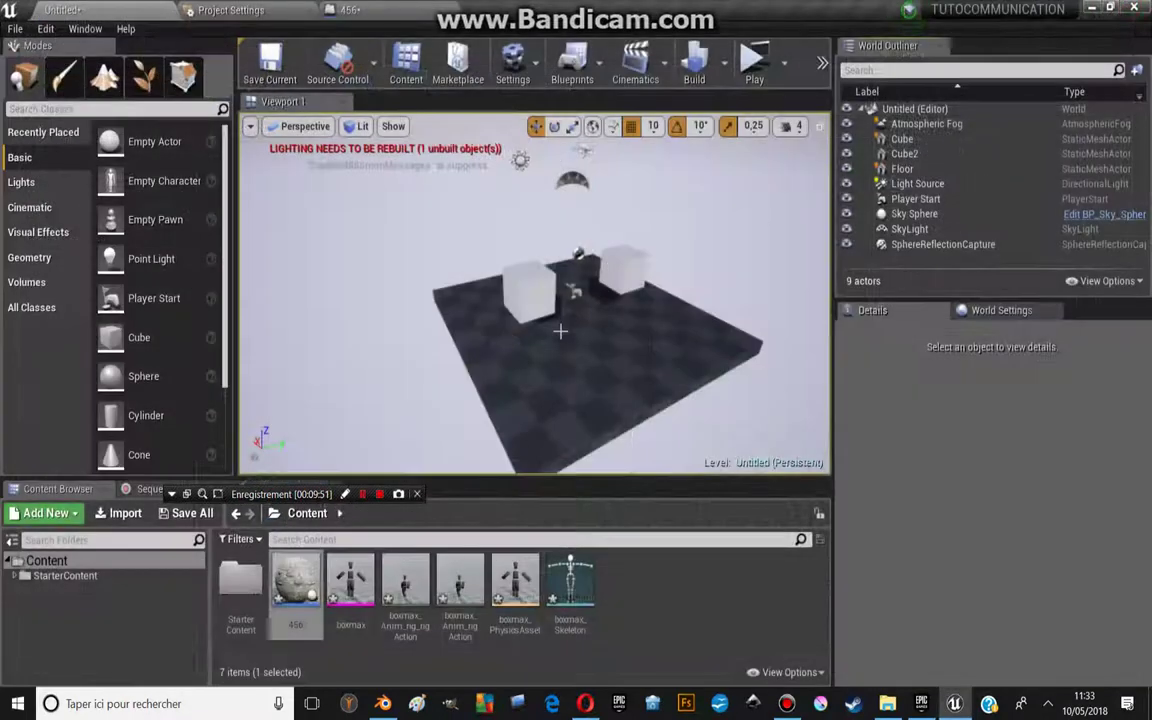
left_click_drag(594, 350, 570, 430)
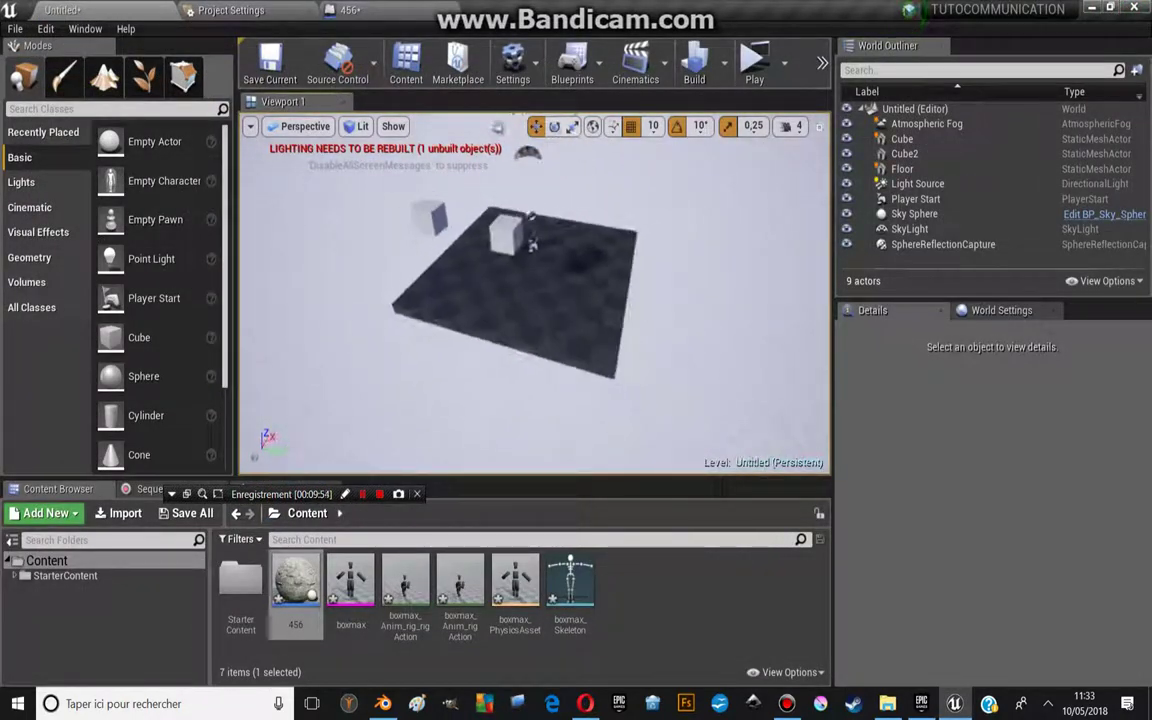
mouse_move(570, 430)
right_mouse_down()
mouse_move(599, 337)
mouse_move(593, 346)
right_mouse_up()
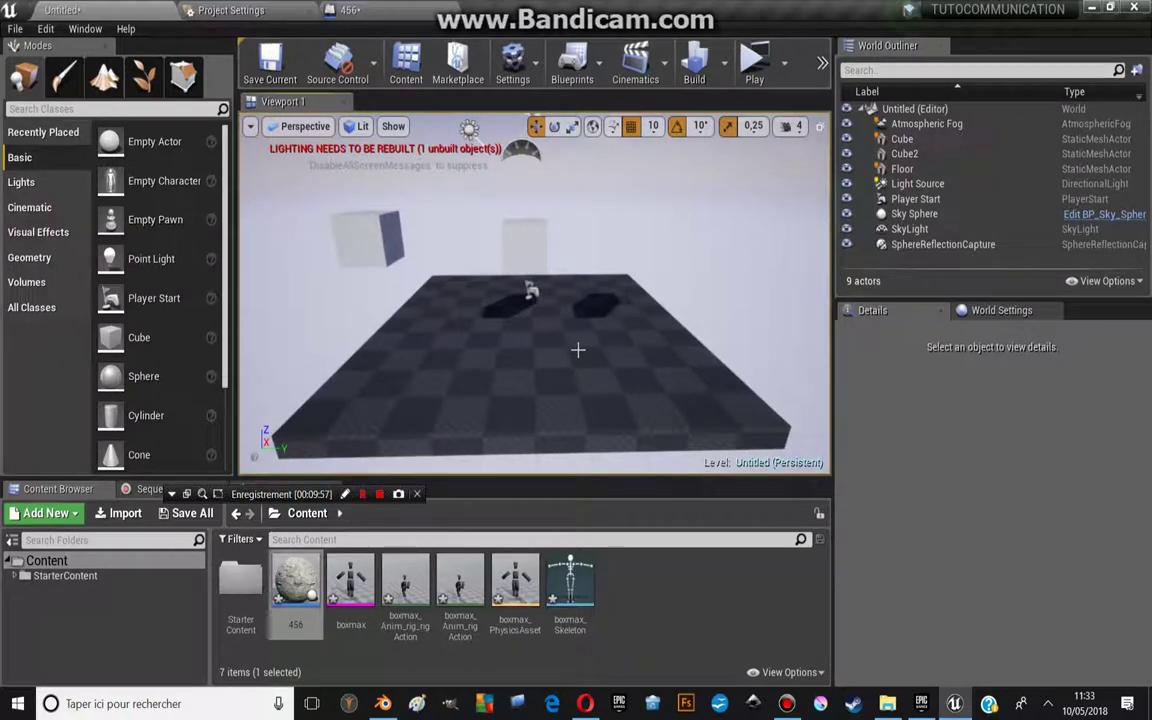